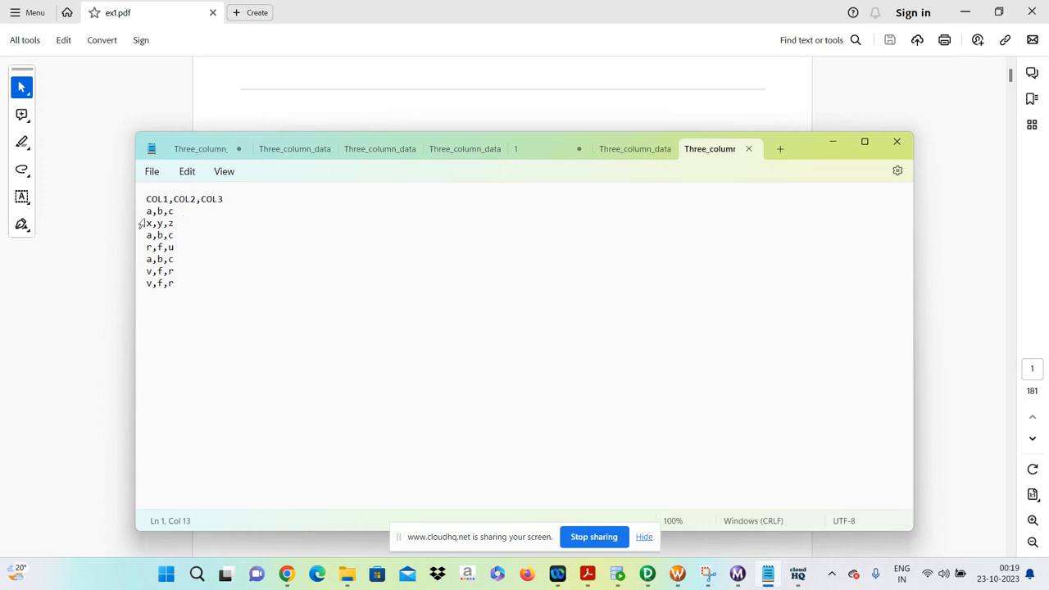
Examine the repeated a,b,c rows in the three-column comma-separated source data.
left_click(154, 212)
left_click(156, 237)
triple_click(141, 260)
left_click(151, 213)
Switch to Informatica PowerCenter Designer and list the FlatFile sources in the repository, with the Oracle_src group collapsed.
left_click(649, 575)
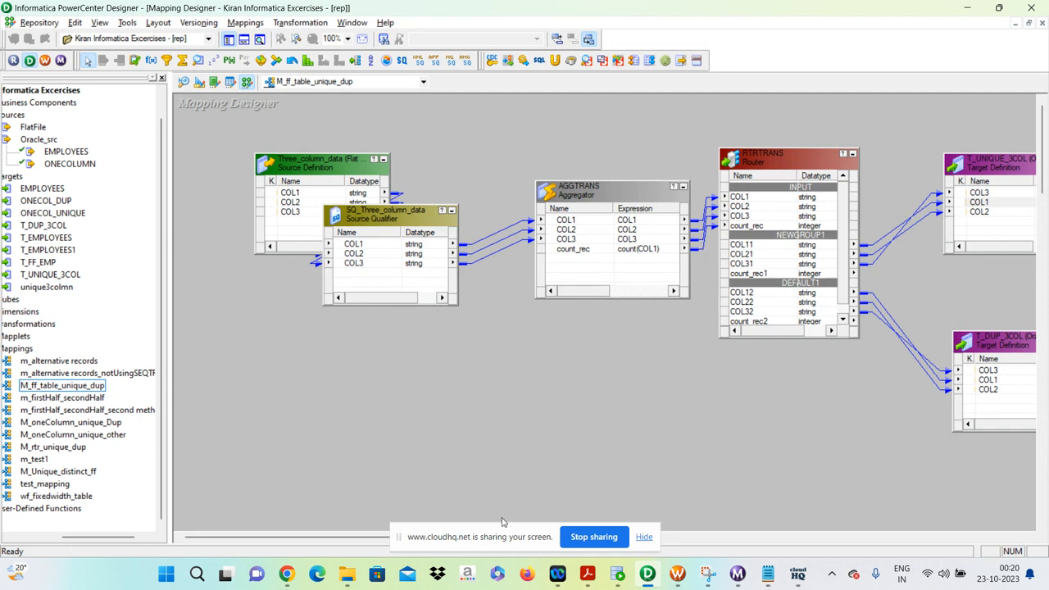
left_click_drag(490, 538, 784, 536)
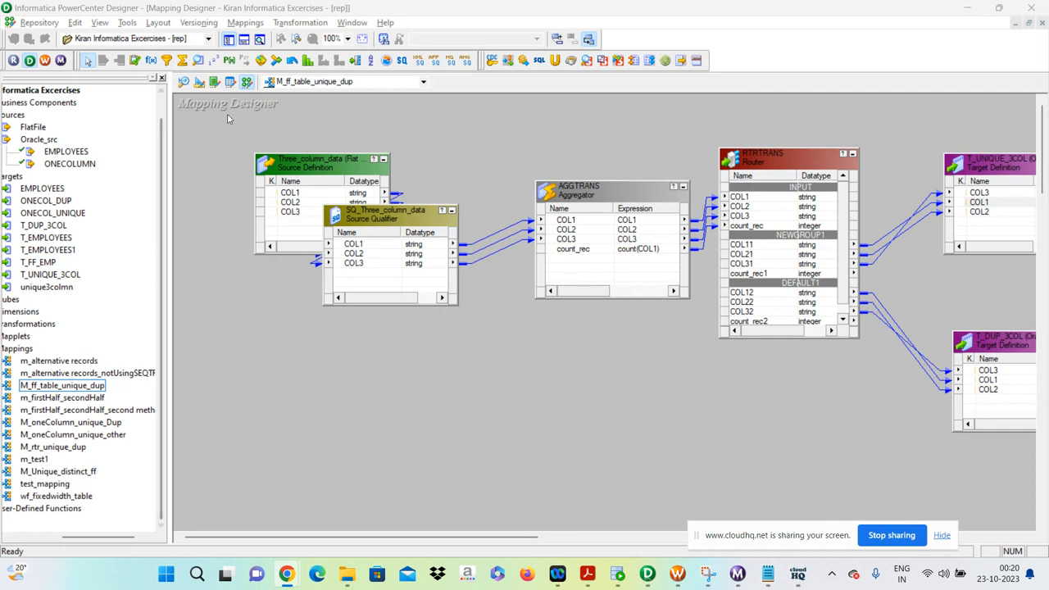
left_click(223, 174)
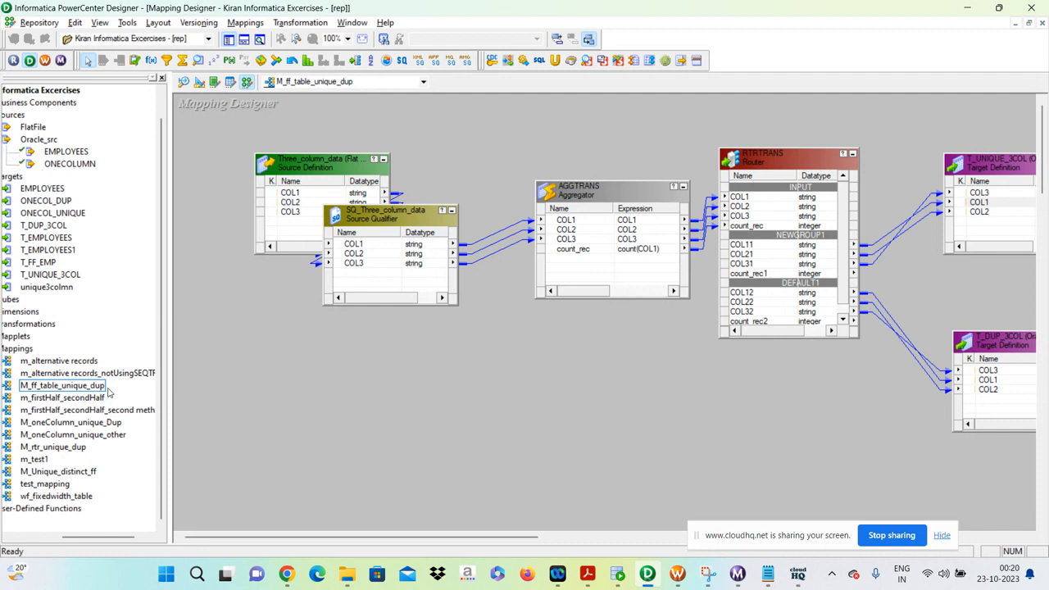
left_click_drag(89, 537, 45, 533)
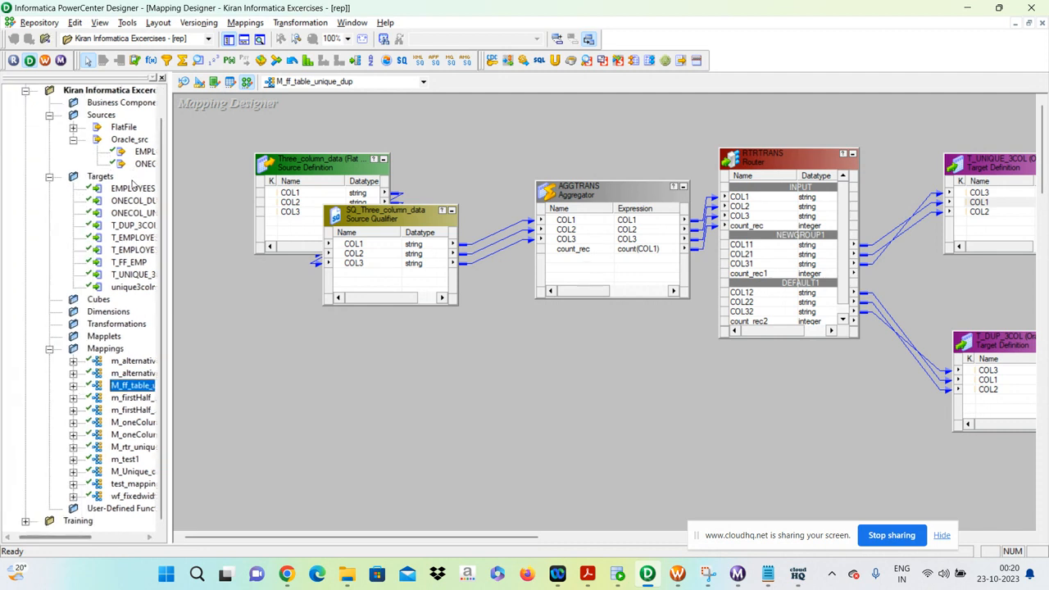
left_click(73, 140)
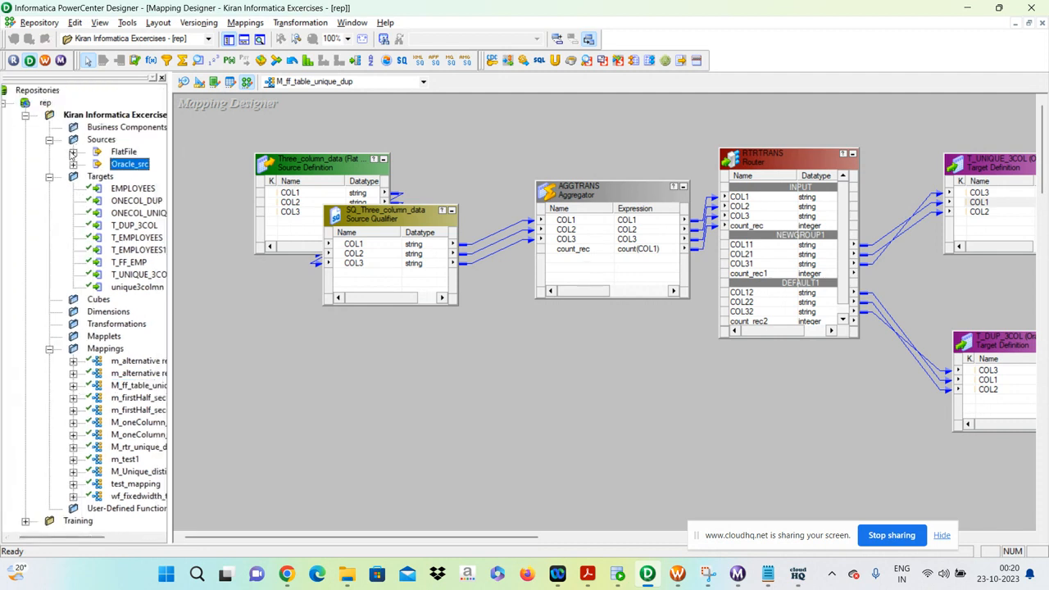
left_click(73, 152)
left_click_drag(70, 538, 122, 537)
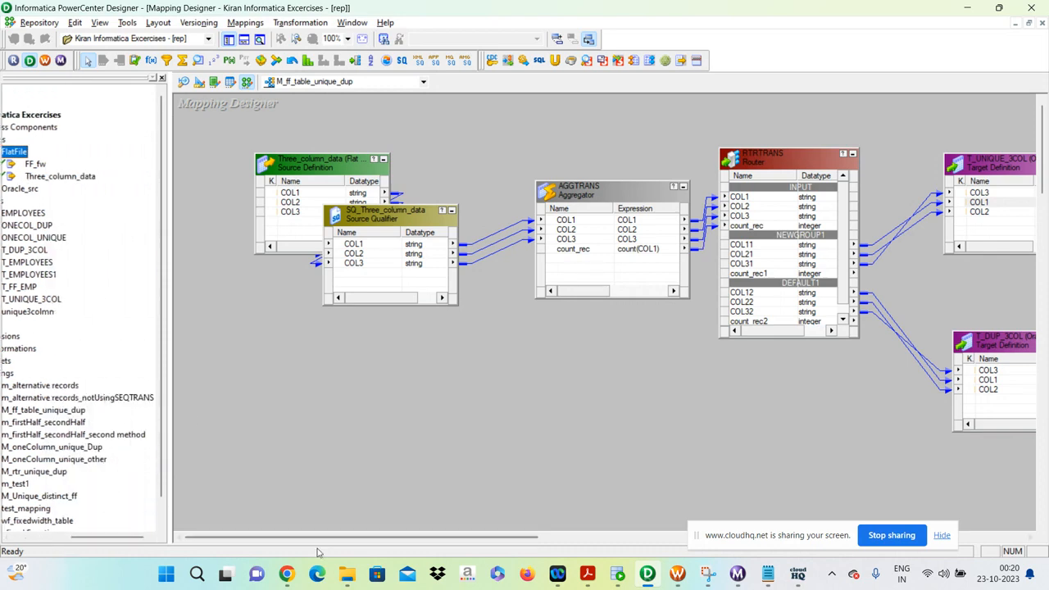
Switch to File Explorer and reveal the full path of the SrcFiles folder holding Three_column_data.
left_click(347, 573)
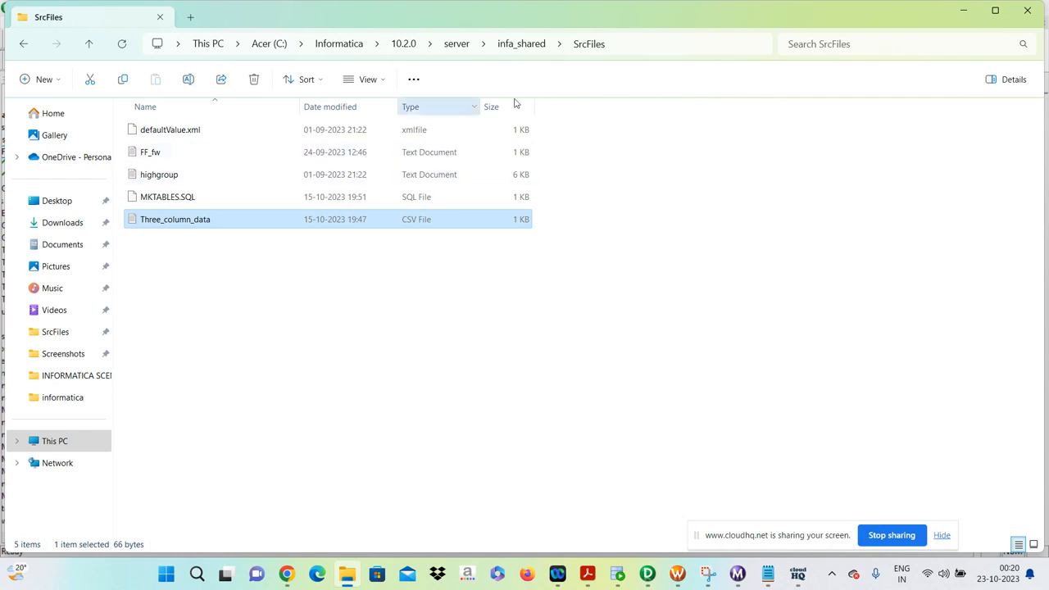
left_click(674, 41)
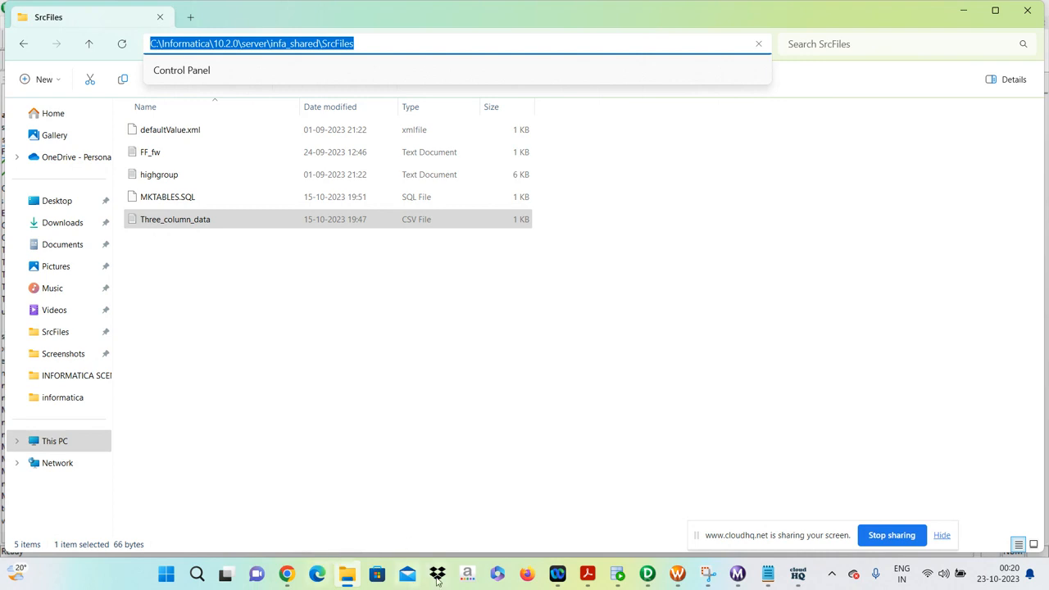
Return to PowerCenter Designer's Source Analyzer, browse all file types for a flat-file import, and close without importing.
left_click(647, 574)
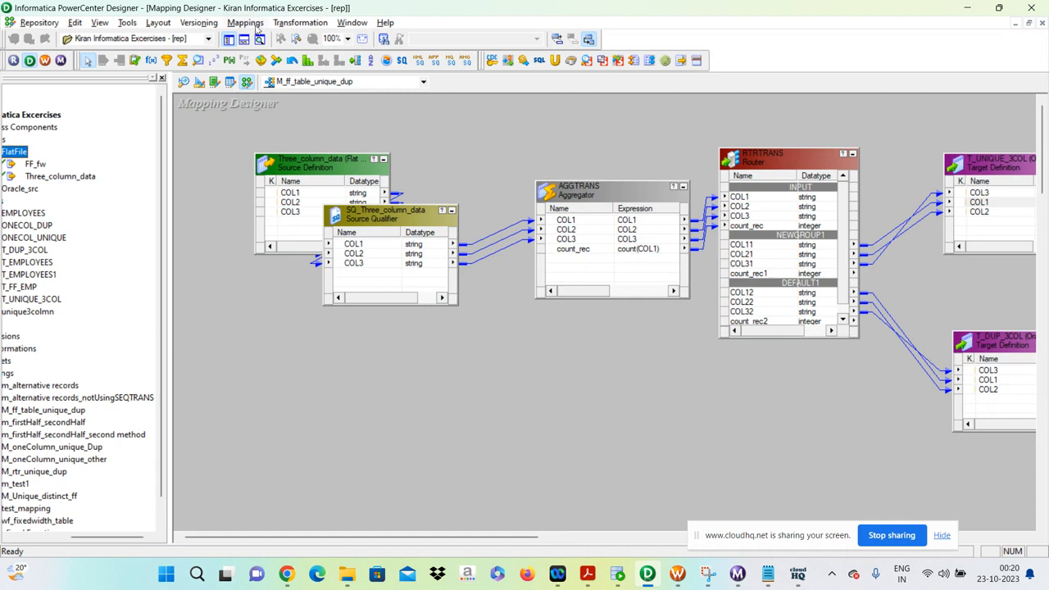
left_click(254, 27)
left_click(194, 149)
left_click(184, 83)
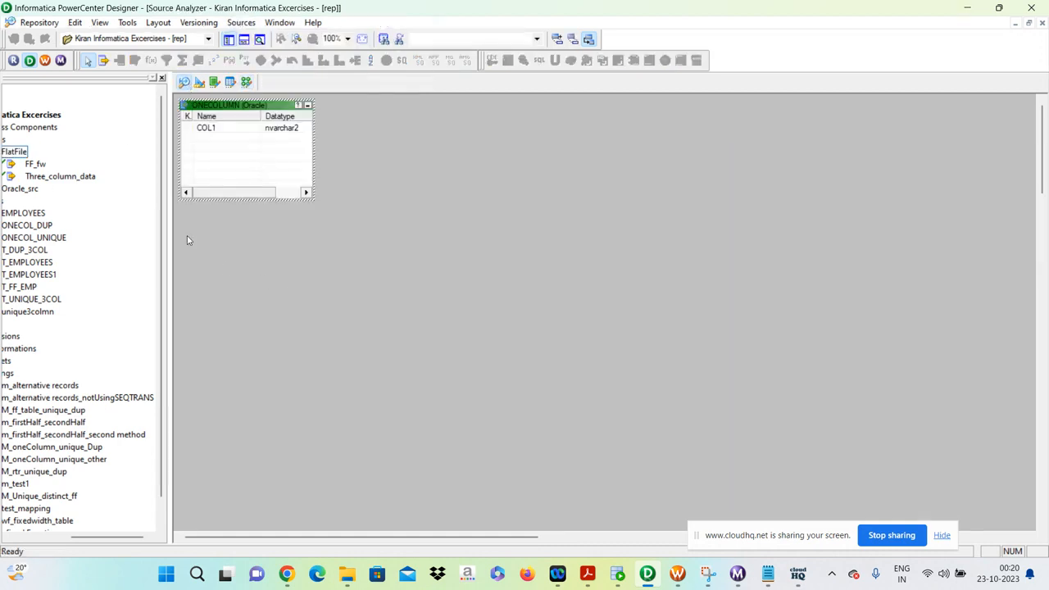
left_click(242, 23)
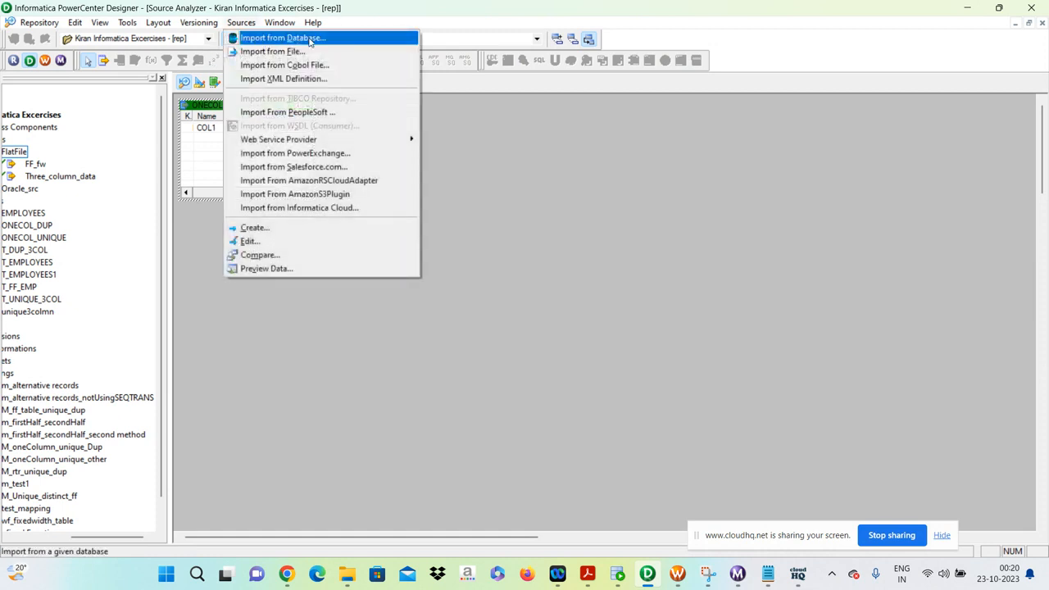
left_click(277, 52)
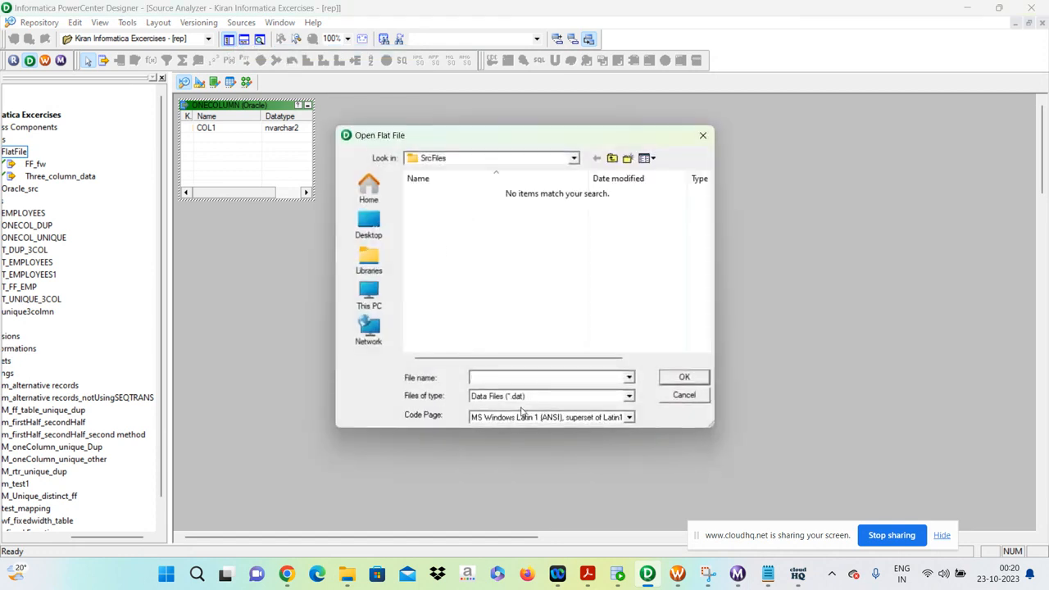
left_click(543, 402)
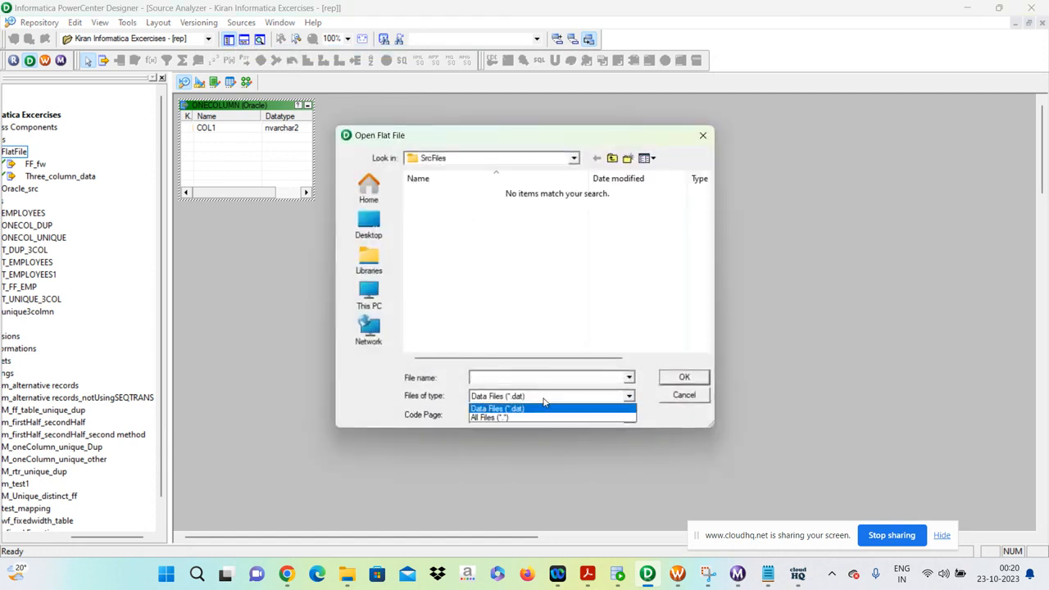
left_click(497, 420)
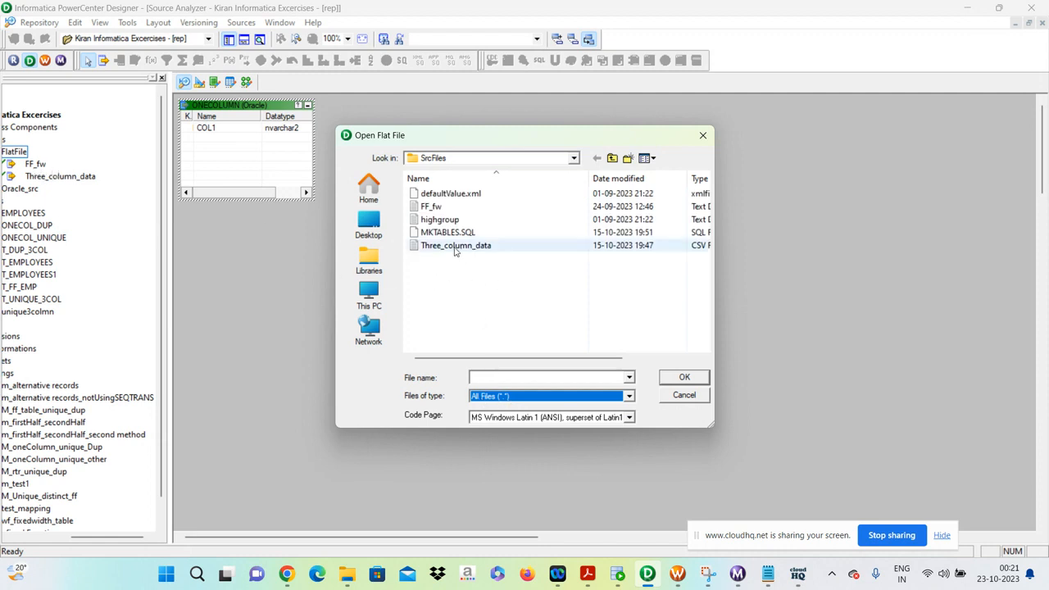
left_click(684, 395)
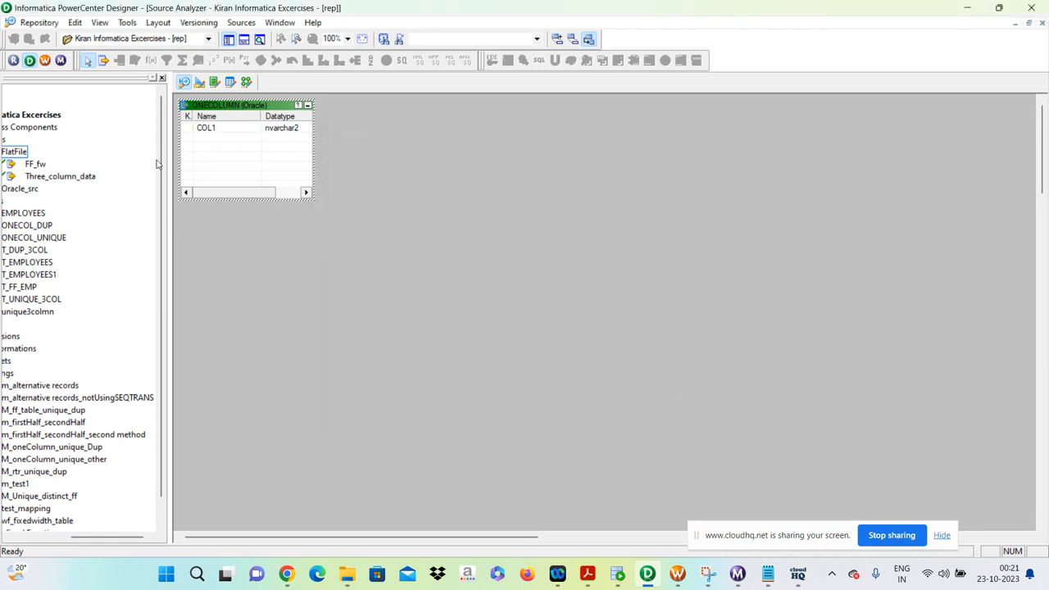
View the Target Designer, switch to Oracle SQL Developer, and run a desc statement for the t_unique_3col table.
left_click(199, 83)
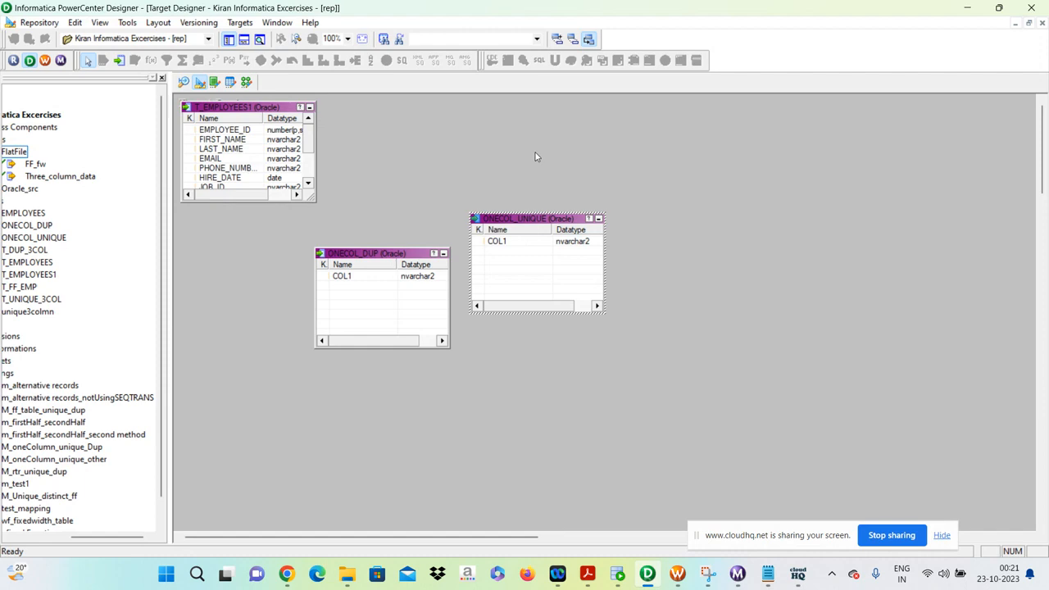
key("alt+Tab")
key("alt+Tab")
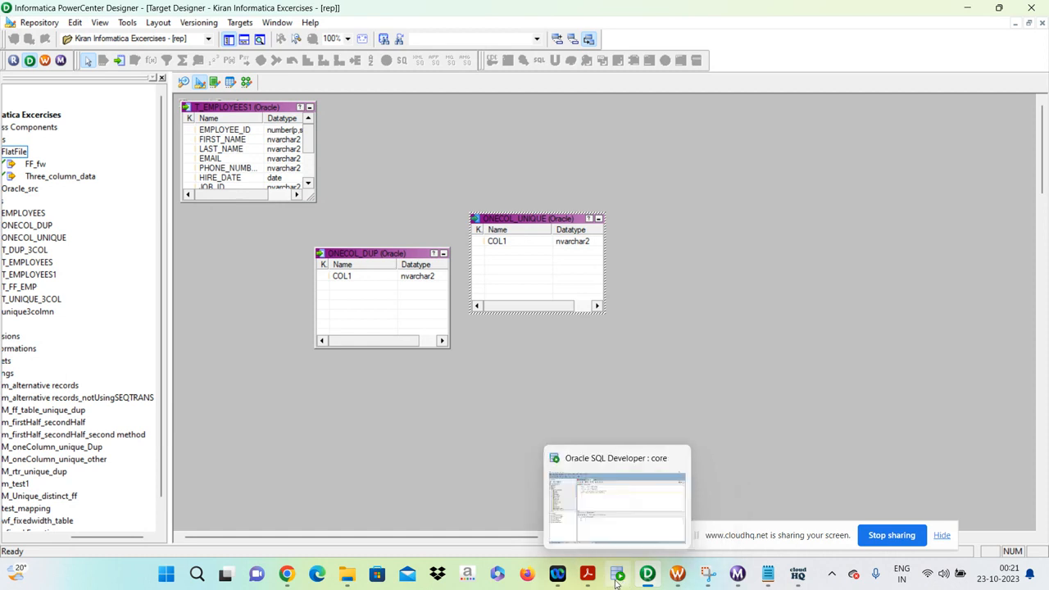
left_click(618, 578)
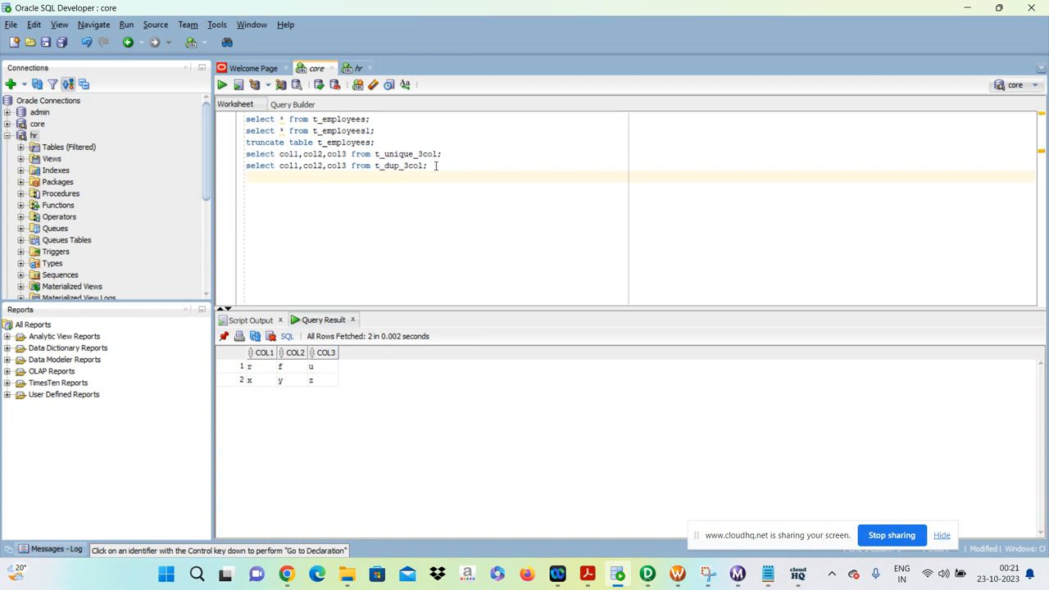
type("desc t_unique_3col;")
key("ctrl+Return")
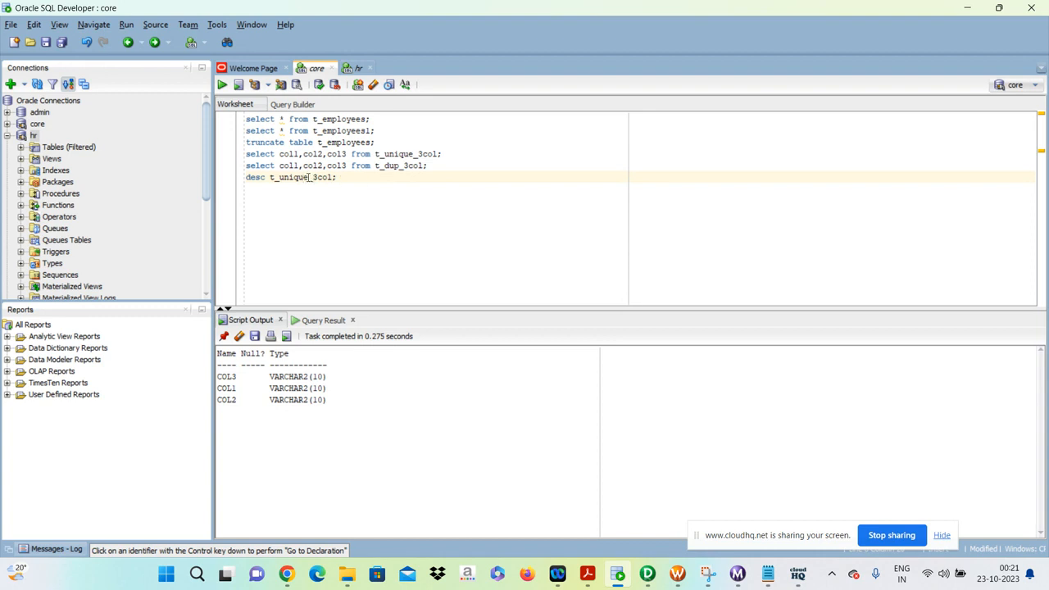
Change the desc statement's table to t_dup_3col and run it.
left_click_drag(308, 177, 279, 177)
type("dup")
key("ctrl+Return")
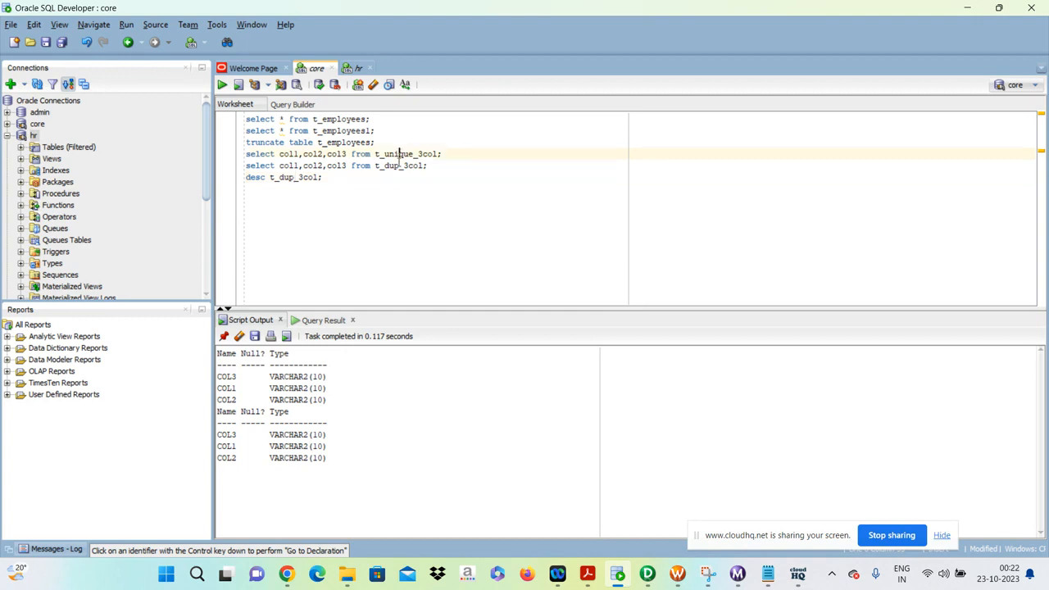
left_click(394, 168)
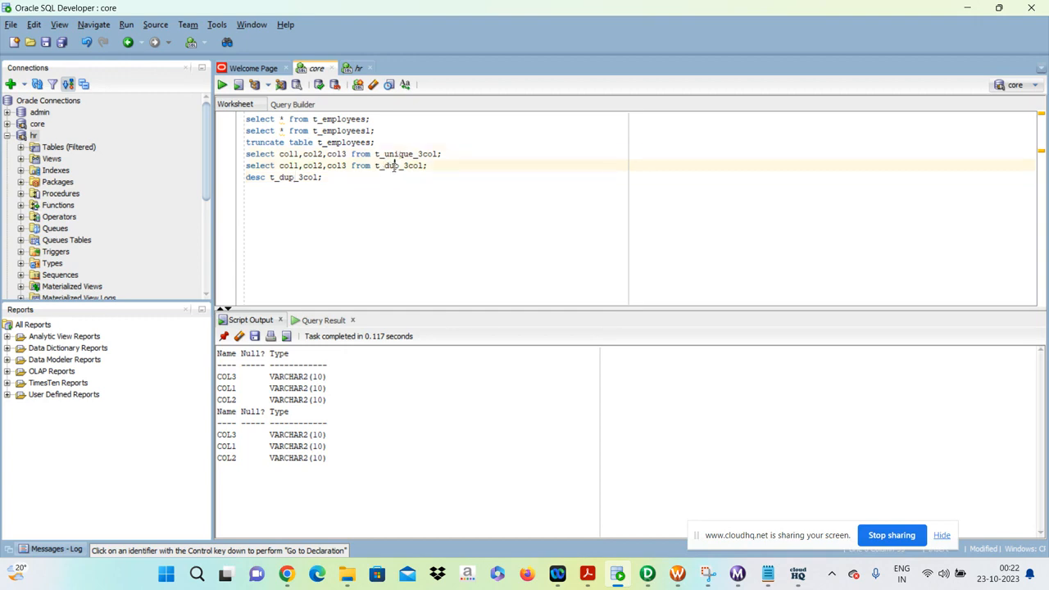
Switch back to PowerCenter Designer's Mapping Designer and move the Three_column_data source definition farther left of its Source Qualifier.
key("alt+Tab")
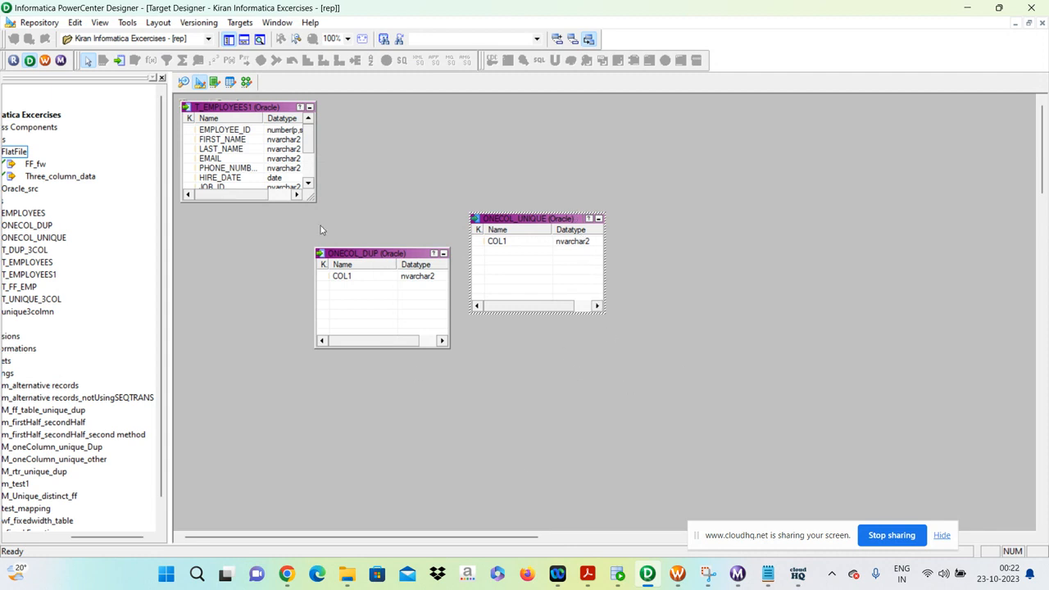
left_click(247, 81)
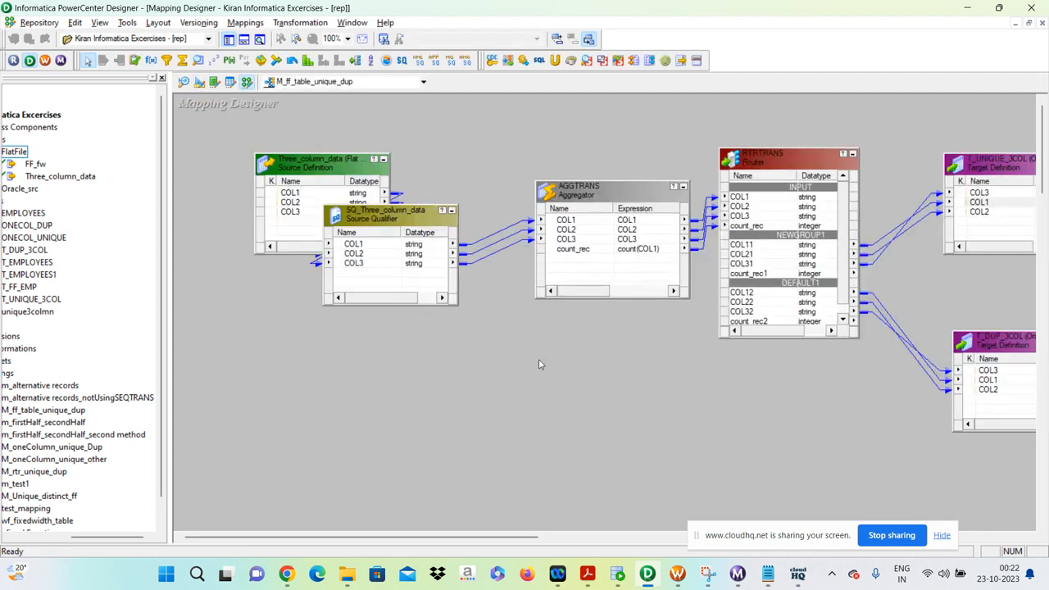
left_click(319, 171)
left_click_drag(320, 170, 259, 188)
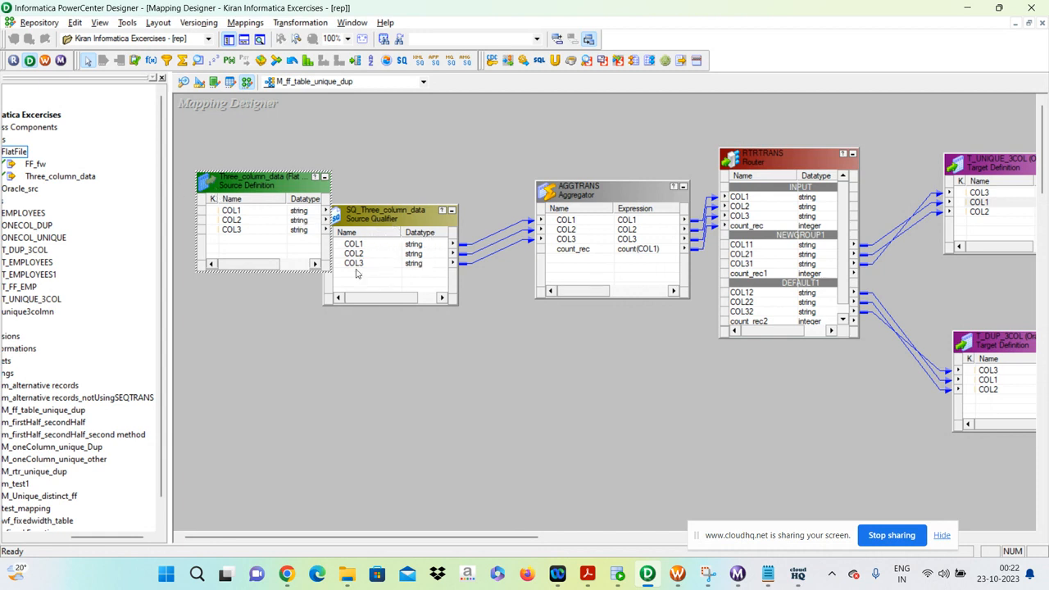
left_click(385, 227)
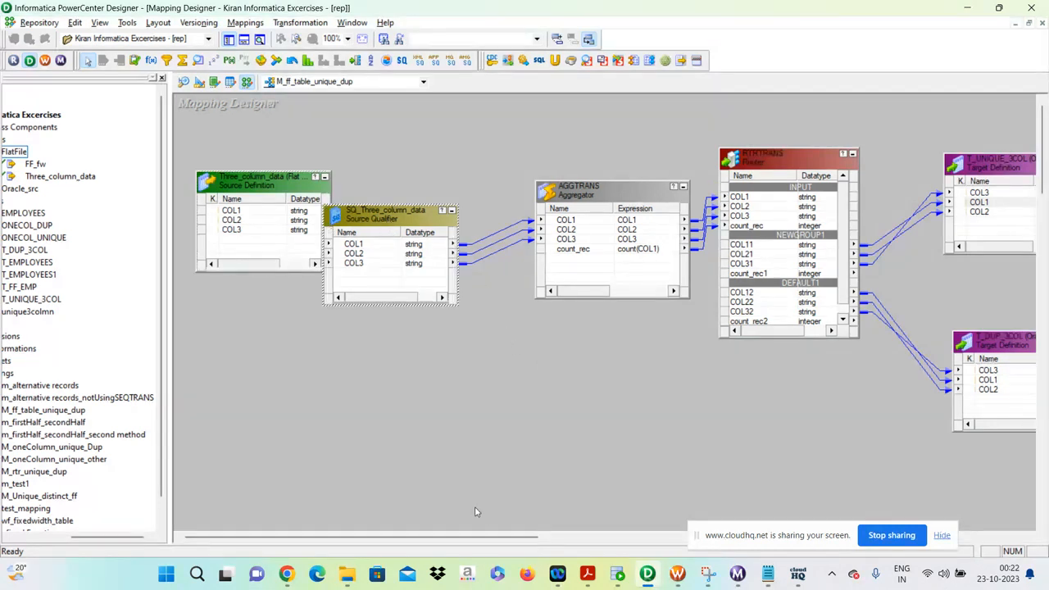
left_click_drag(494, 537, 541, 538)
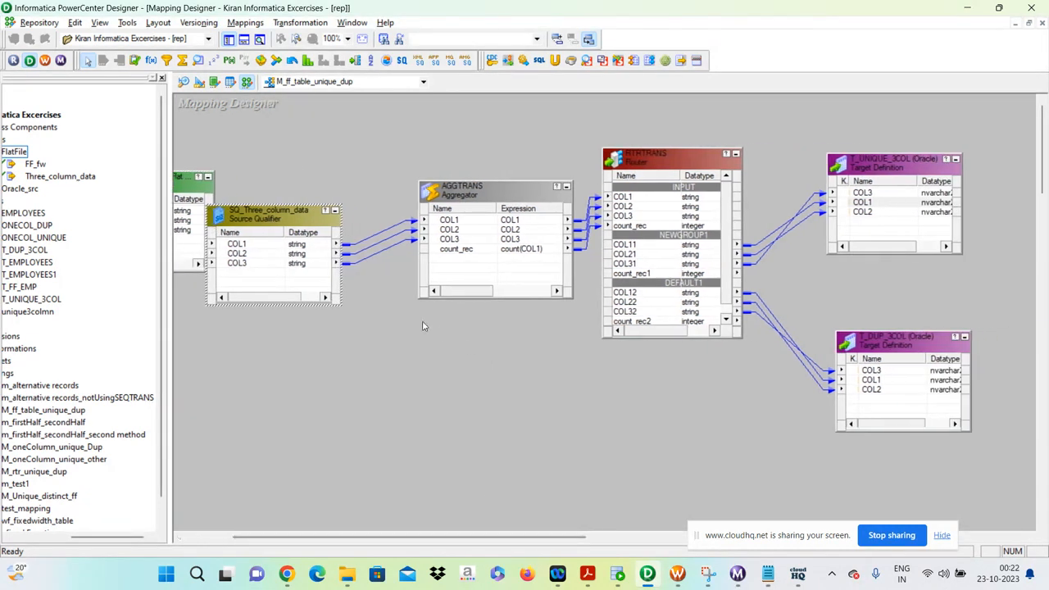
Examine the AGGTRANS Aggregator's ports and the group-by setting on COL1.
double_click(496, 192)
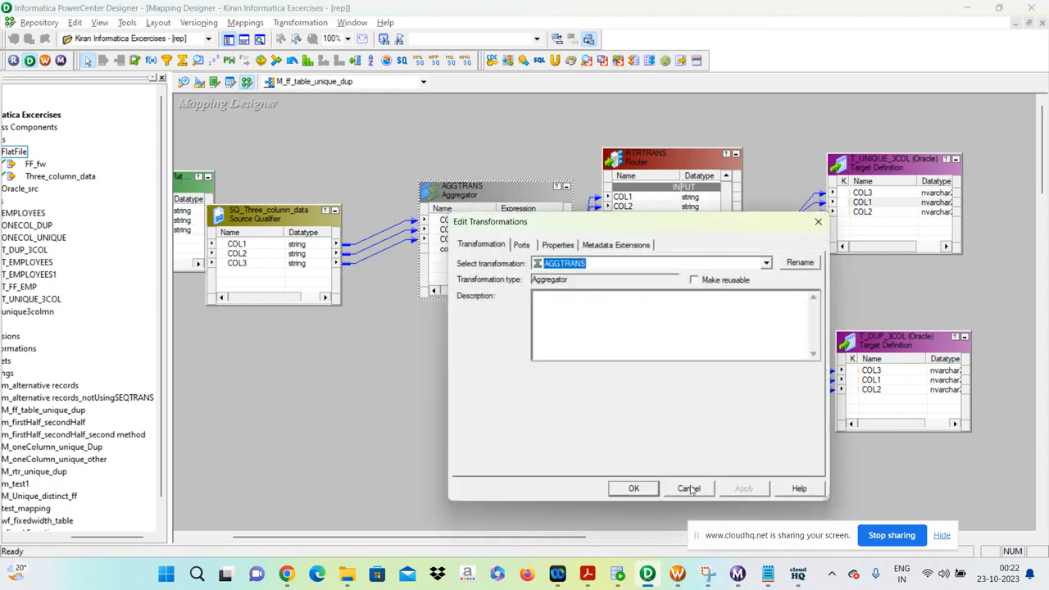
left_click(689, 488)
left_click_drag(488, 293, 500, 293)
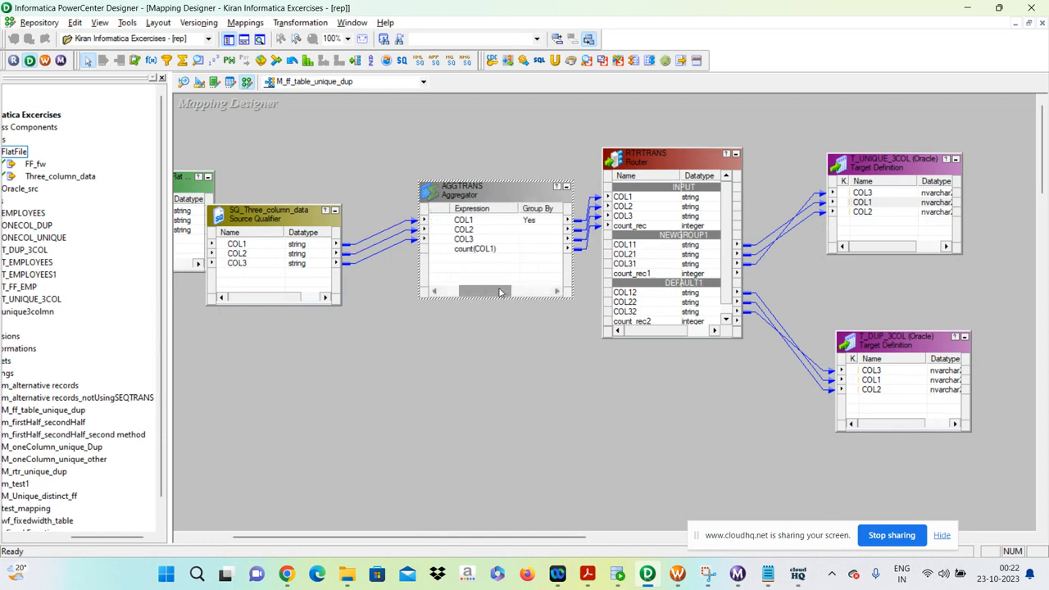
double_click(506, 191)
left_click(523, 244)
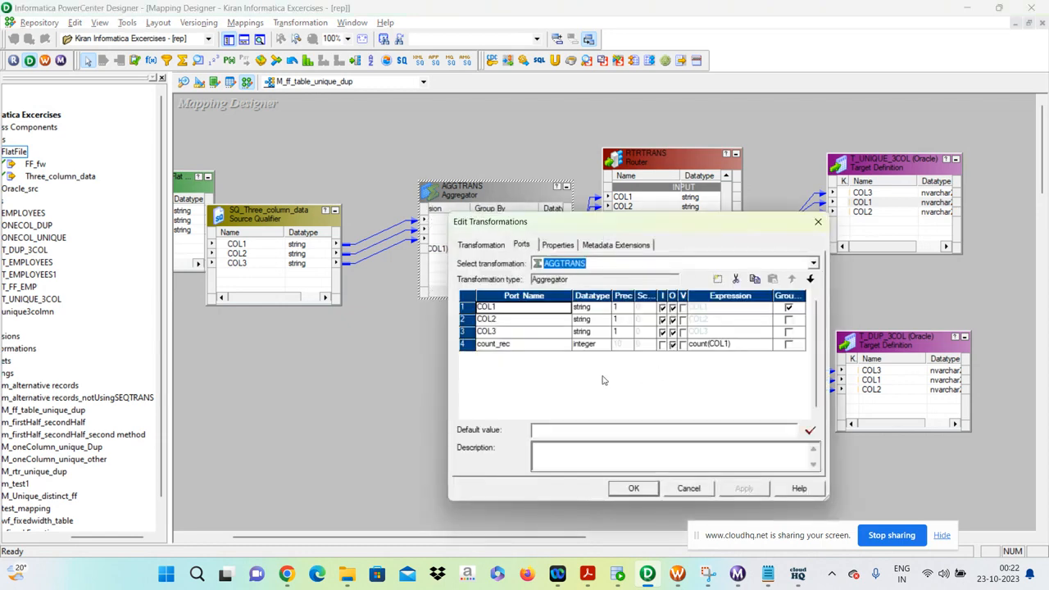
left_click(787, 307)
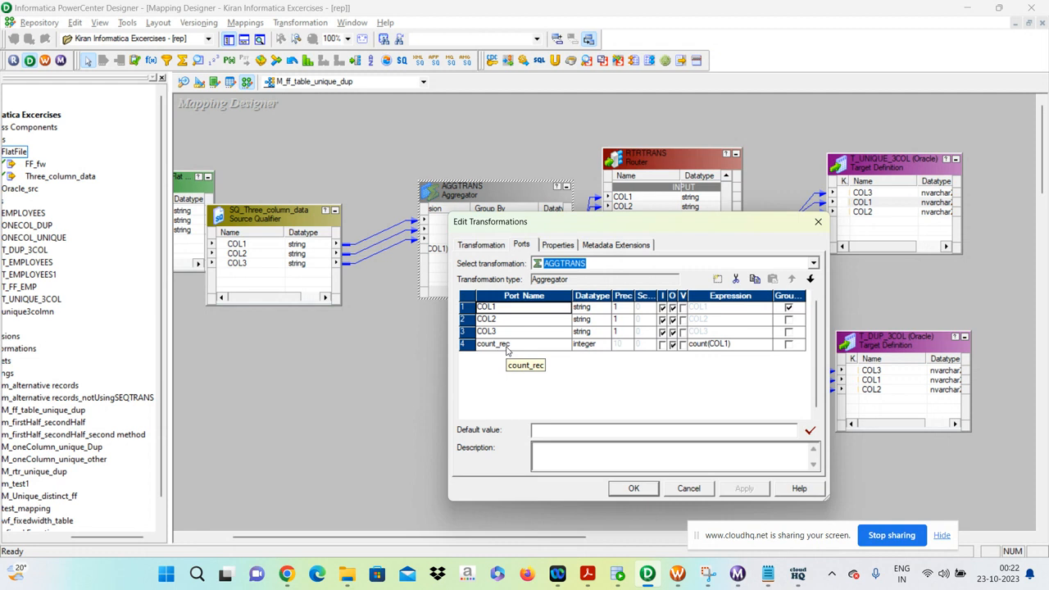
Add a new port after COL1 in the Aggregator and delete it again.
left_click(719, 280)
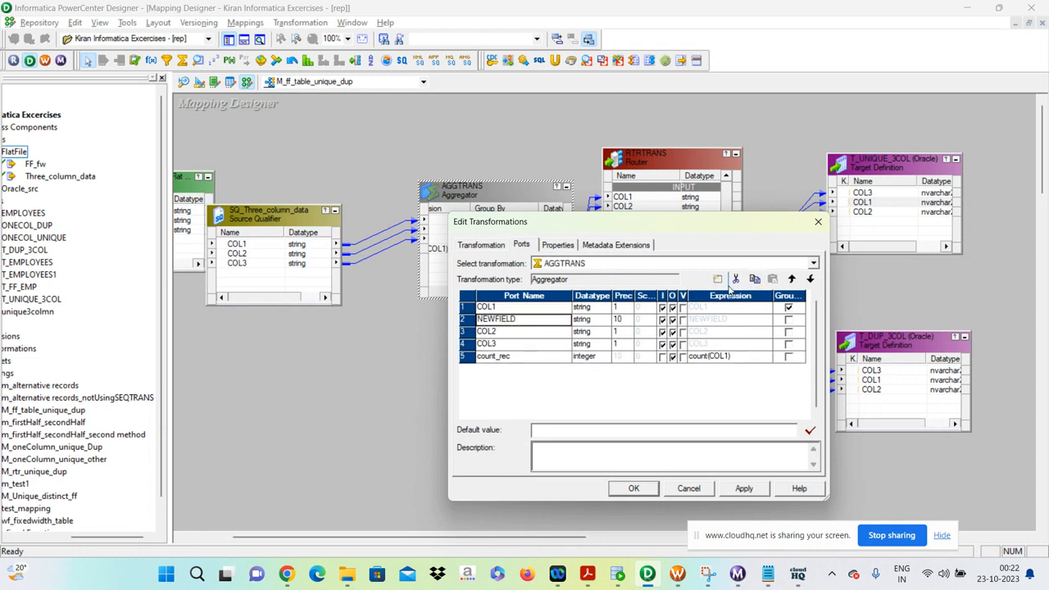
left_click(735, 279)
Review the count_rec port's count(COL1) expression and accept the expression and Aggregator settings.
left_click(515, 348)
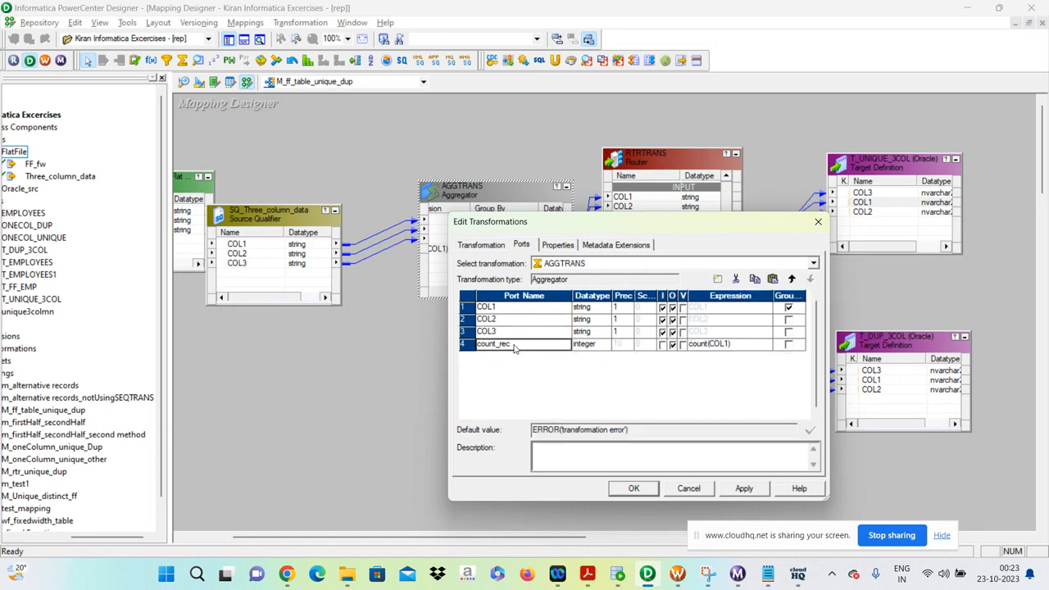
left_click(515, 347)
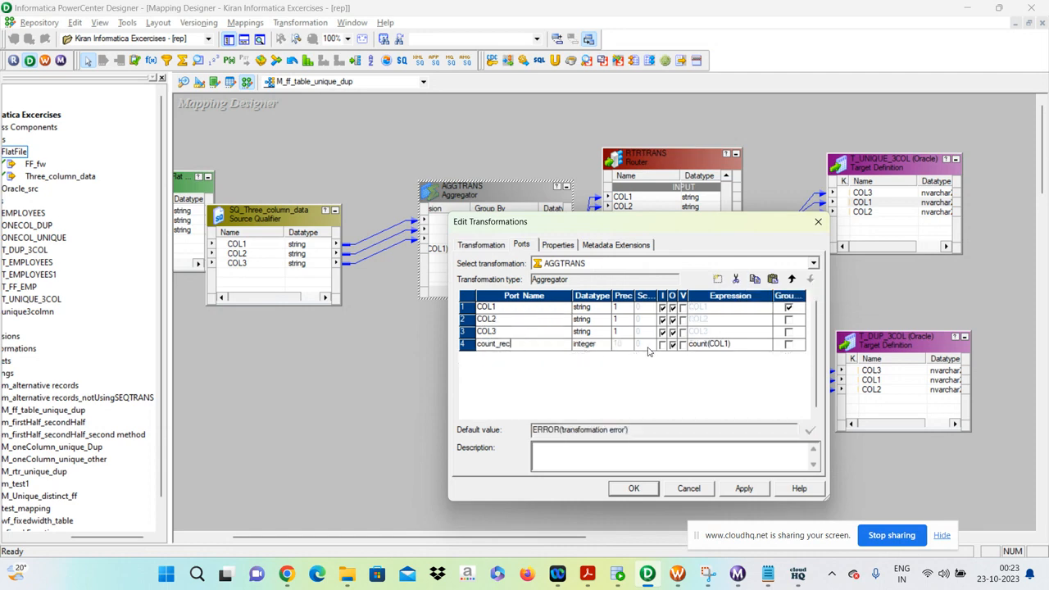
left_click(755, 344)
left_click(767, 344)
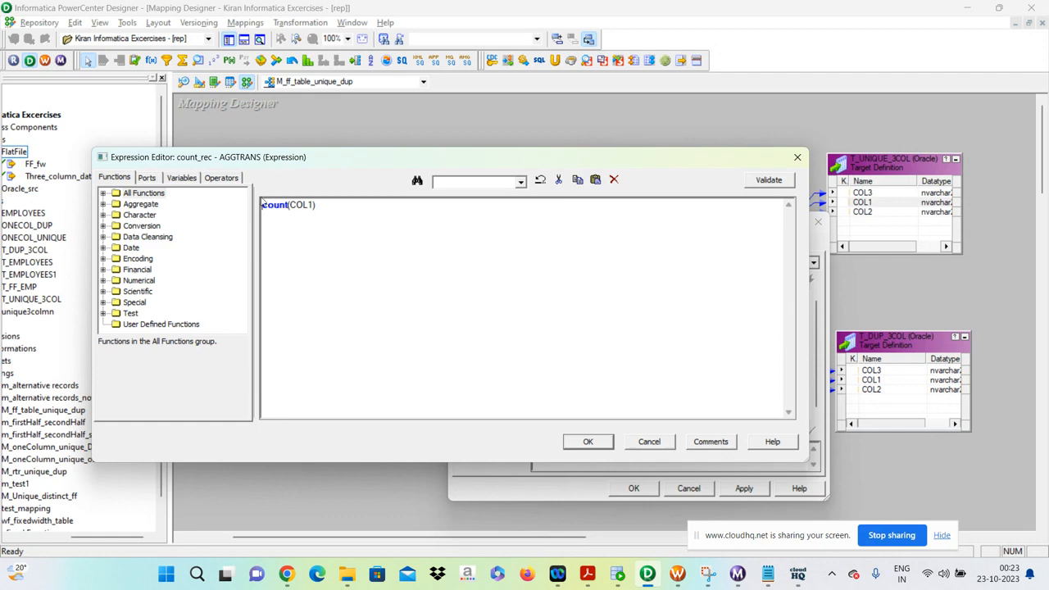
left_click(587, 442)
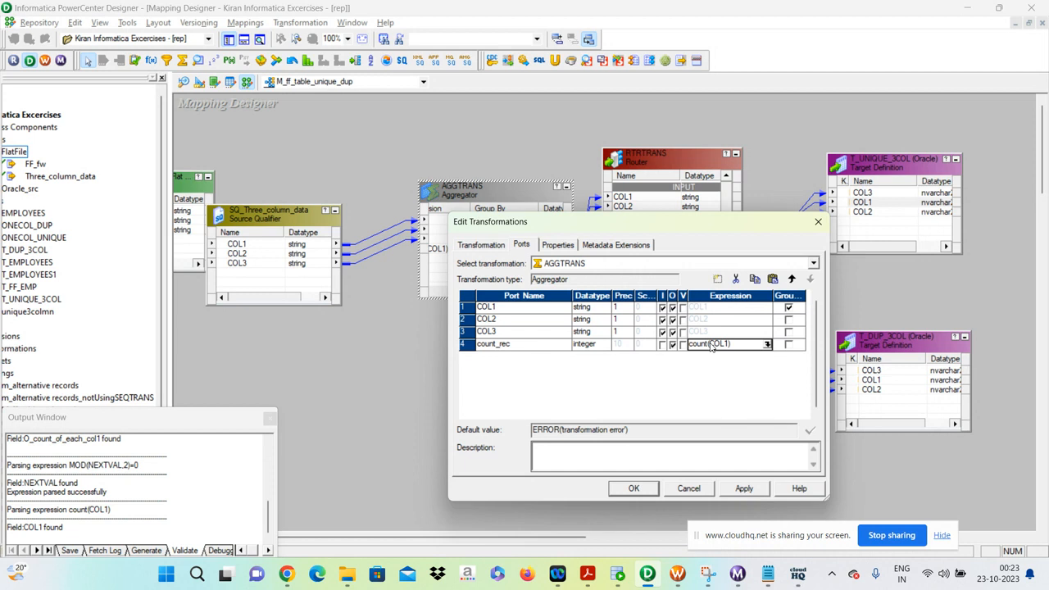
left_click(631, 490)
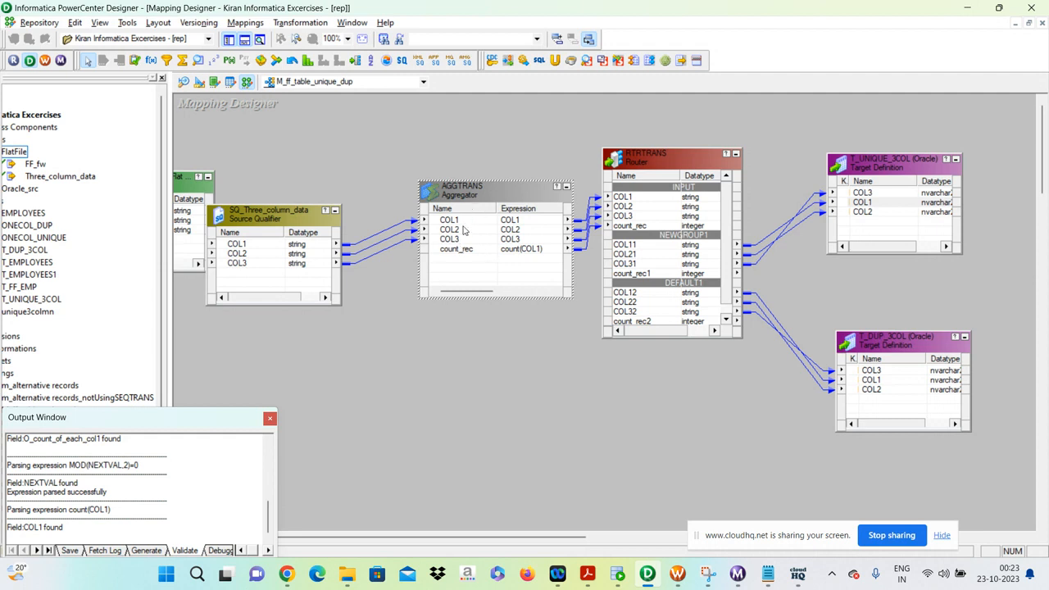
Highlight the AGGTRANS Aggregator's ports from COL1 through count_rec to point out the grouping and count columns.
left_click(460, 223)
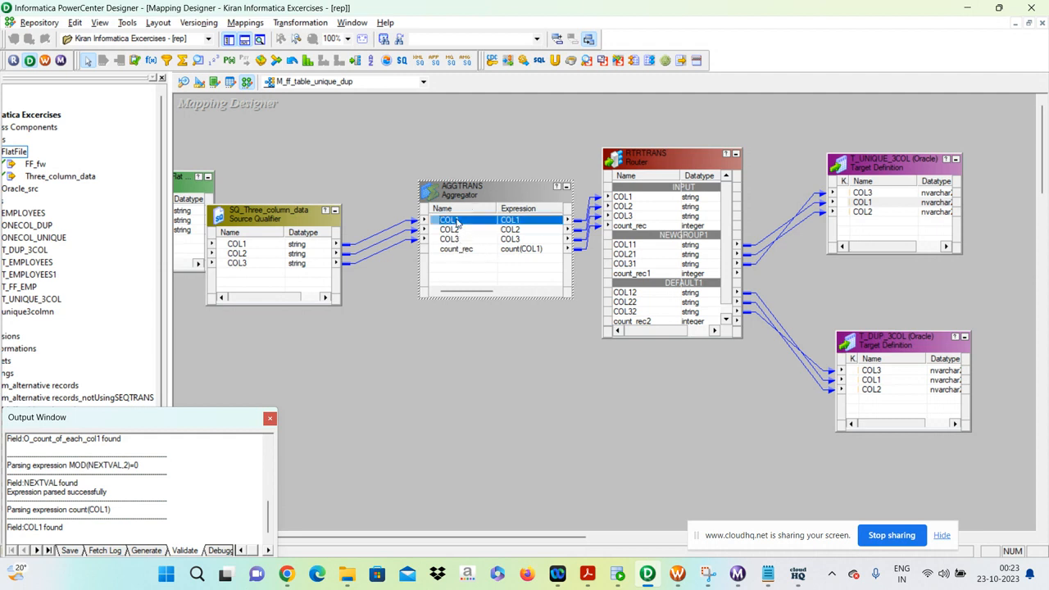
left_click(455, 249)
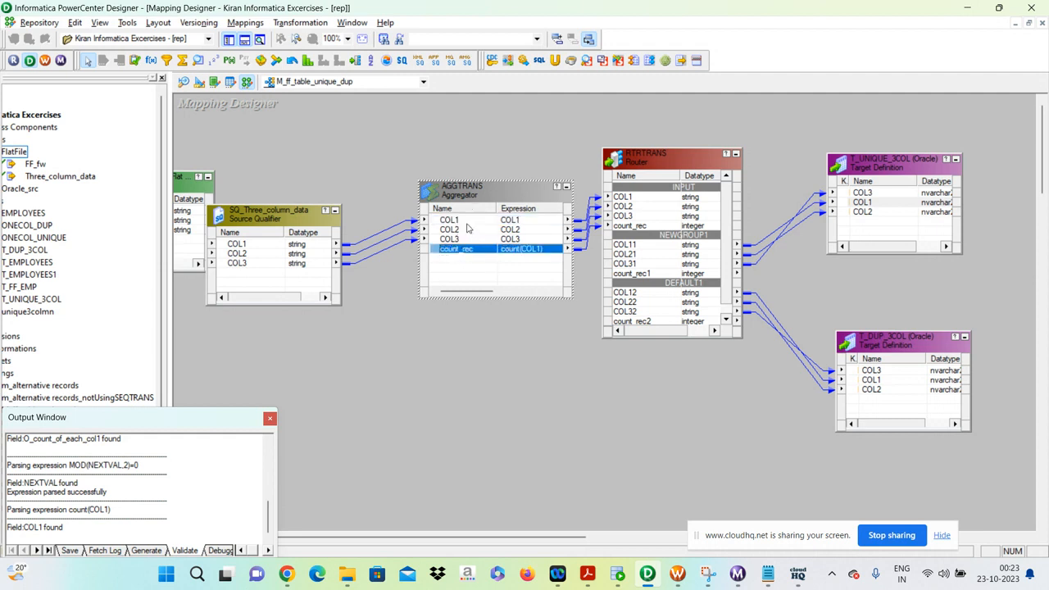
left_click(467, 222)
left_click(463, 249, "shift")
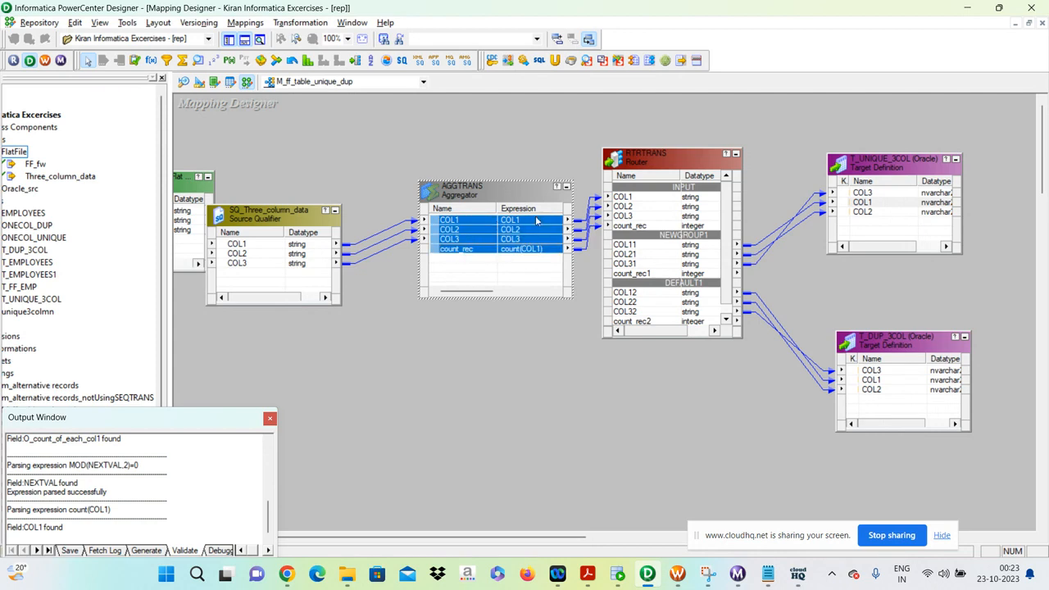
Examine the RTRTRANS Router's ports and group filter conditions and leave its settings without changes.
double_click(645, 181)
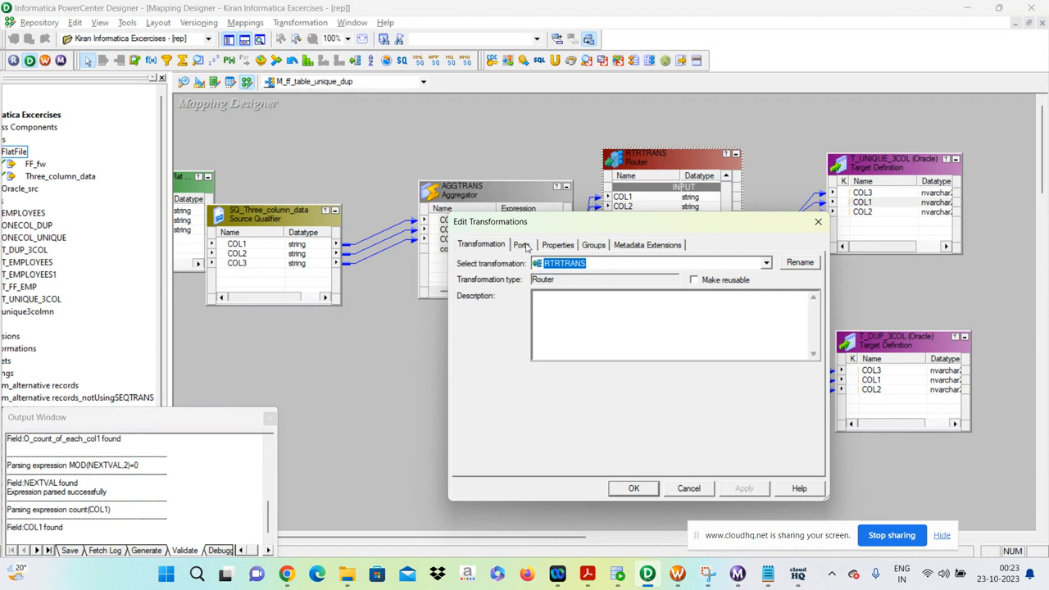
left_click(524, 245)
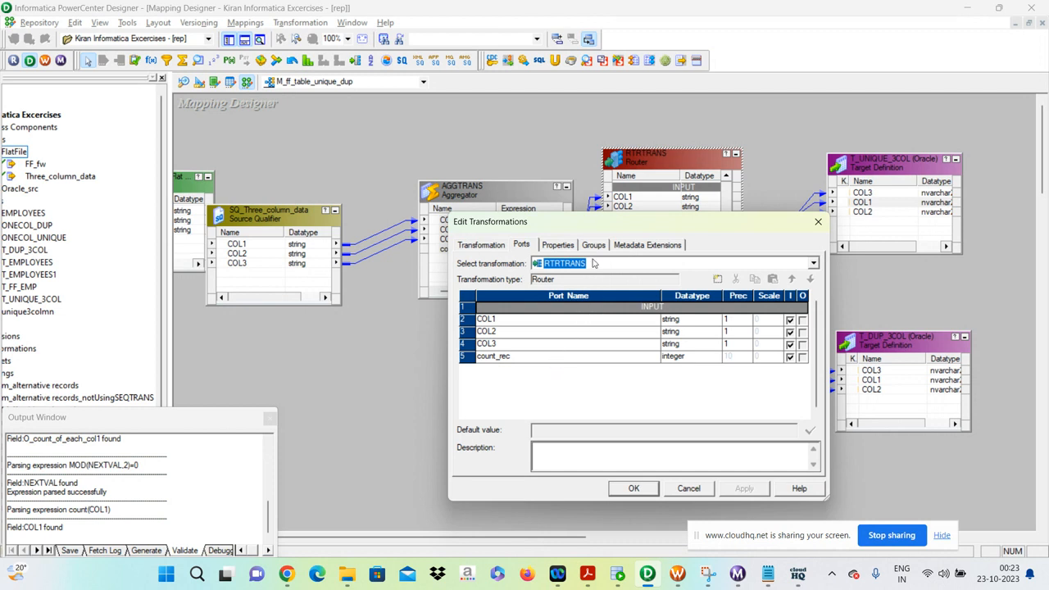
left_click(593, 245)
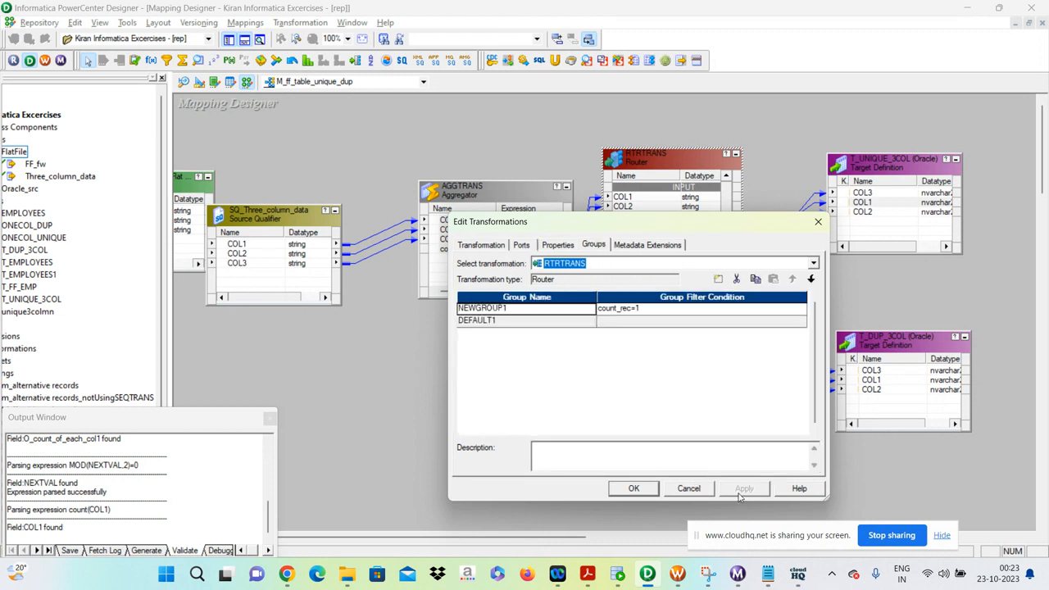
left_click(704, 490)
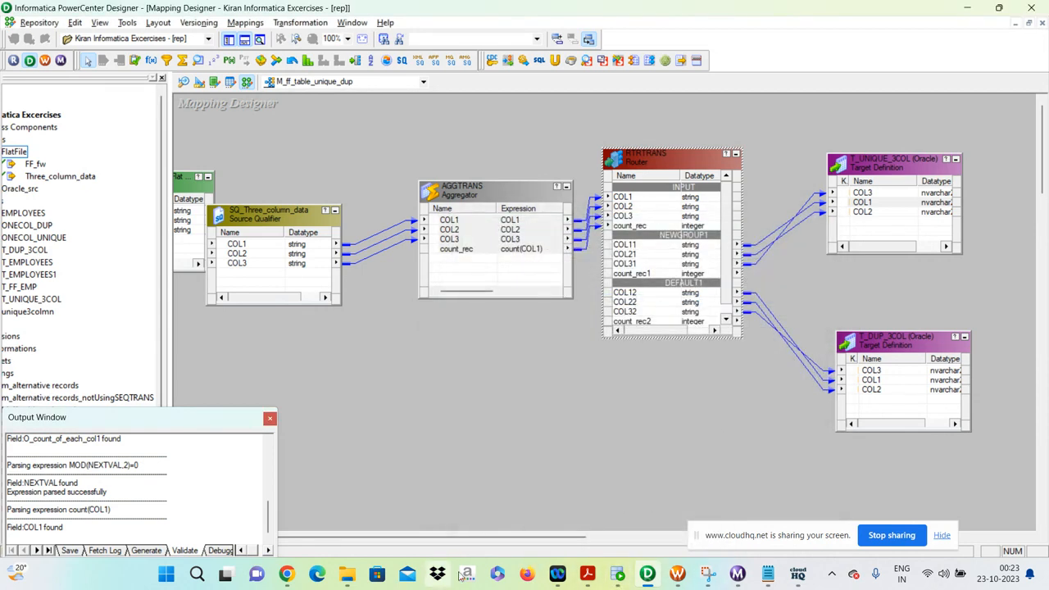
Switch to Notepad to compare the rows of the three-column source file with the count logic in the Designer mapping.
left_click(767, 573)
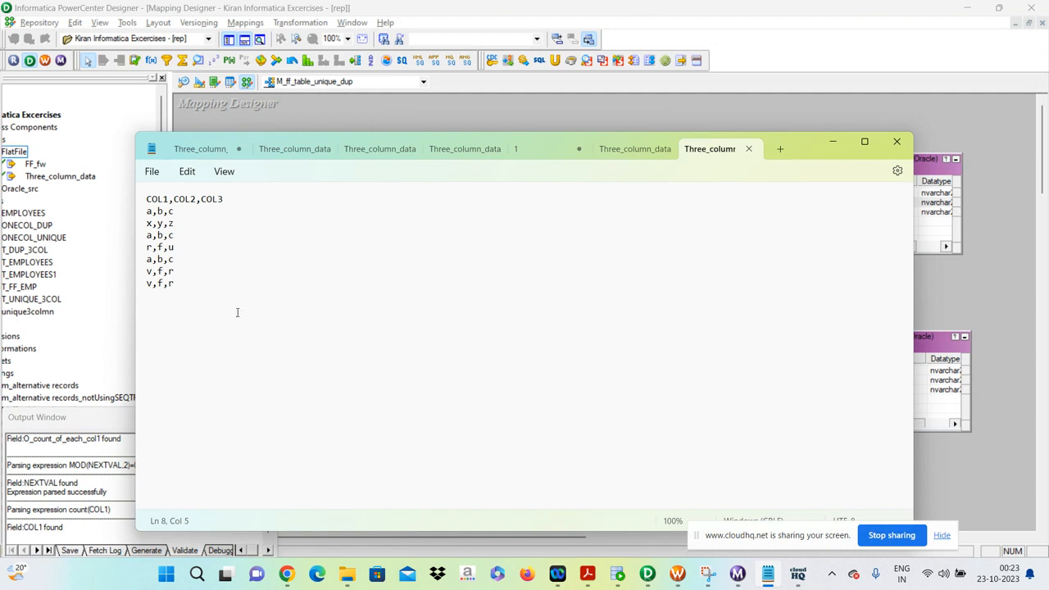
left_click(181, 223)
left_click(177, 259)
key("alt+Tab")
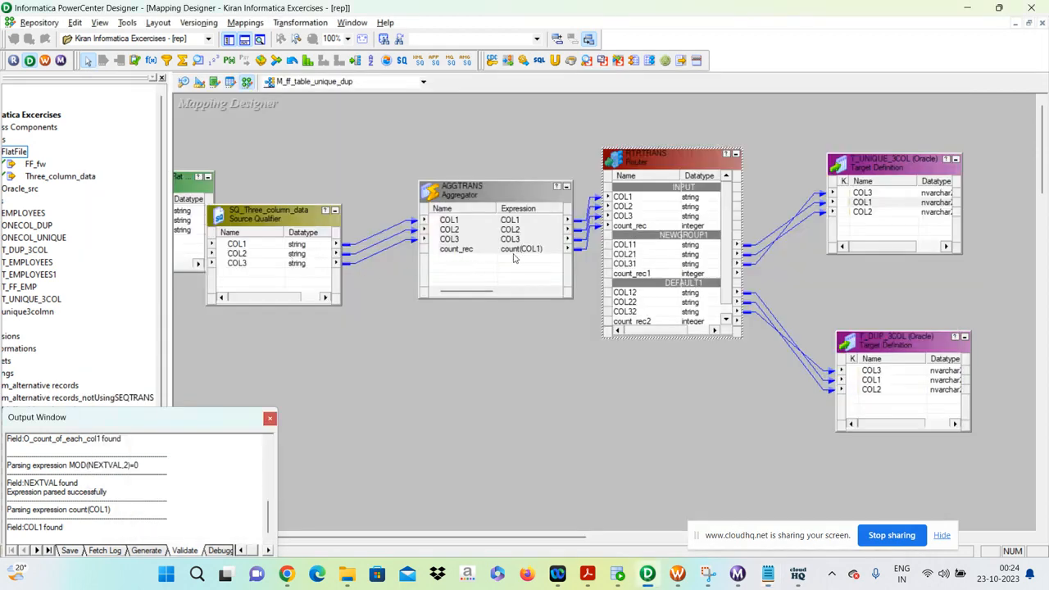
key("alt+Tab")
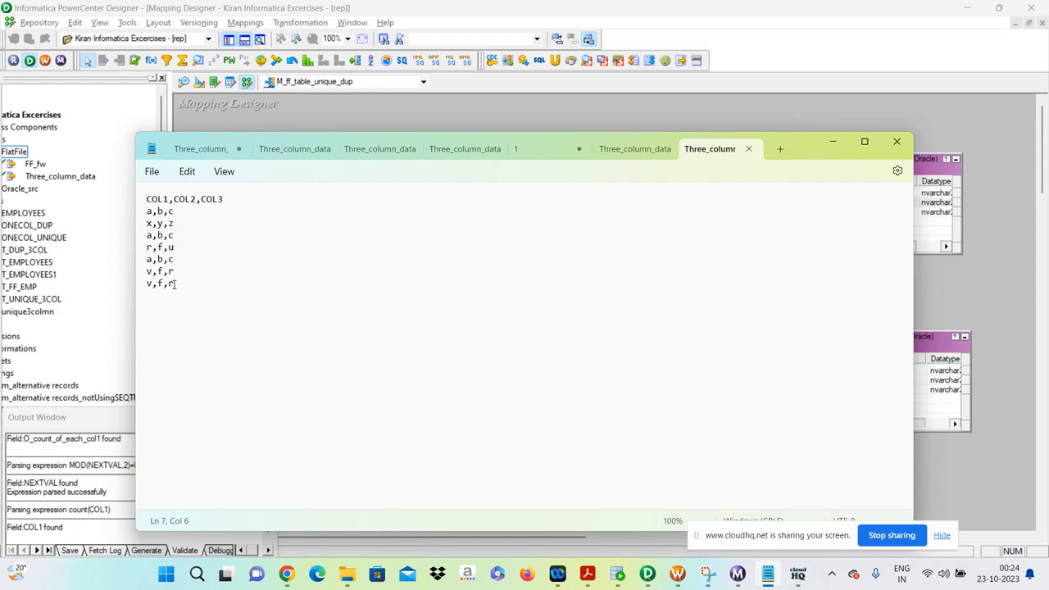
key("alt+Tab")
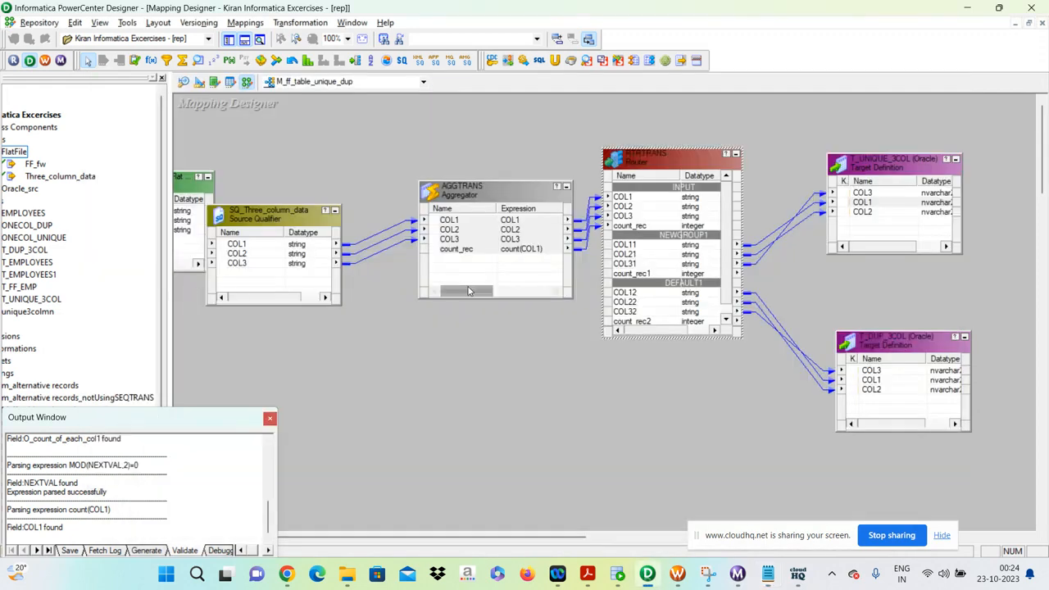
Review the Router's NEWGROUP1 filter condition count_rec=1 and the DEFAULT1 group, and accept the settings.
double_click(685, 169)
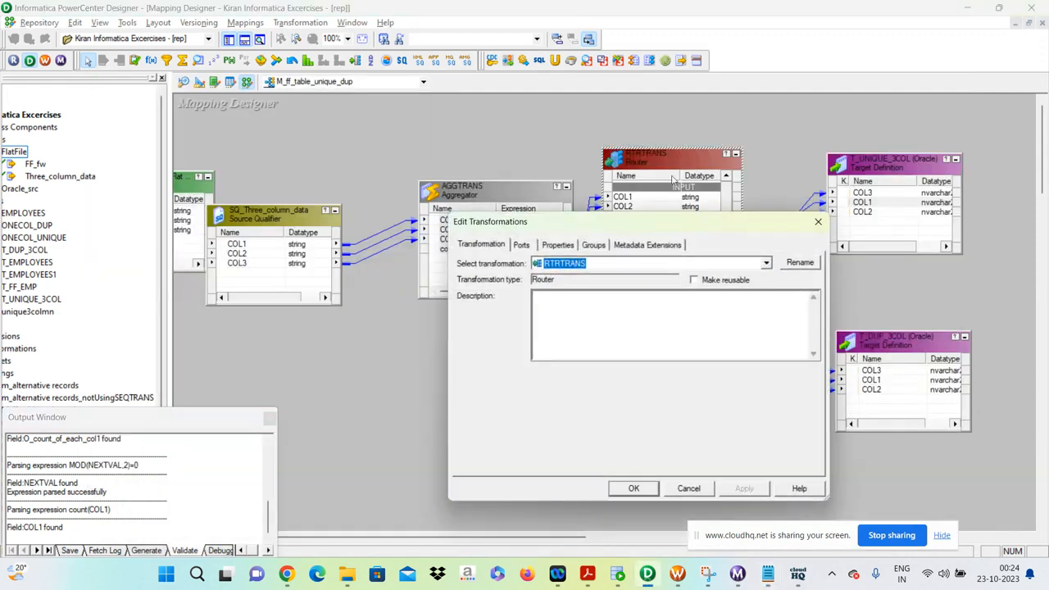
left_click(592, 246)
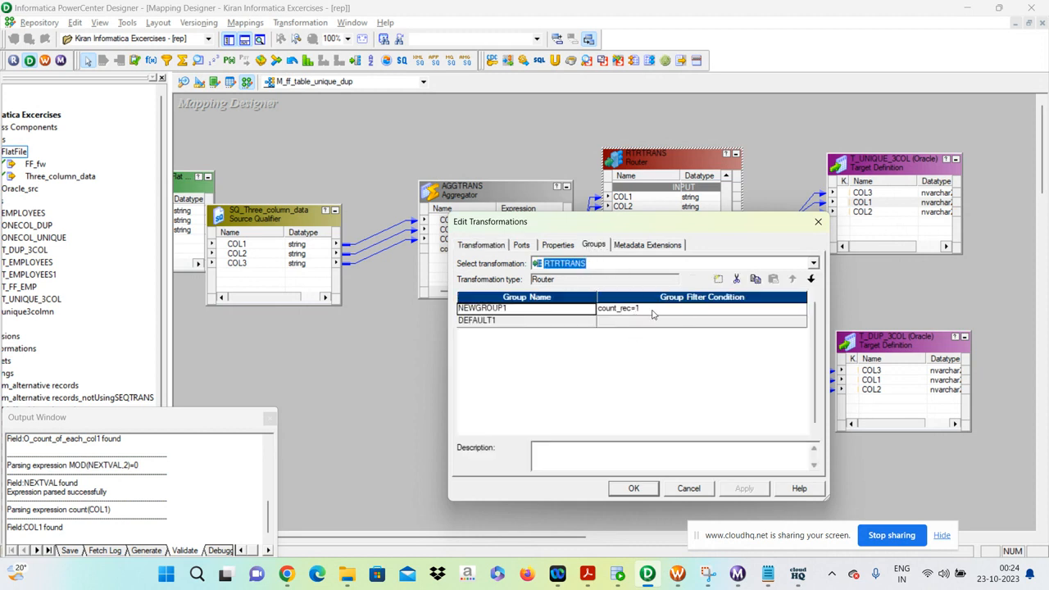
left_click(633, 488)
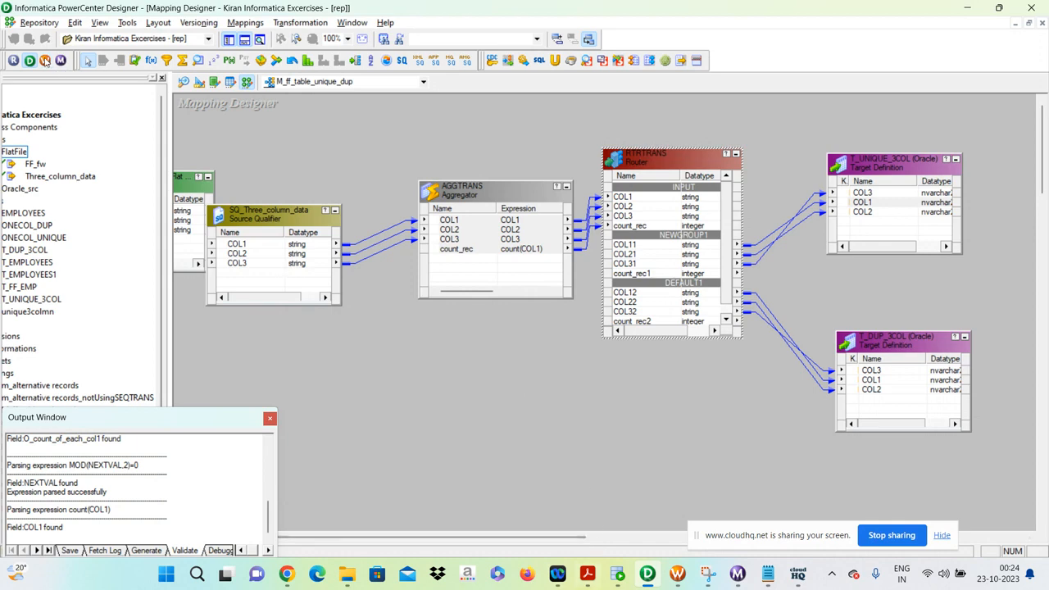
Switch to PowerCenter Workflow Manager and check the s_m_alternative_records session against the mapping open in Designer.
left_click(44, 61)
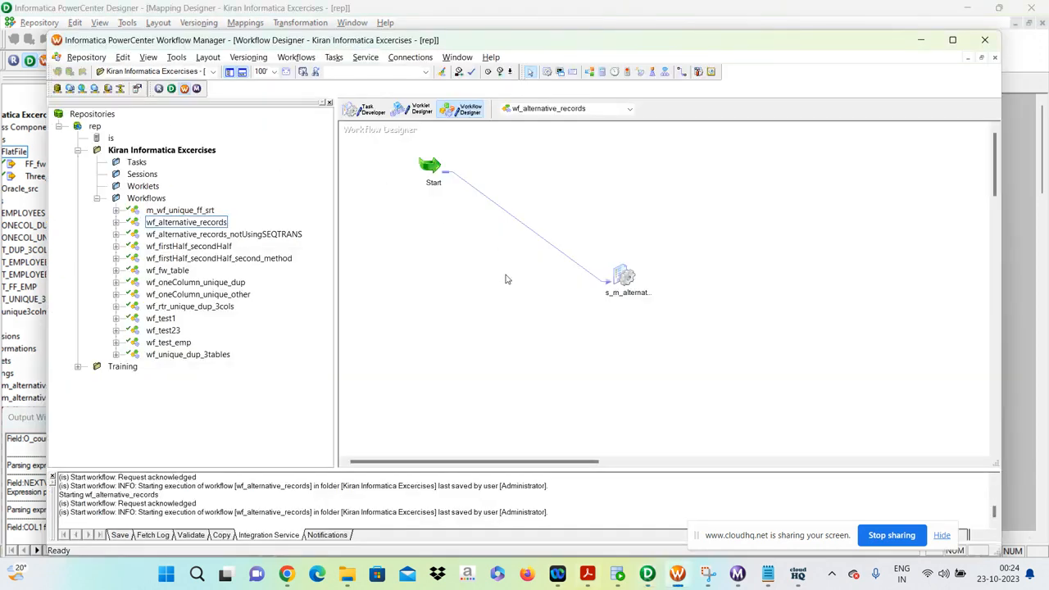
left_click(618, 277)
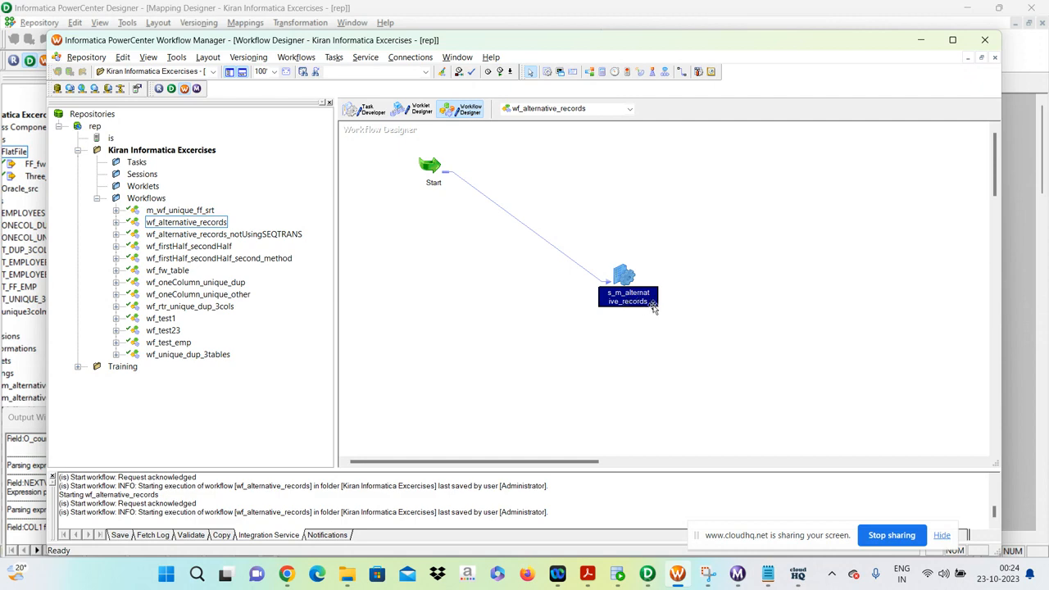
left_click(648, 575)
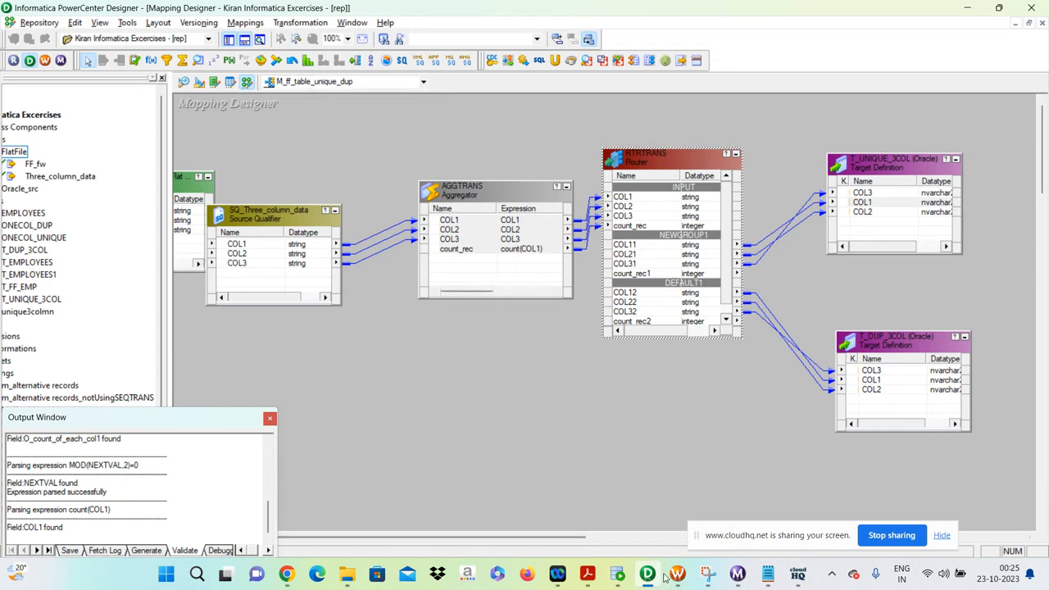
left_click(676, 574)
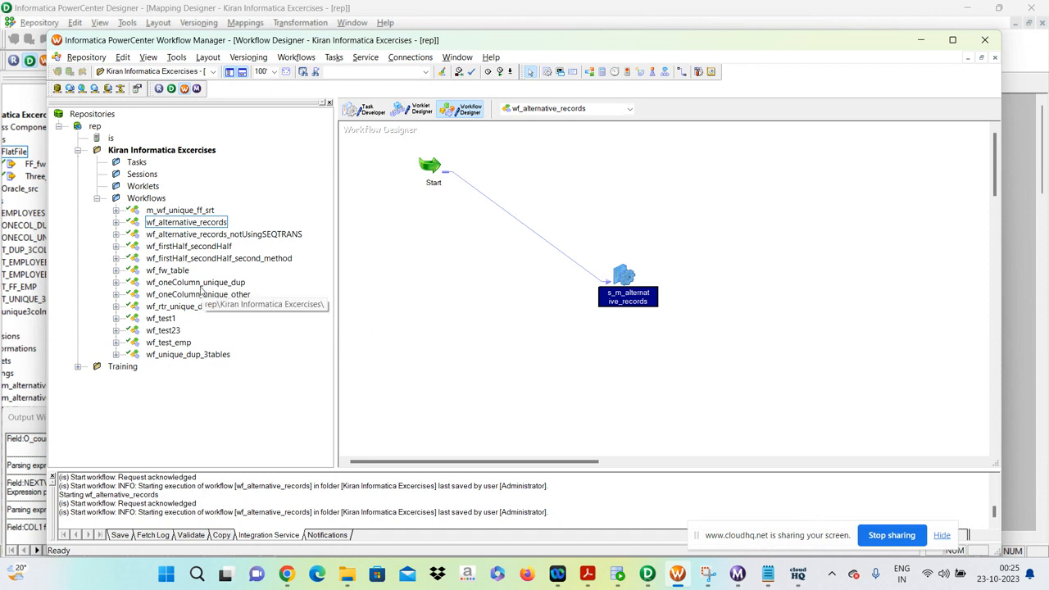
Load the wf_oneColumn_unique_dup workflow, inspect its session's source reader and connection, and leave the session unchanged.
left_click_drag(192, 282, 468, 300)
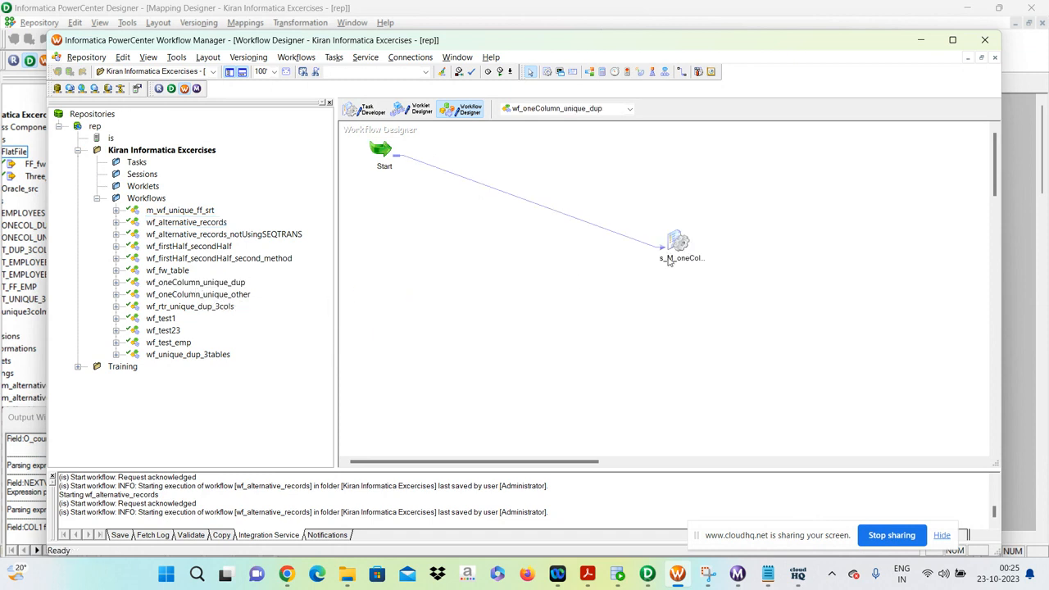
left_click(648, 576)
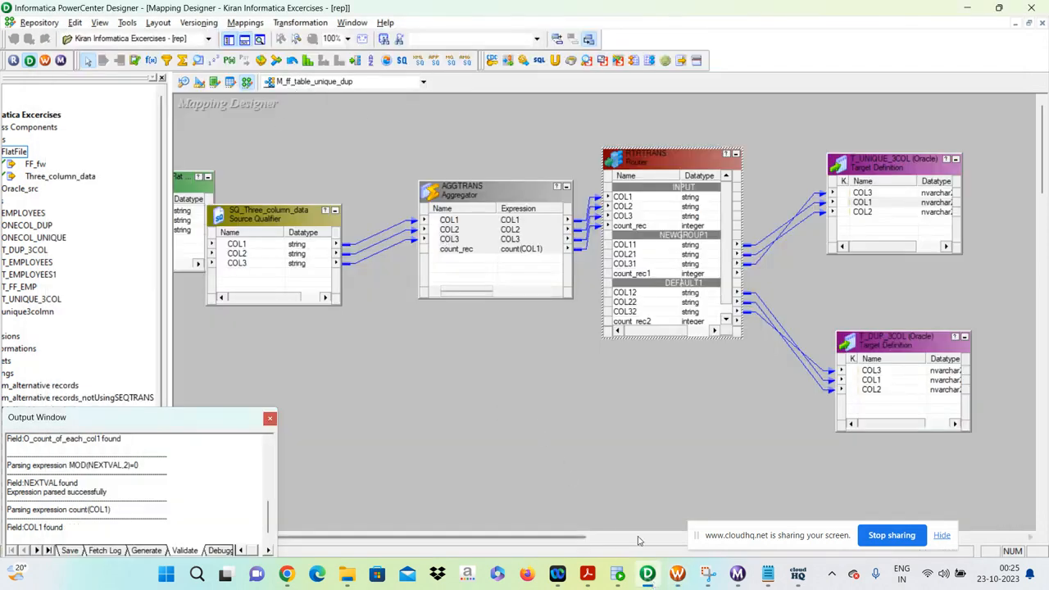
left_click(677, 574)
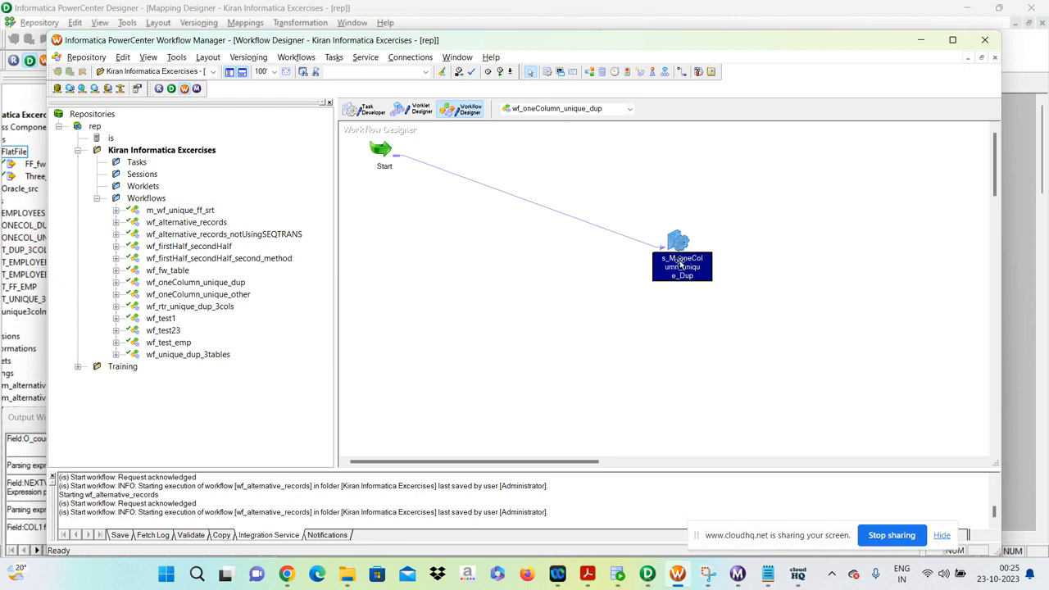
double_click(679, 234)
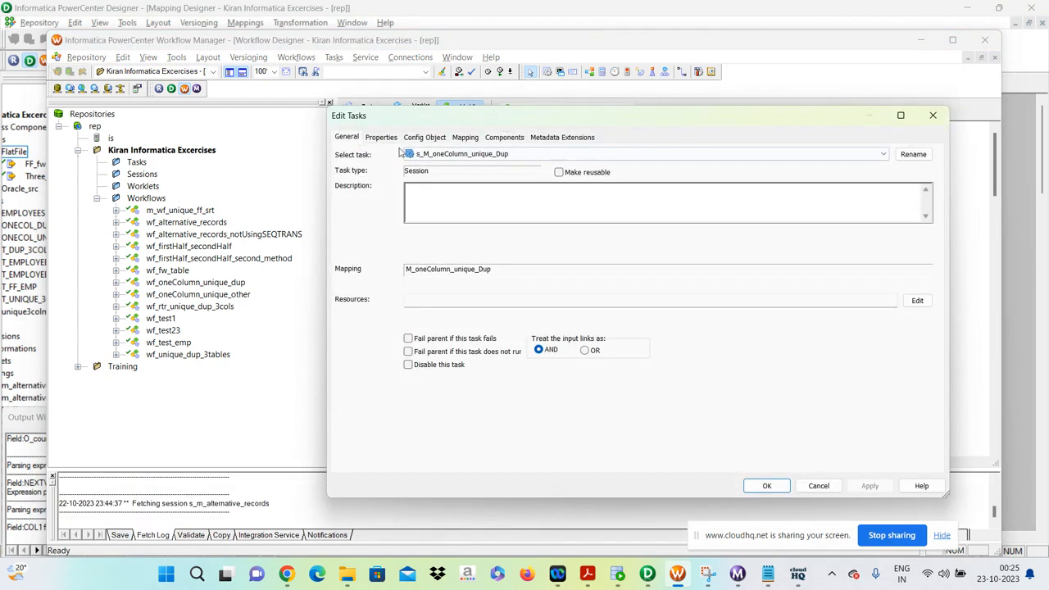
left_click(464, 138)
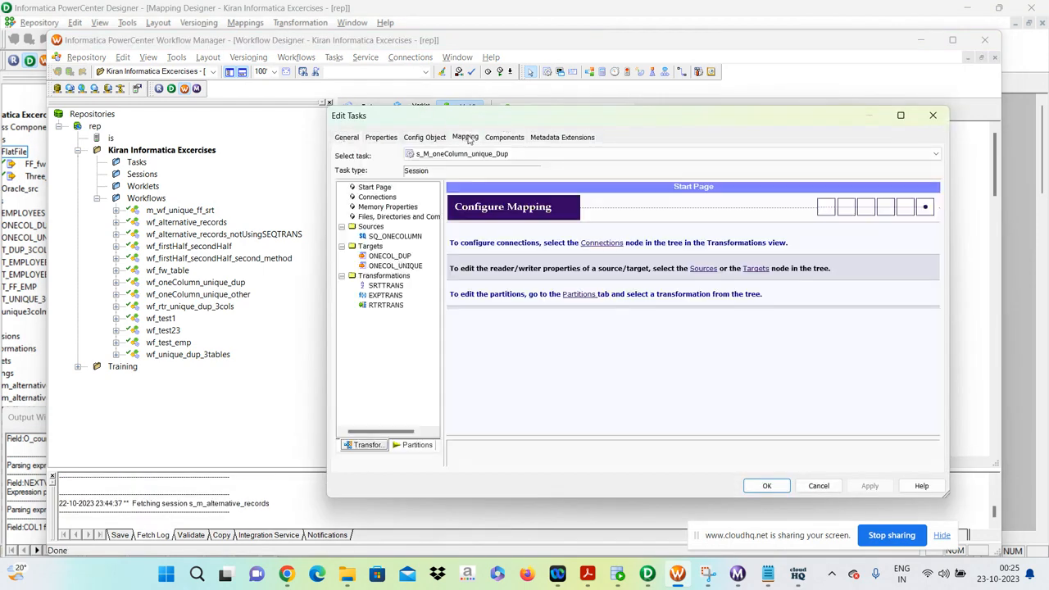
left_click(389, 236)
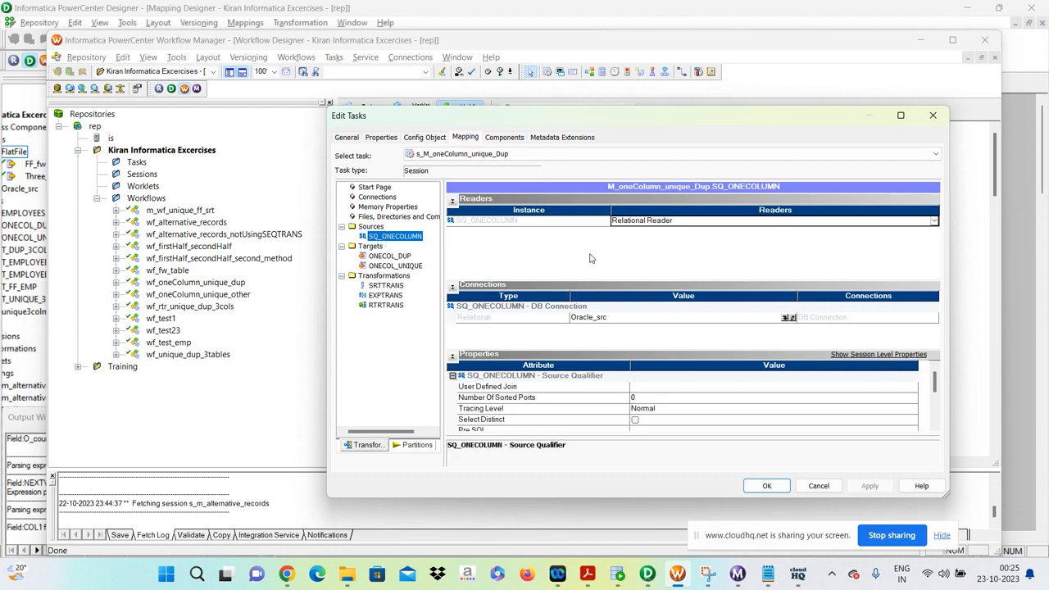
left_click(818, 486)
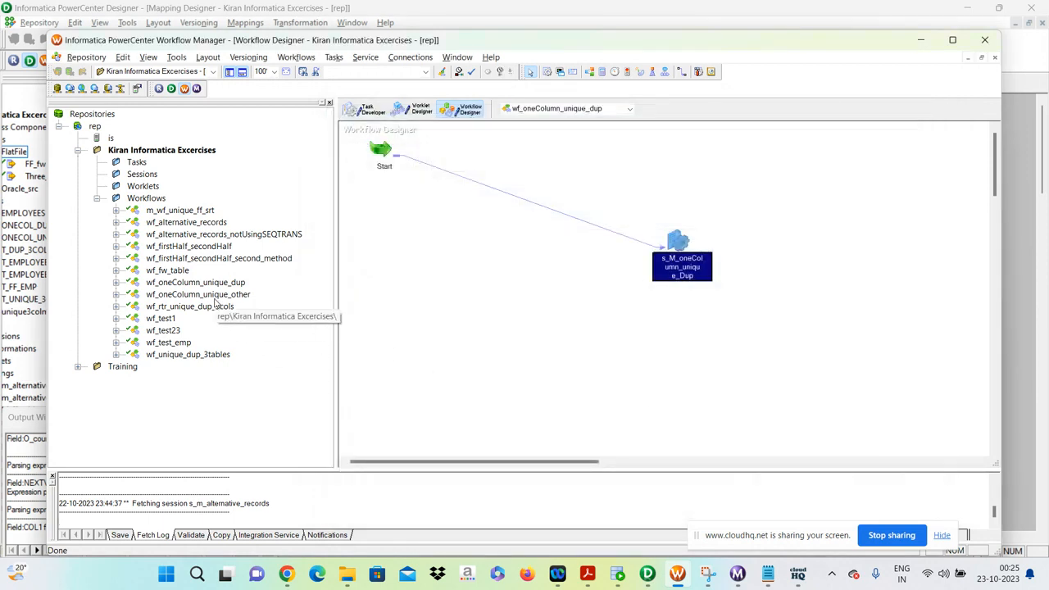
Load the wf_oneColumn_unique_other workflow, inspect its session's SQ_ONECOLUMN source settings, and leave the session unchanged.
left_click_drag(213, 294, 548, 298)
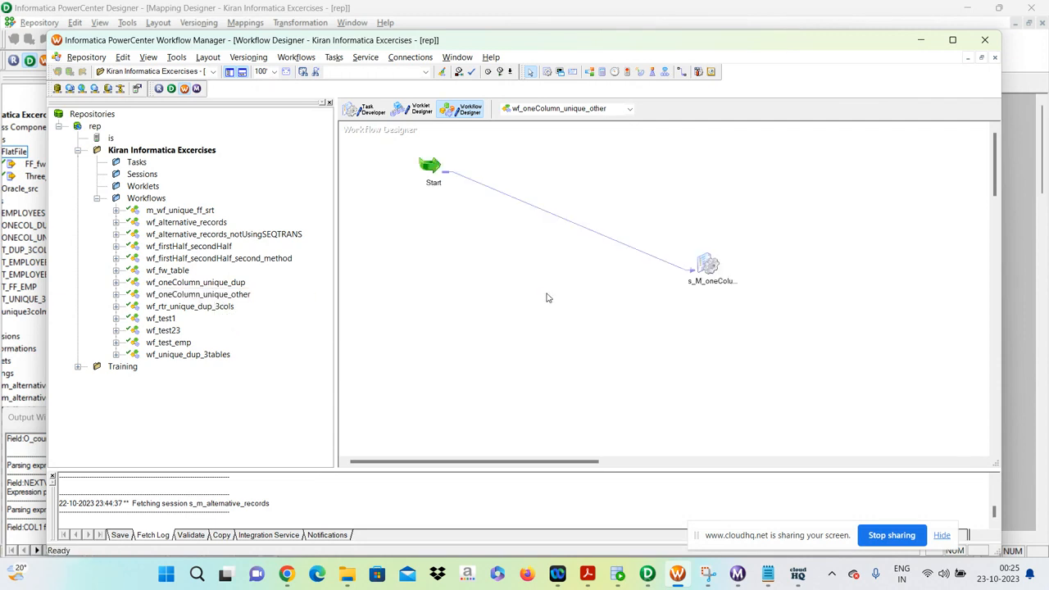
double_click(710, 270)
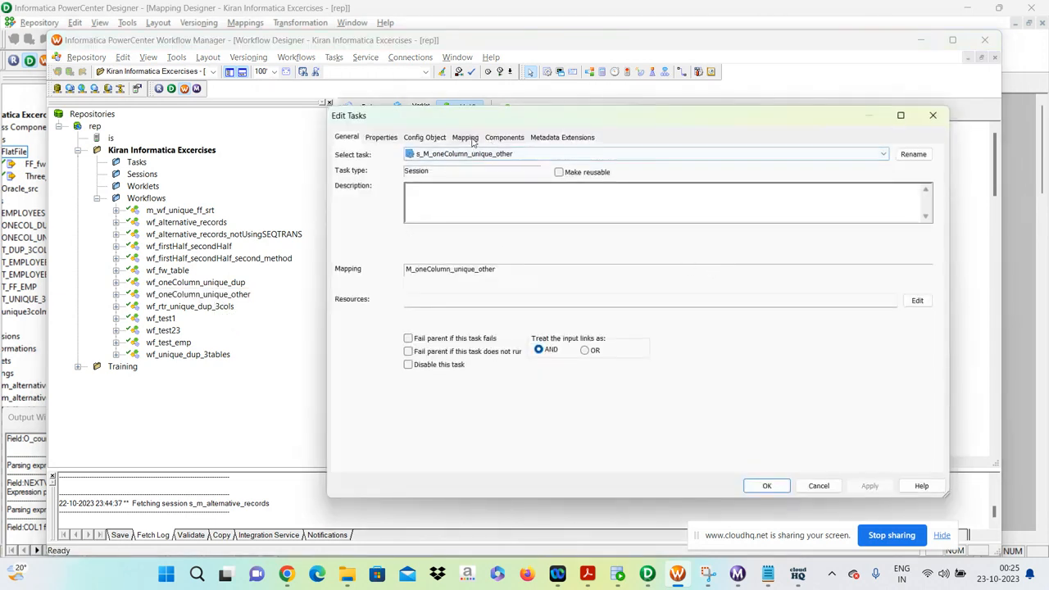
left_click(465, 137)
left_click(396, 236)
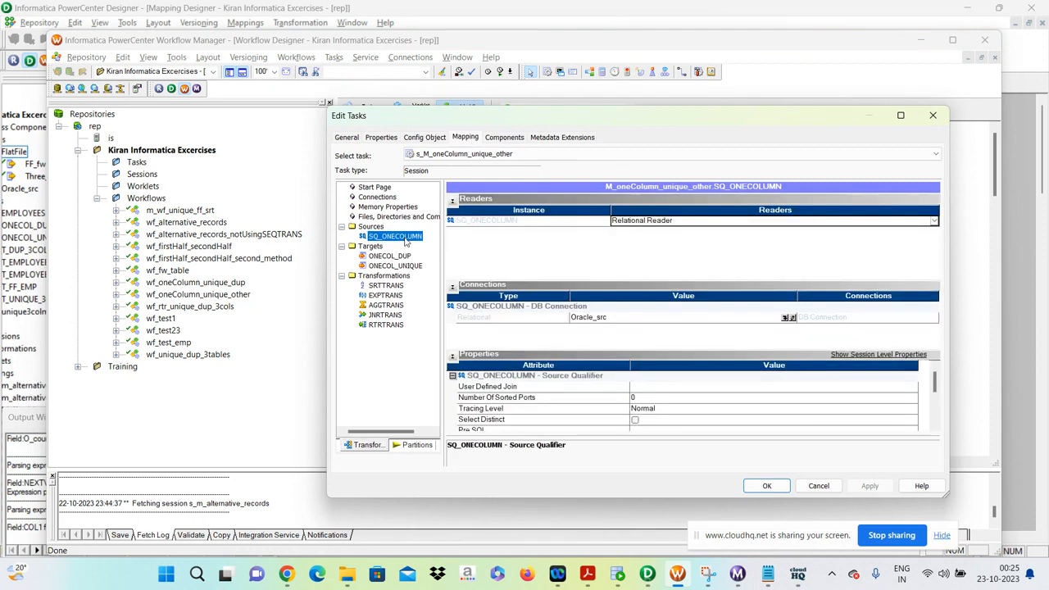
left_click(821, 485)
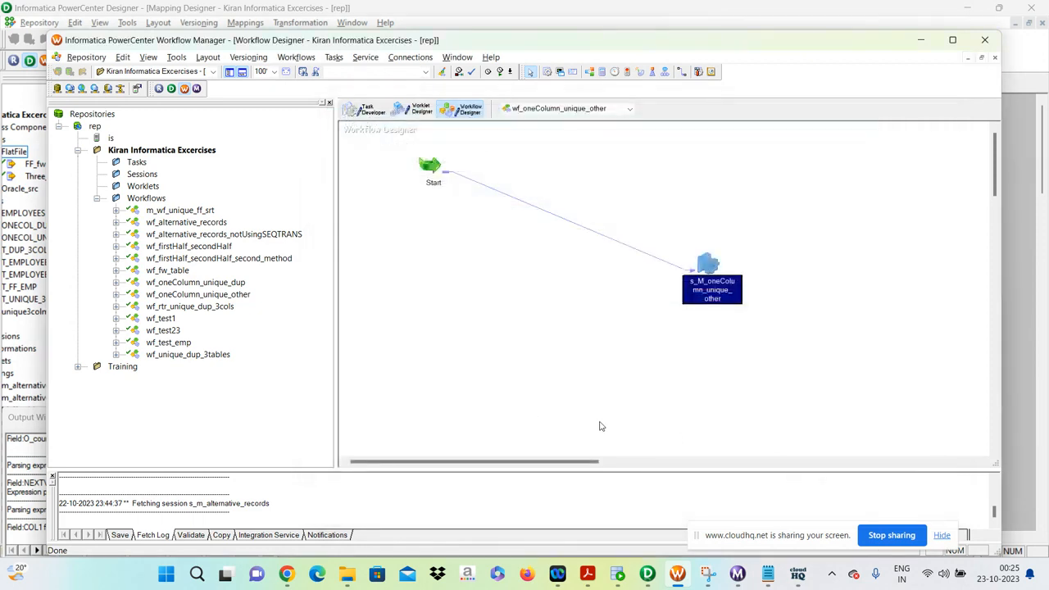
Load the wf_unique_dup_3tables workflow in the Workflow Designer and check its session name against the mapping in Designer.
left_click(197, 355)
left_click_drag(198, 355, 508, 348)
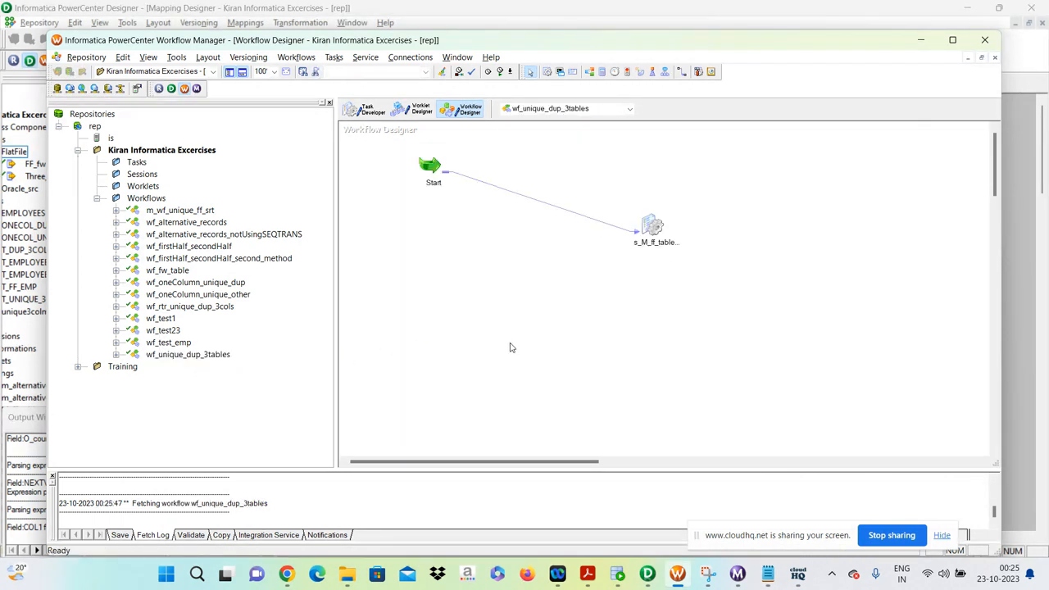
left_click(653, 234)
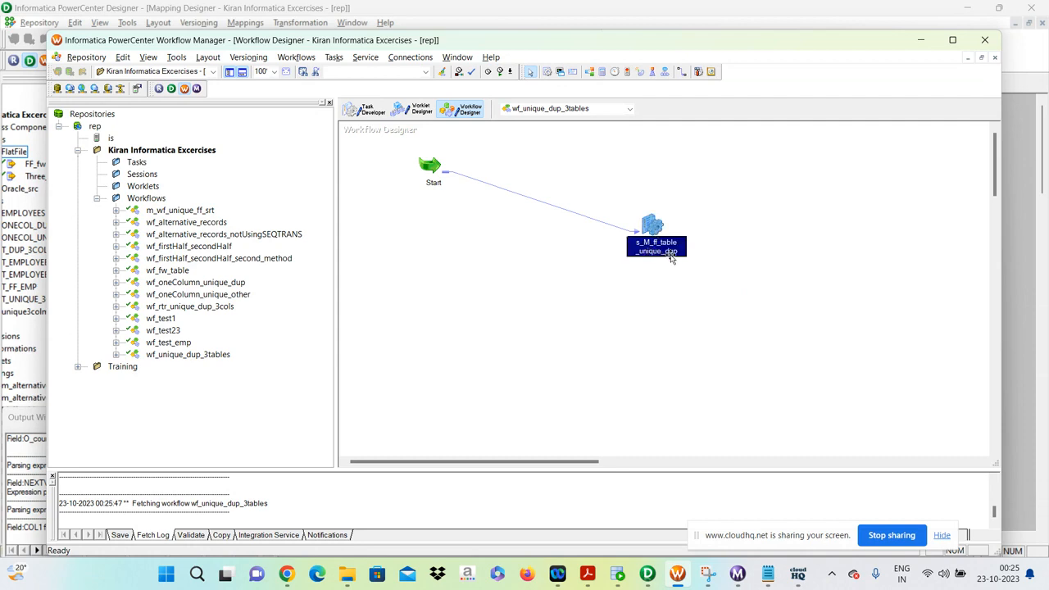
left_click(647, 574)
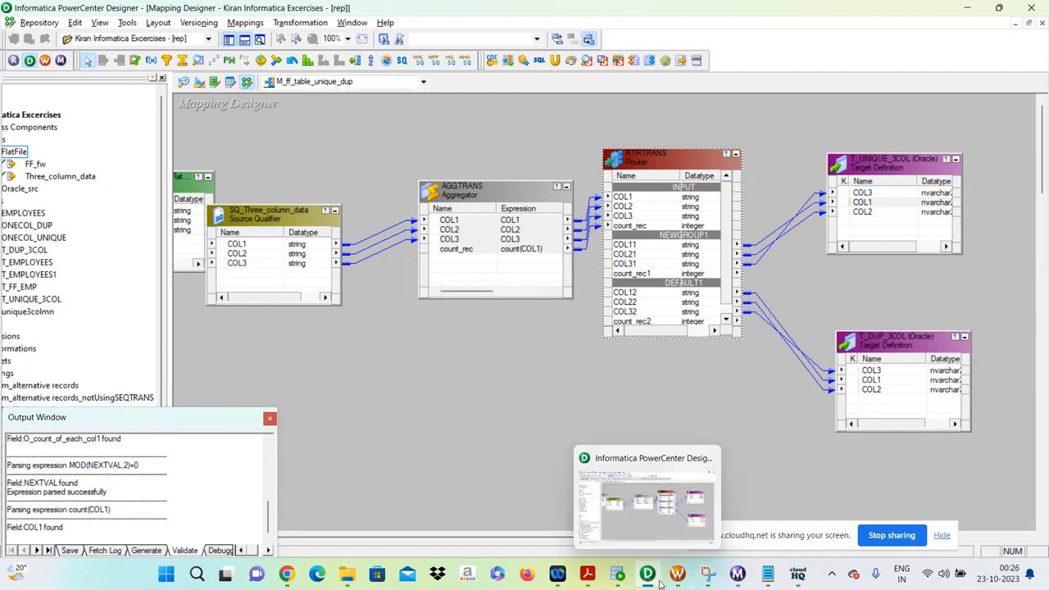
left_click(676, 574)
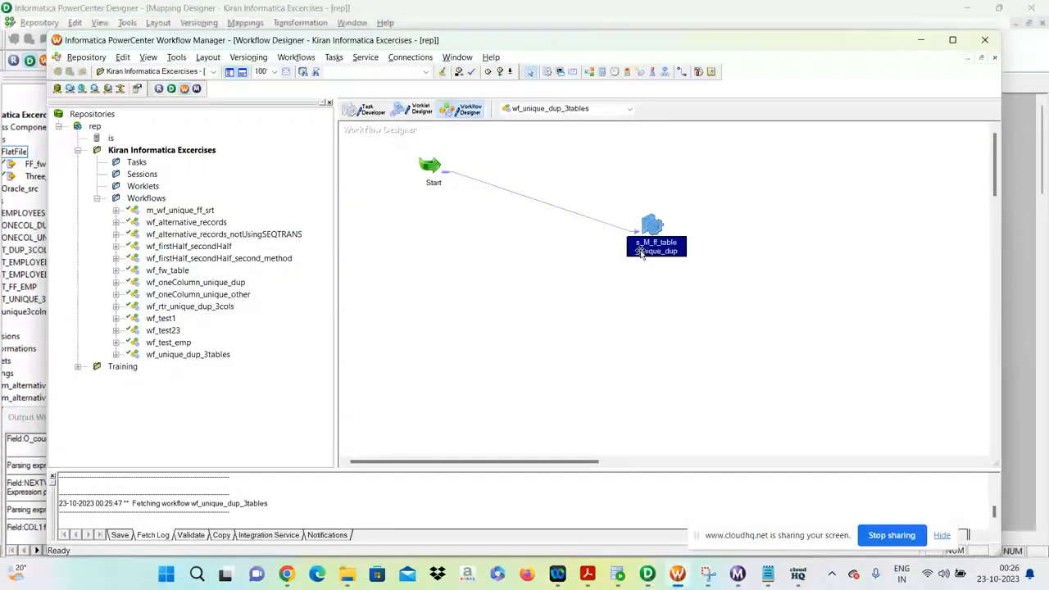
Open the s_M_ff_table_unique_dup session's mapping settings and inspect the SQ_Three_column_data source reader and its flat file settings.
left_click(714, 278)
left_click(660, 233)
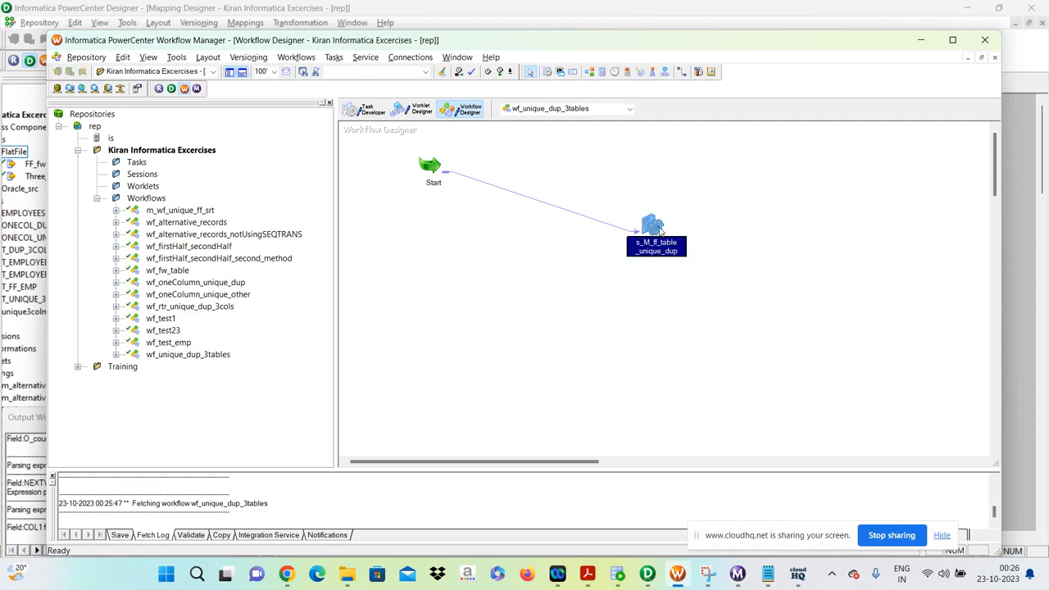
double_click(660, 233)
left_click(464, 137)
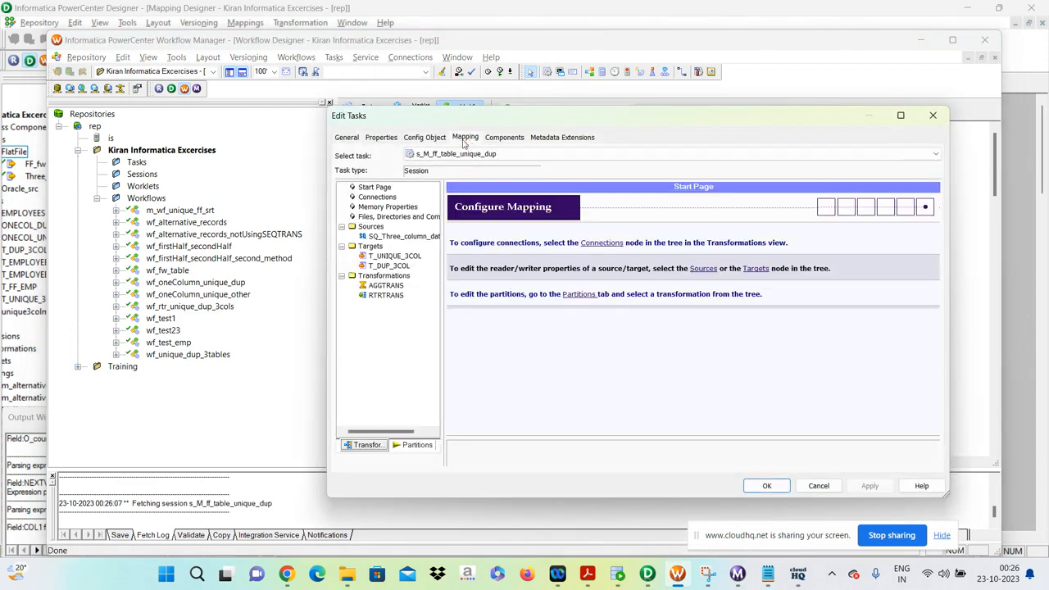
left_click(412, 238)
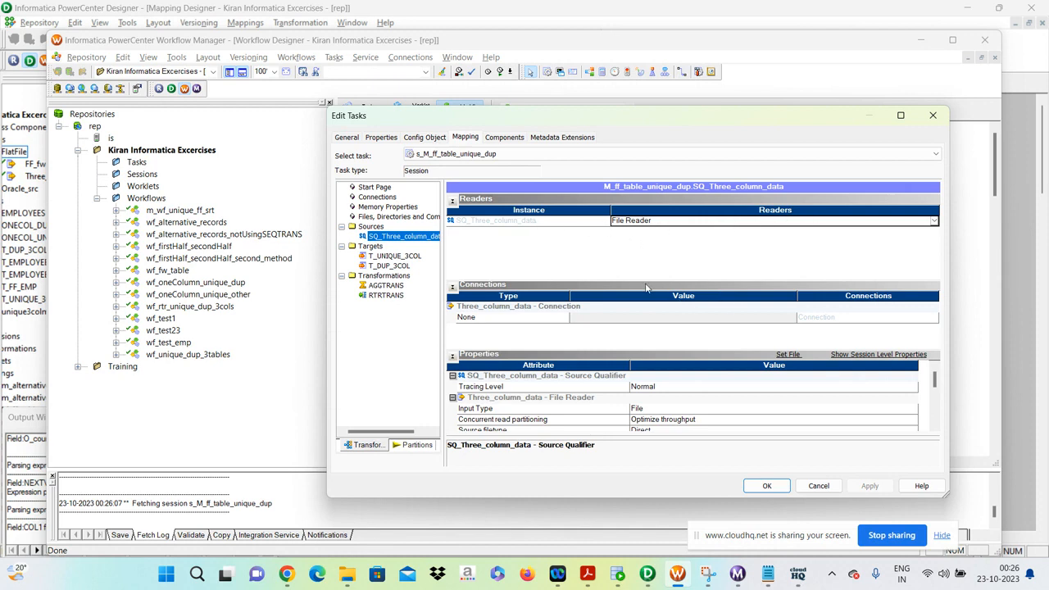
left_click(784, 355)
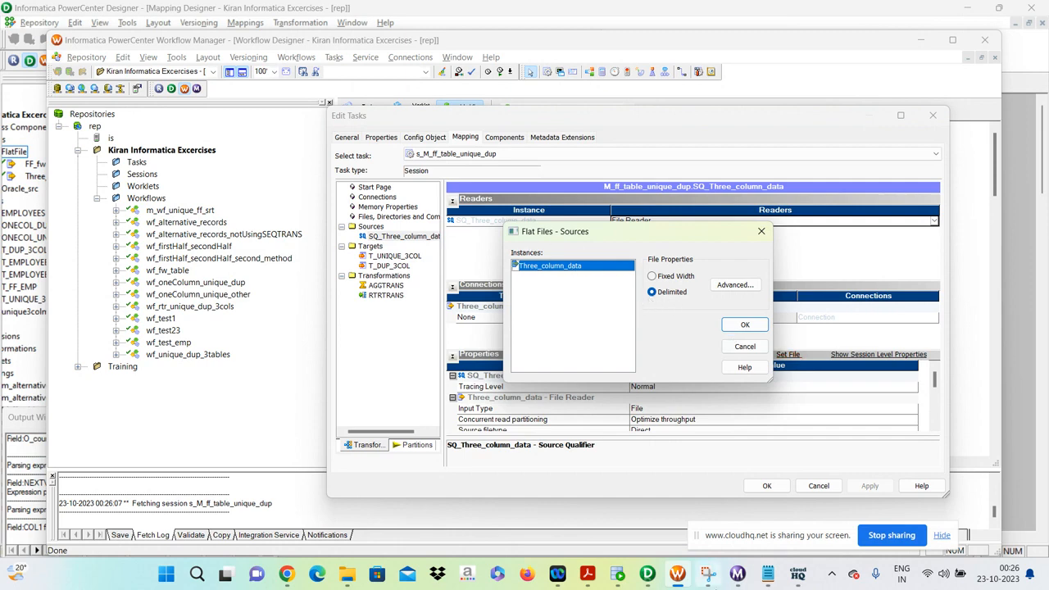
Review the three-column source data in Notepad, close it, accept the flat file settings and look through the source properties.
left_click(768, 575)
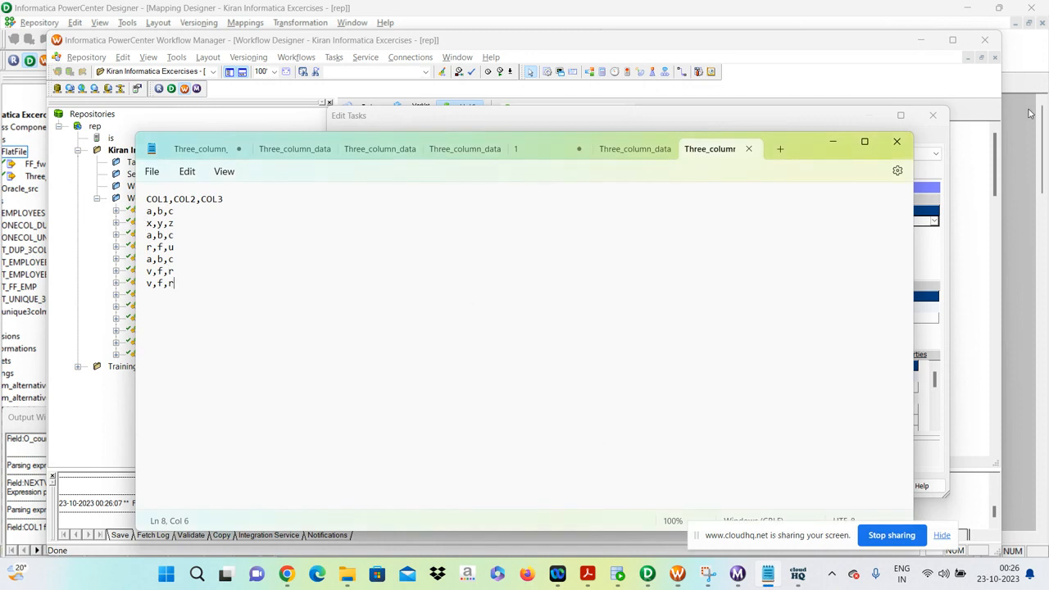
left_click(894, 144)
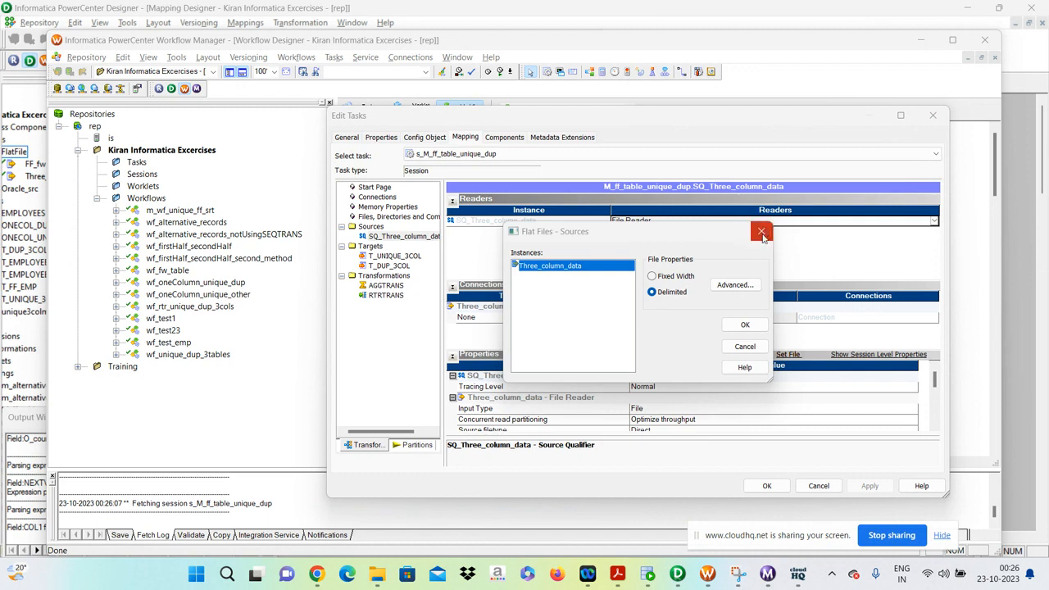
left_click(755, 327)
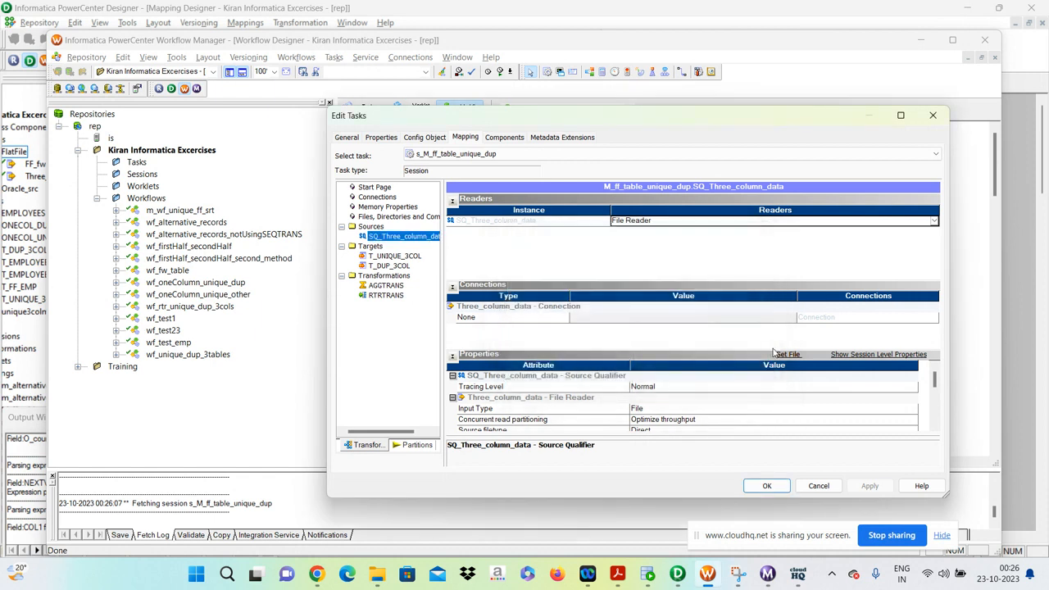
scroll(807, 395, "down", 3)
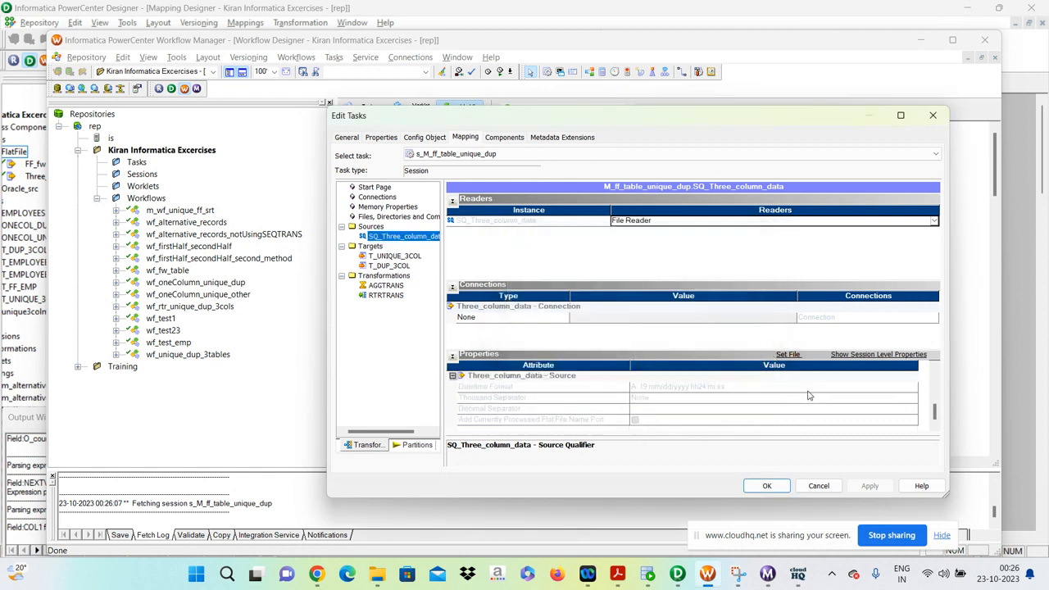
scroll(807, 395, "up", 3)
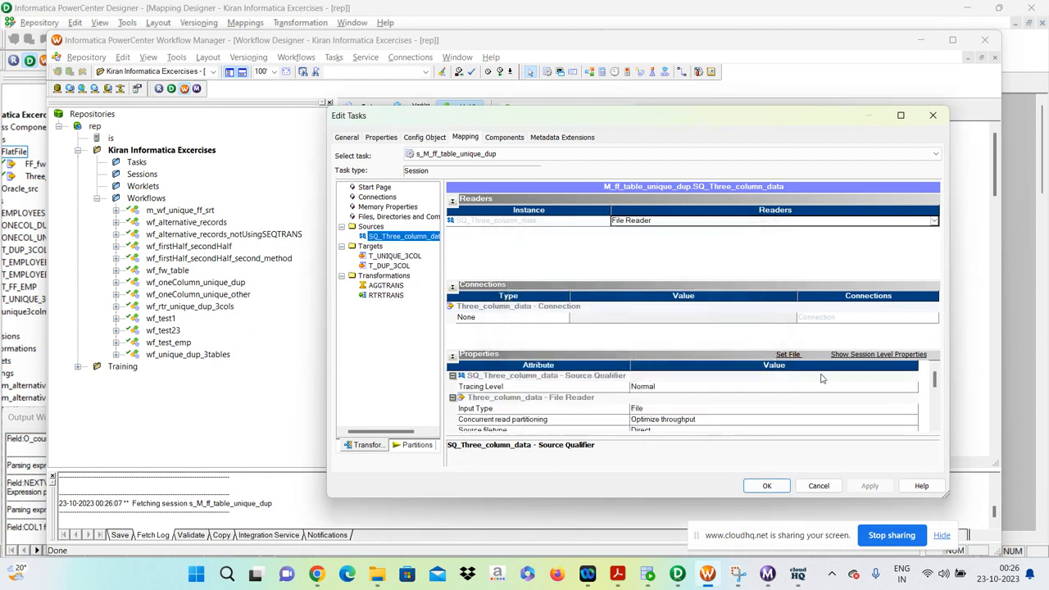
Check the T_UNIQUE_3COL target's connection and reselect Relational Writer as its writer.
left_click(389, 255)
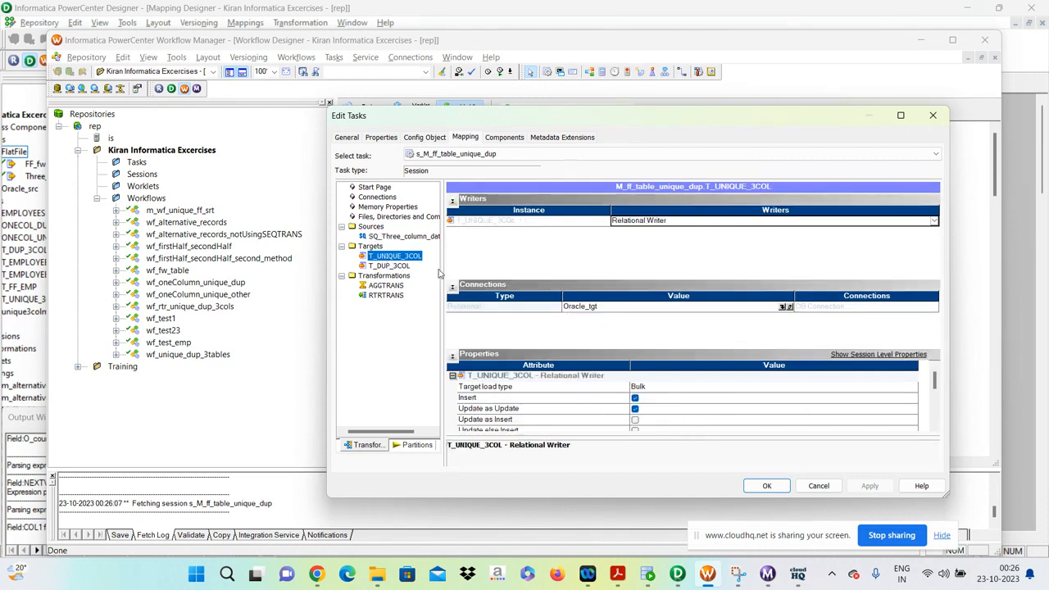
left_click(634, 309)
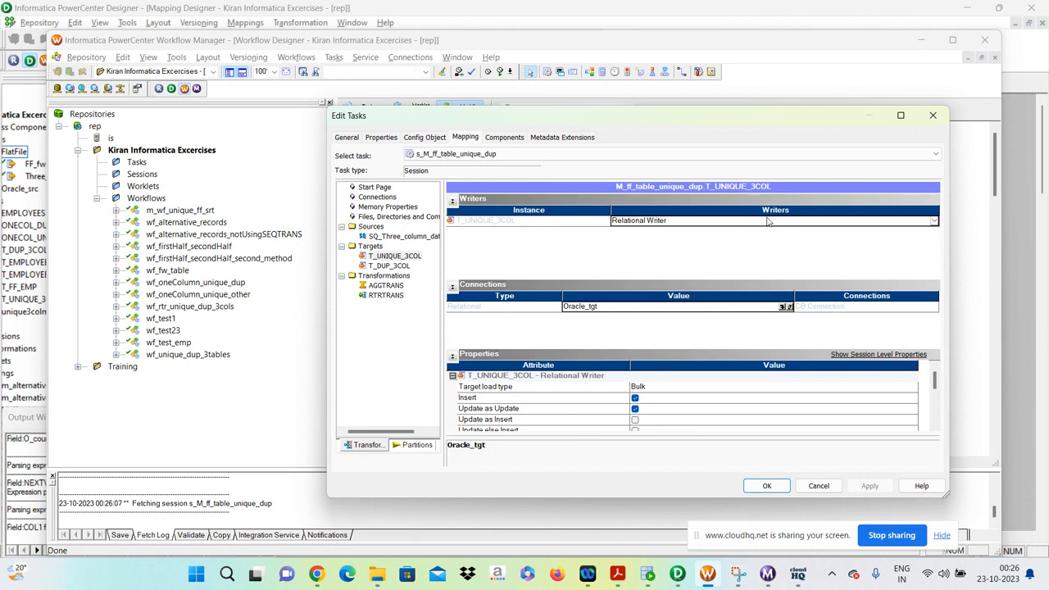
left_click(688, 222)
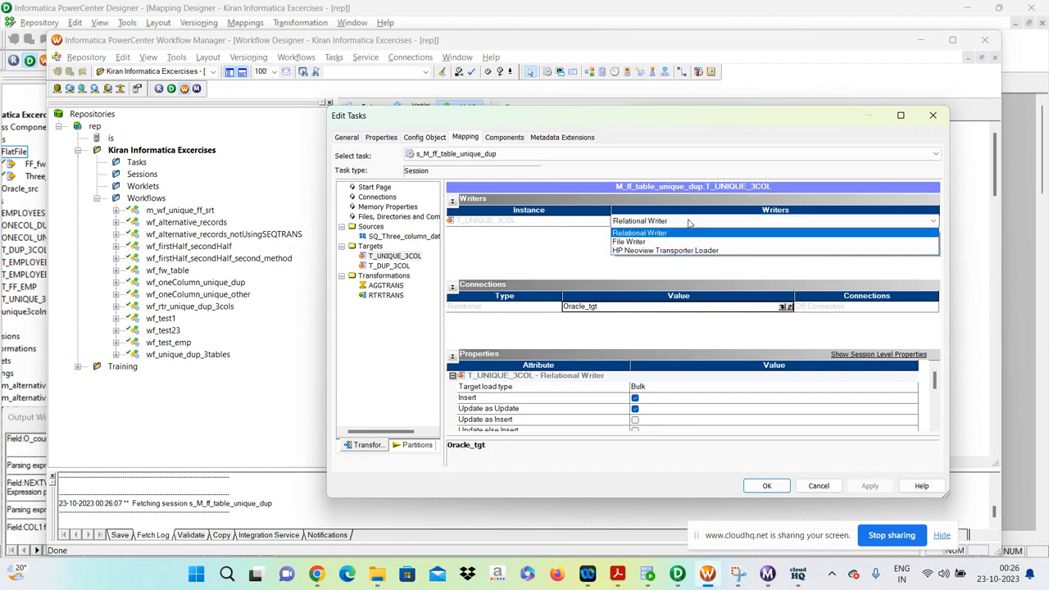
left_click(648, 234)
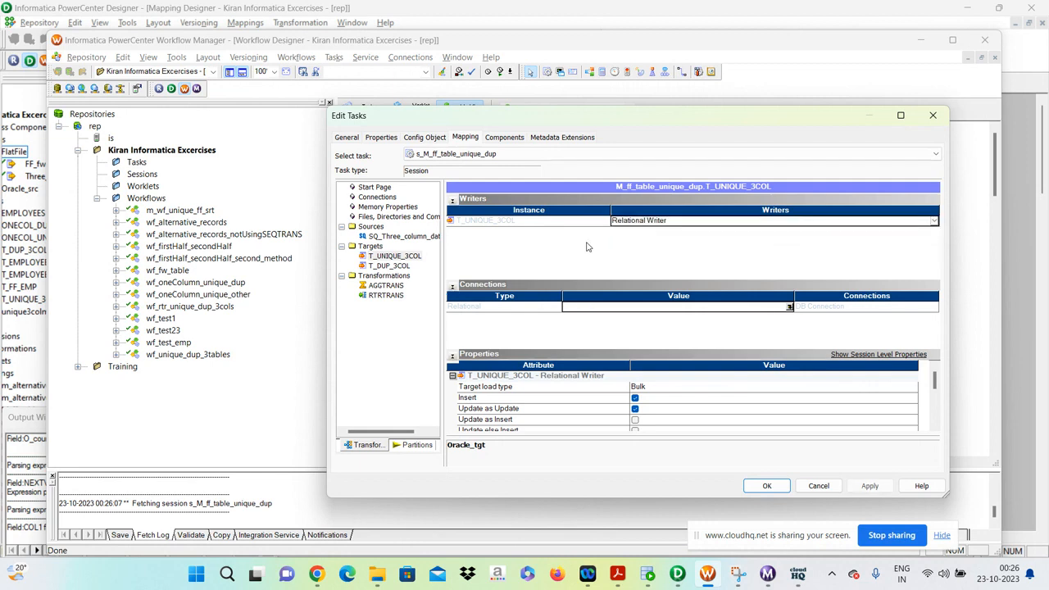
Compare the SQ_Three_column_data reader with the T_UNIQUE_3COL and T_DUP_3COL writers, and review the T_DUP_3COL properties.
left_click(402, 236)
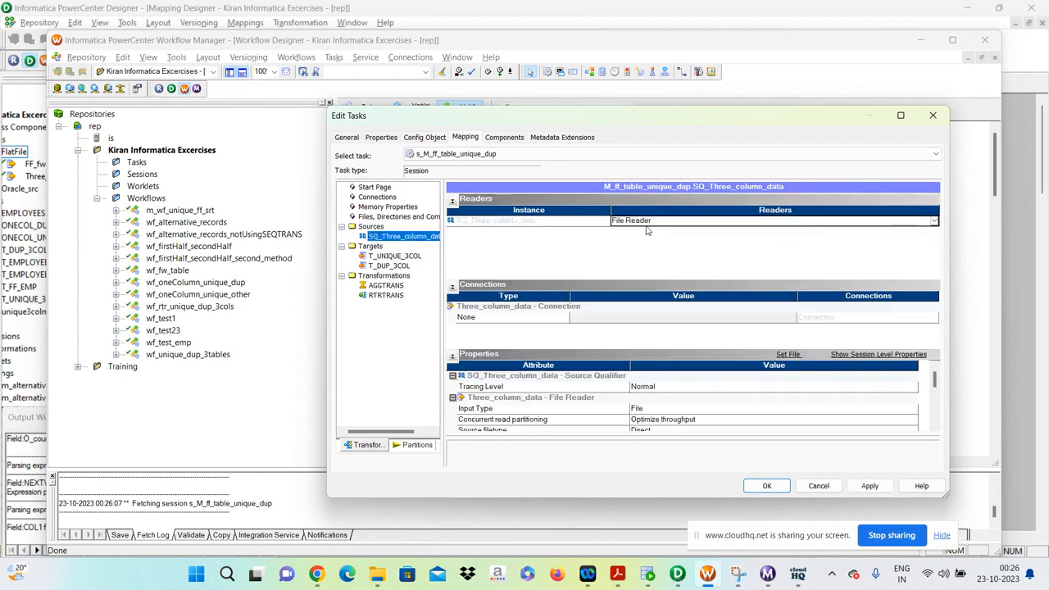
left_click(393, 256)
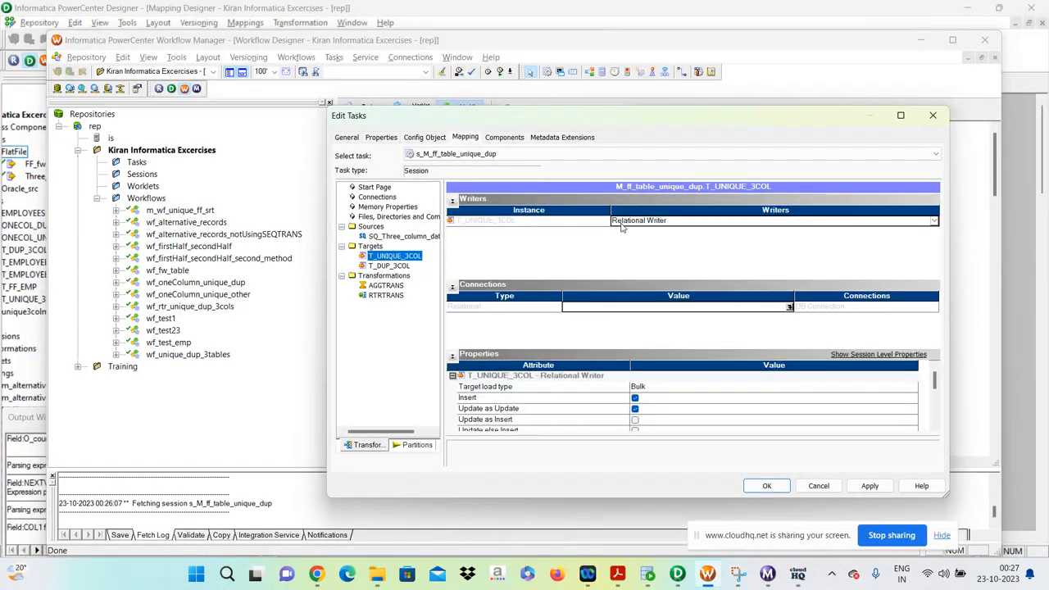
left_click(396, 266)
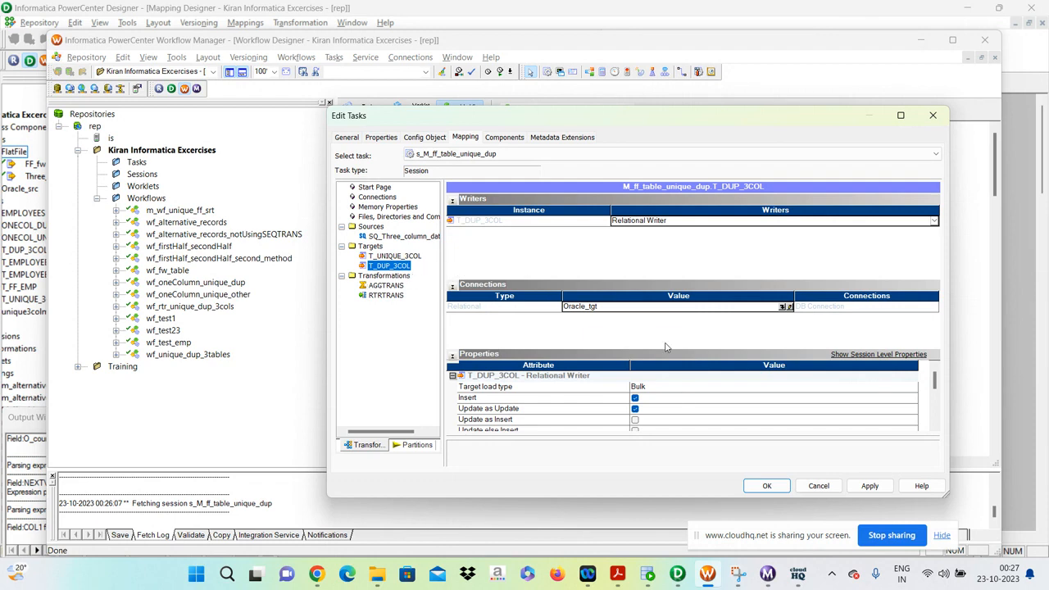
scroll(687, 399, "down", 2)
scroll(660, 400, "down", 3)
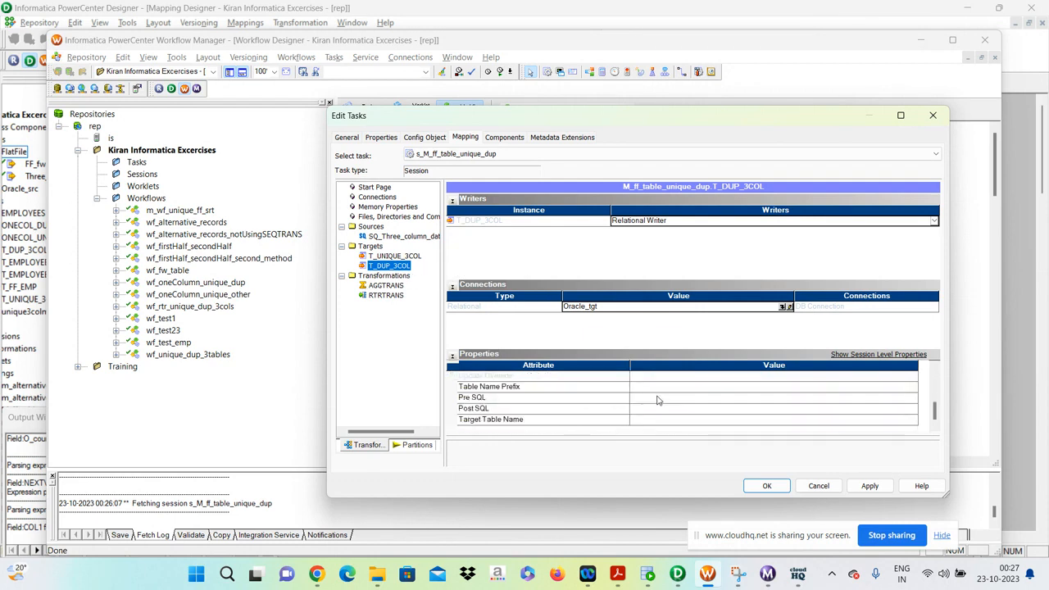
Apply the session settings, close the session and save the wf_unique_dup_3tables workflow.
left_click(875, 489)
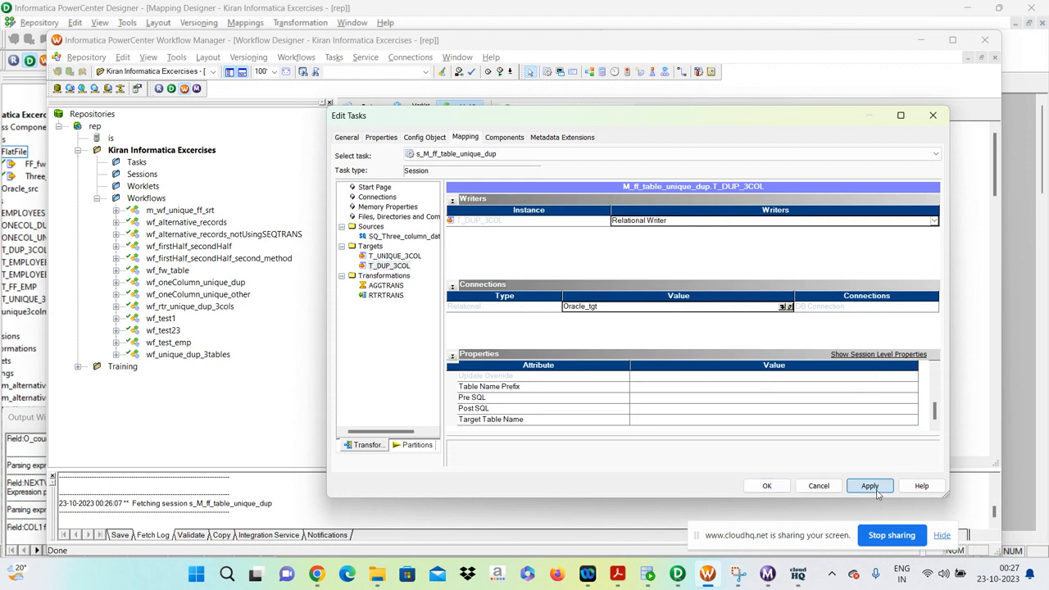
left_click(765, 487)
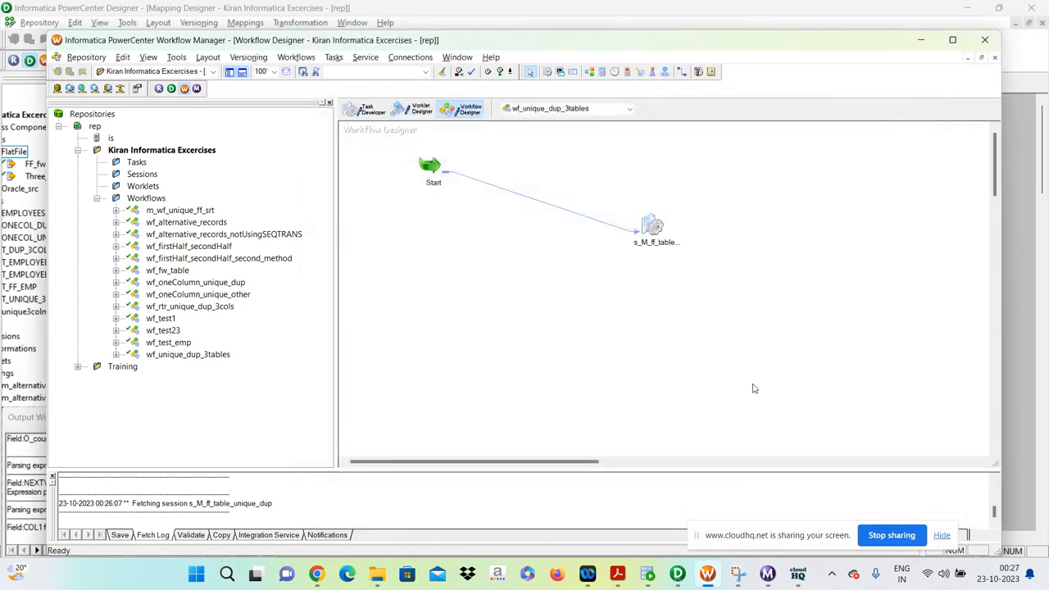
key("ctrl+s")
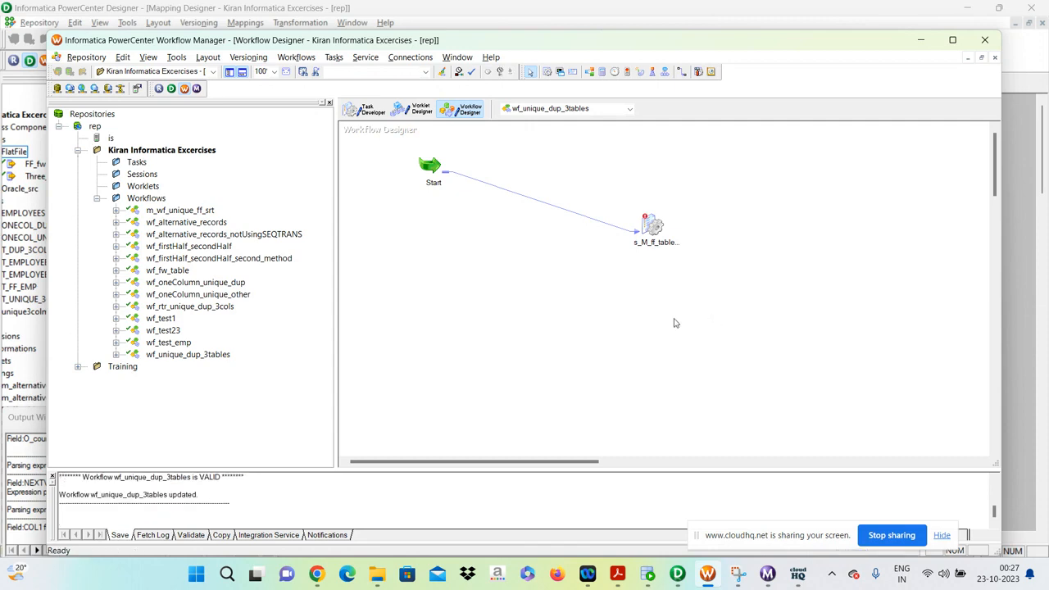
Save the mappings in PowerCenter Designer and try to save the workflow again in Workflow Manager.
left_click(680, 578)
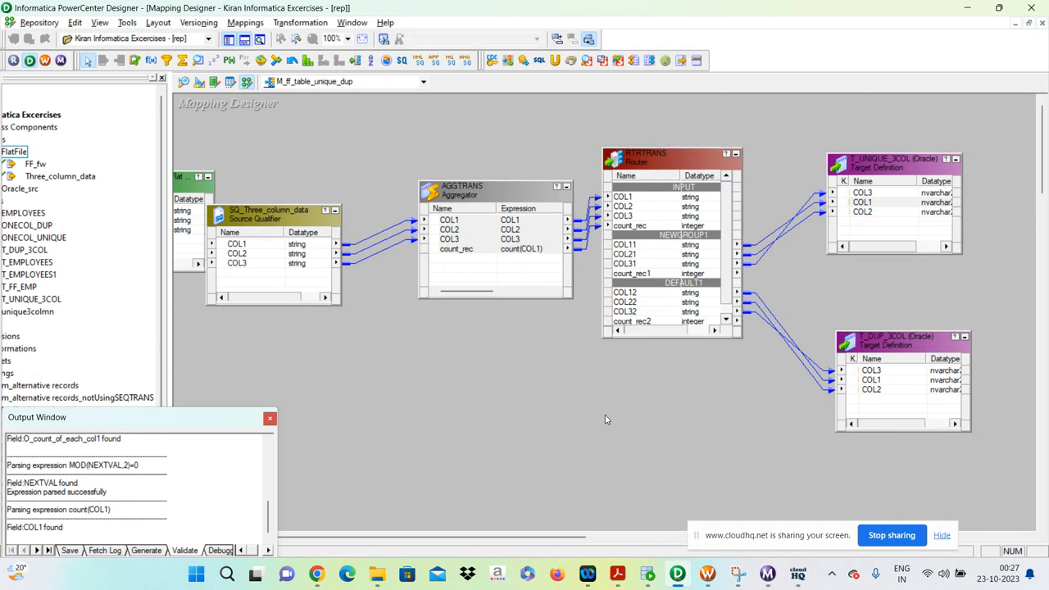
key("ctrl+s")
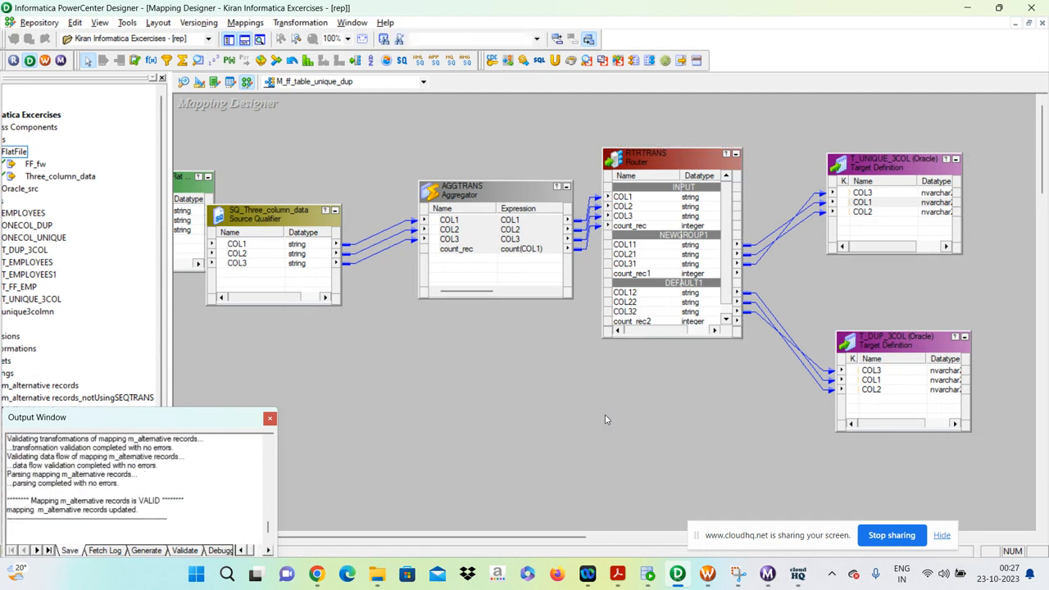
key("alt+Tab")
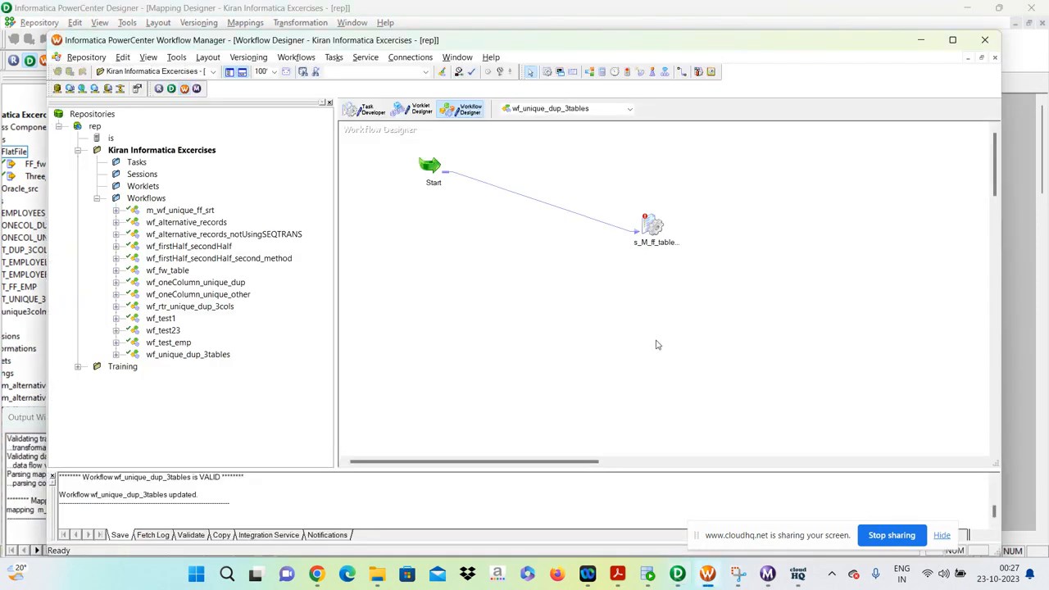
key("ctrl+s")
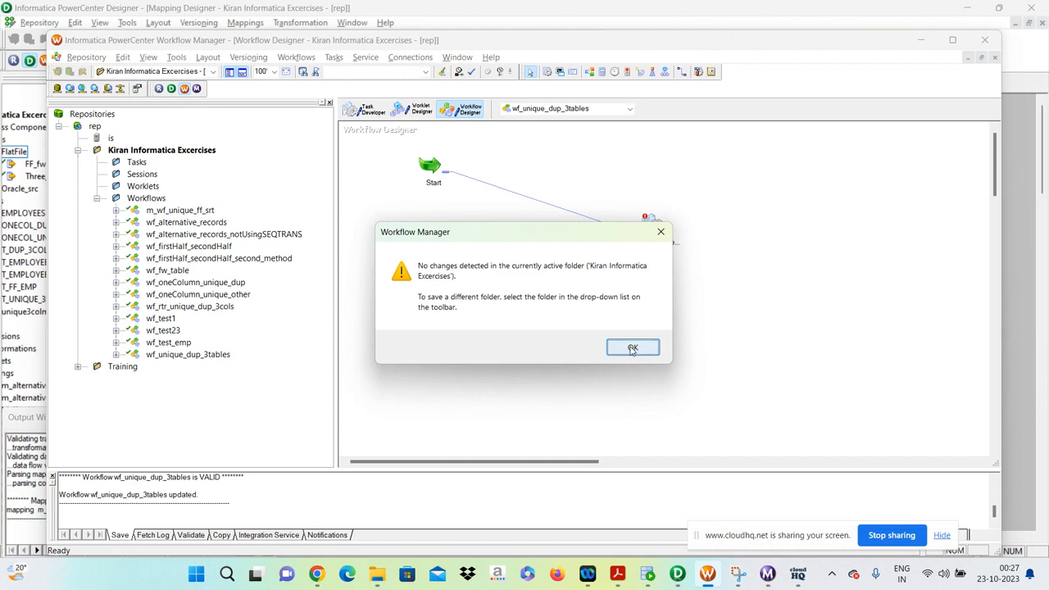
left_click(633, 349)
Start the wf_unique_dup_3tables workflow and switch to PowerCenter Workflow Monitor.
right_click(641, 321)
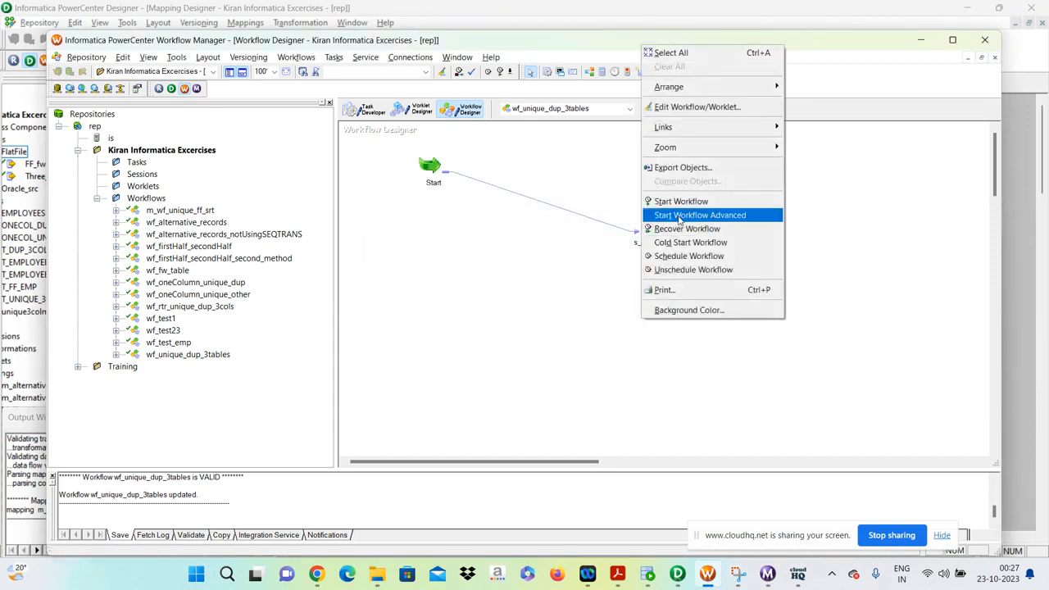
left_click(696, 201)
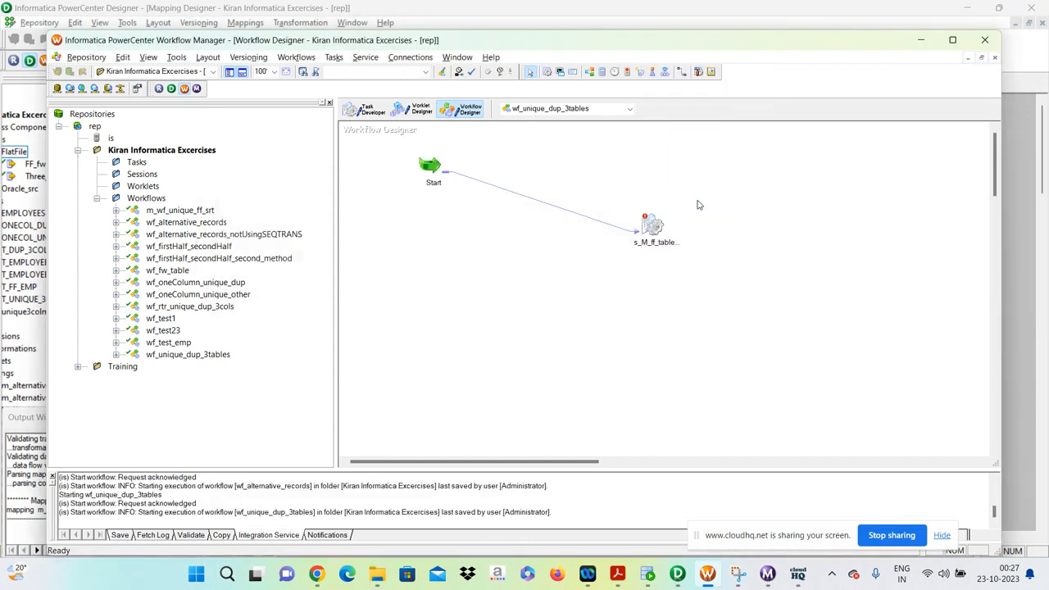
left_click(708, 575)
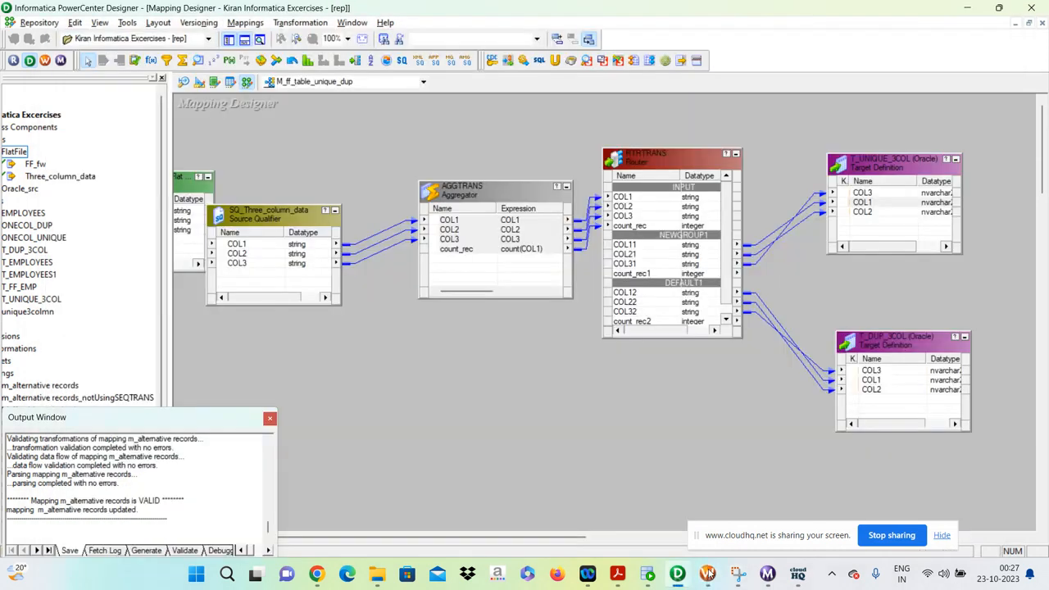
left_click(770, 577)
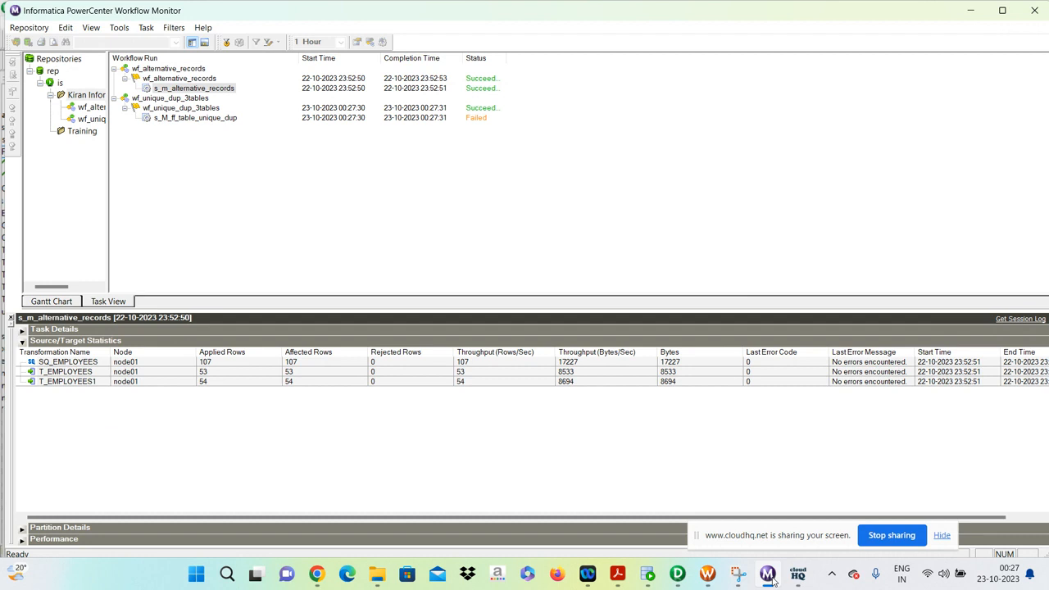
Examine the task details and status message of the s_M_ff_table_unique_dup session run.
left_click(168, 119)
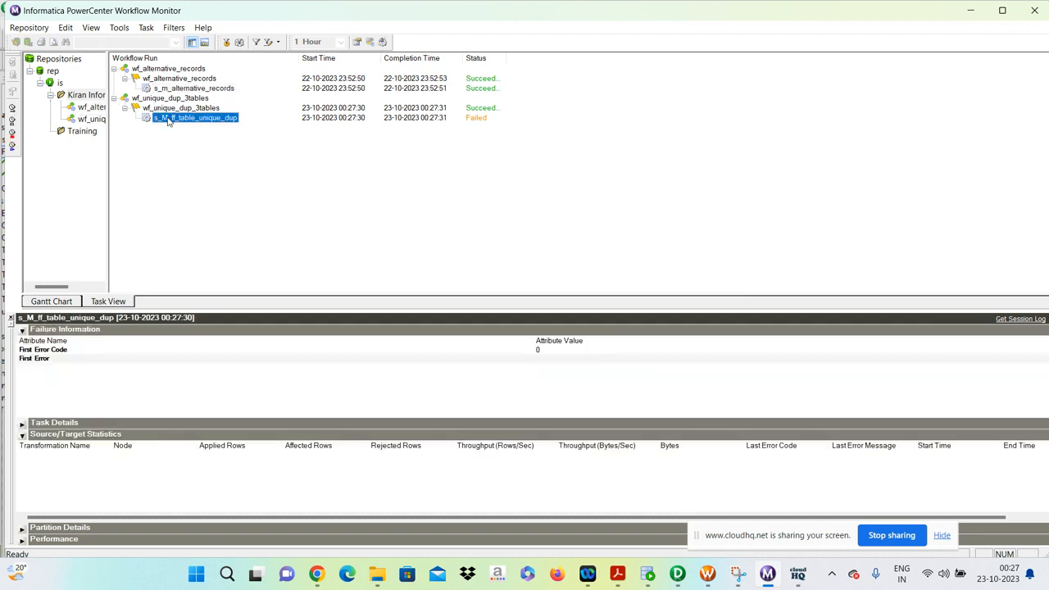
left_click(22, 329)
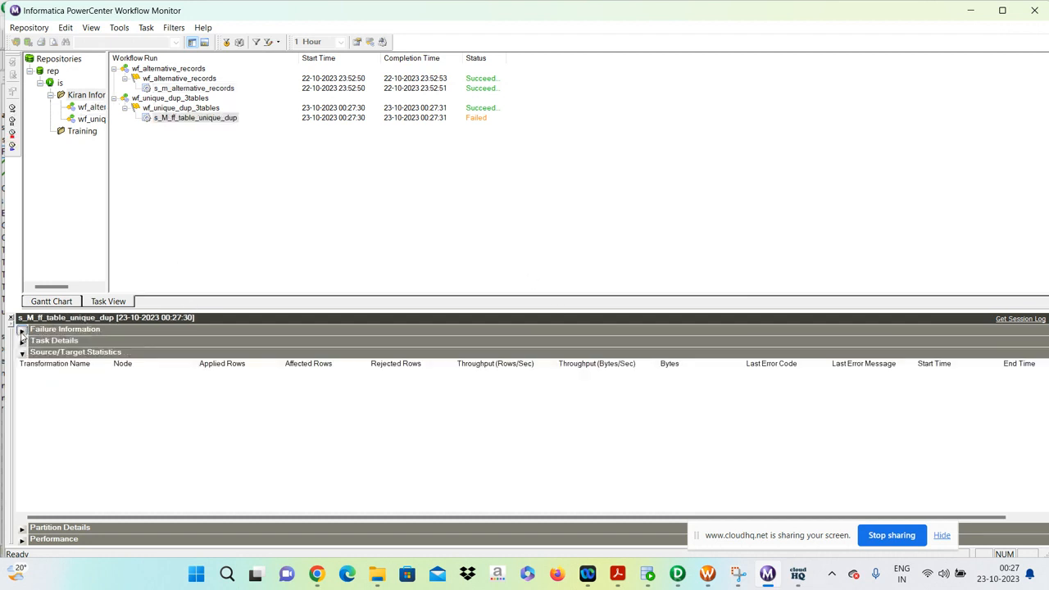
left_click(22, 341)
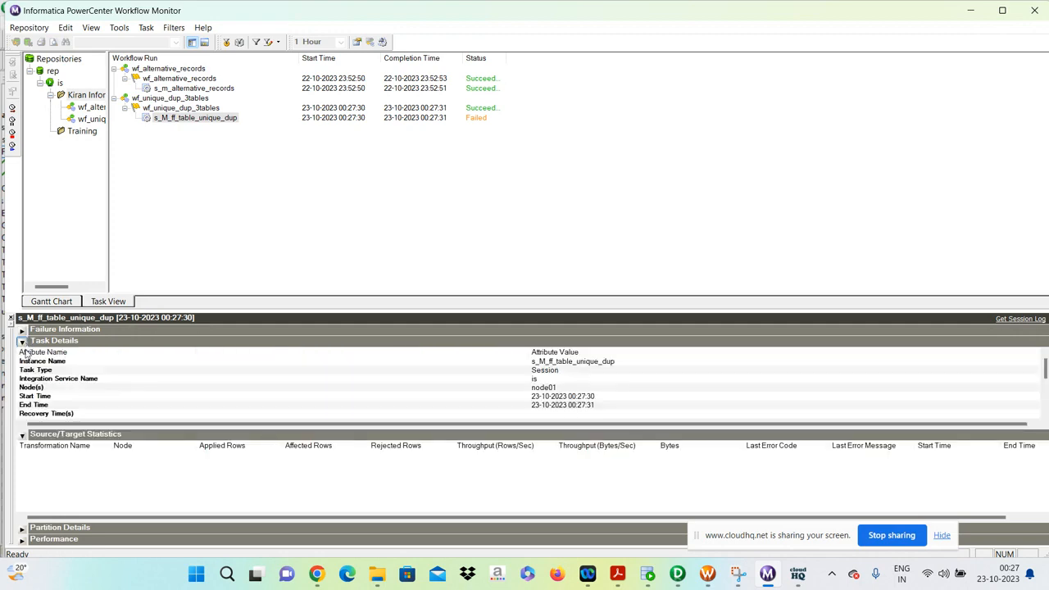
left_click(22, 434)
left_click(27, 440)
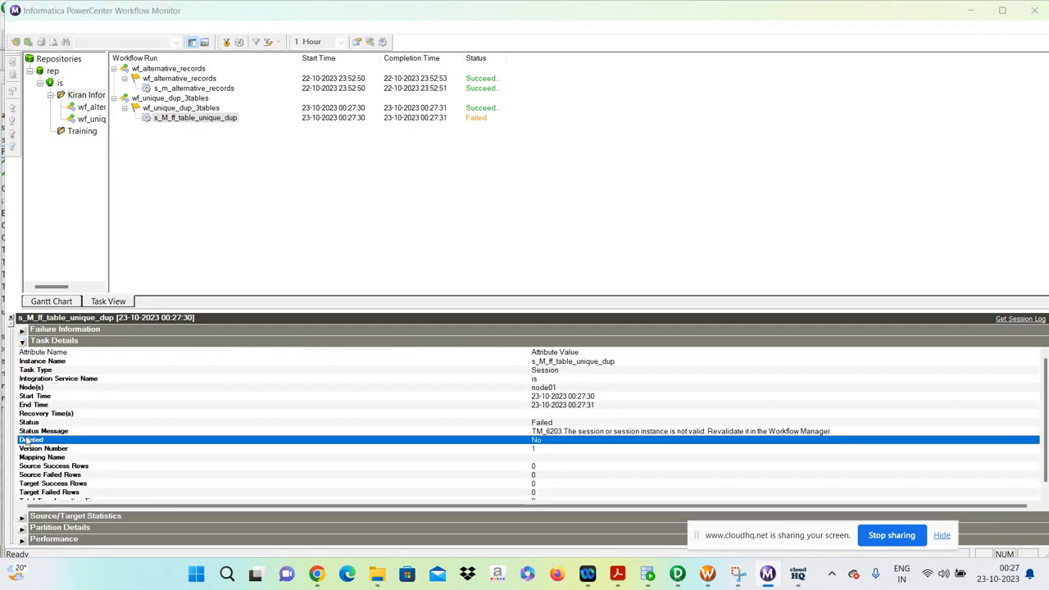
Switch to PowerCenter Designer to close its Output Window and return to Workflow Manager.
key("alt+Tab")
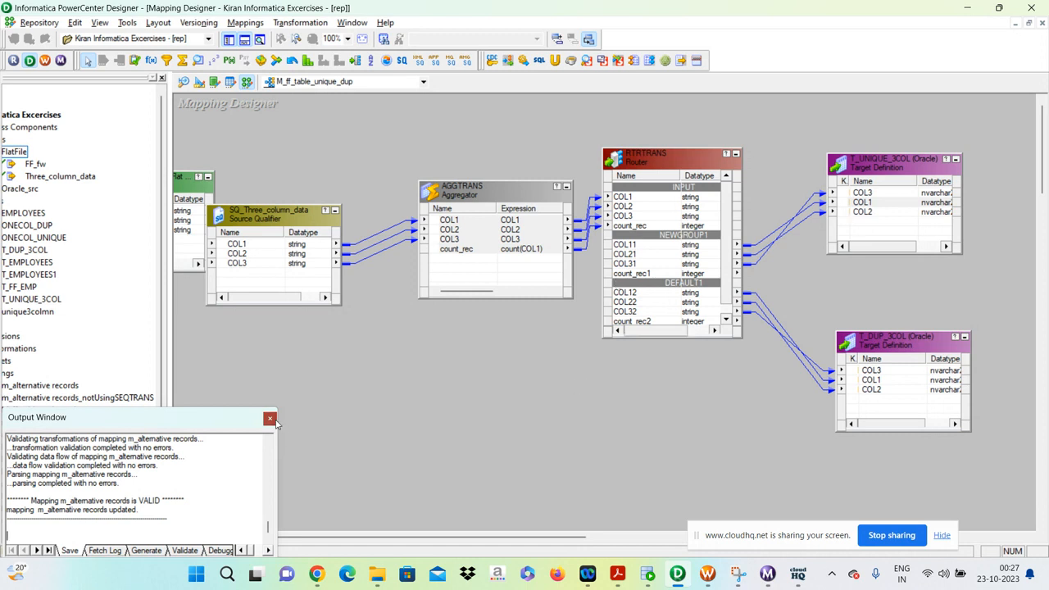
left_click(270, 418)
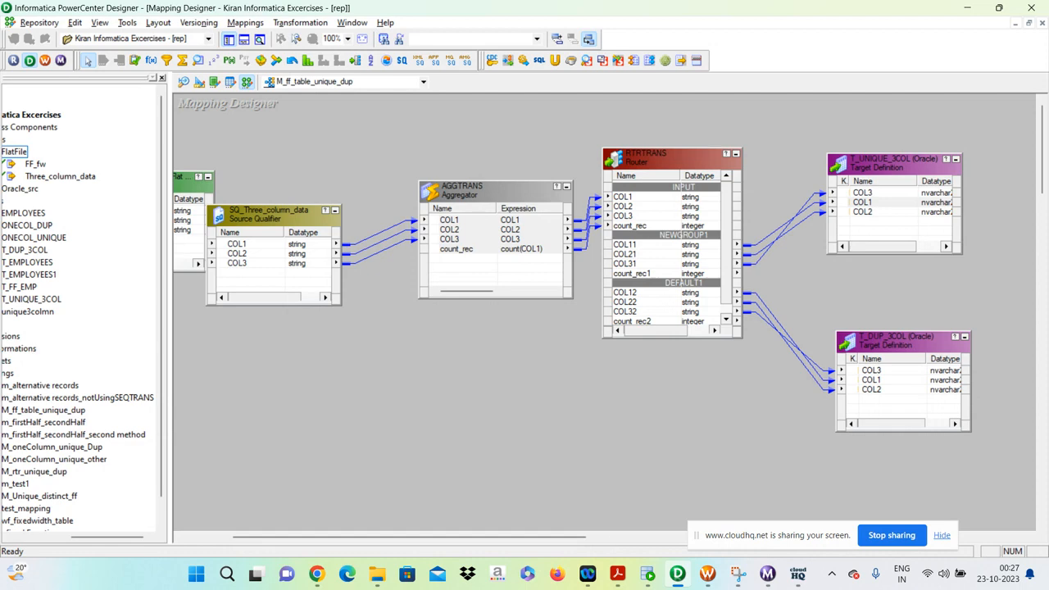
left_click(706, 576)
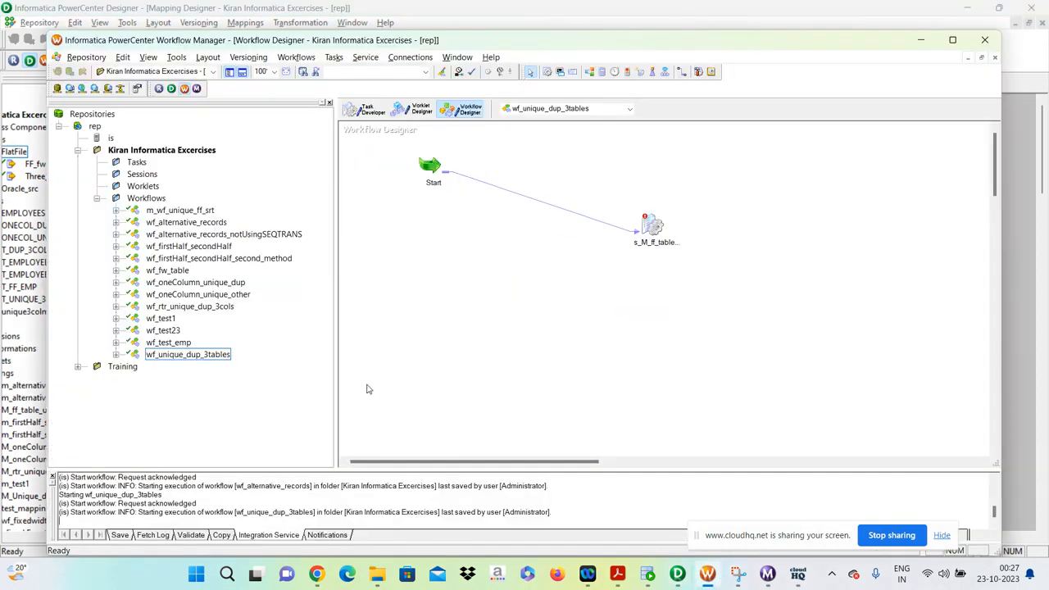
Review the Integration Service messages logged for the wf_unique_dup_3tables workflow.
left_click(194, 358)
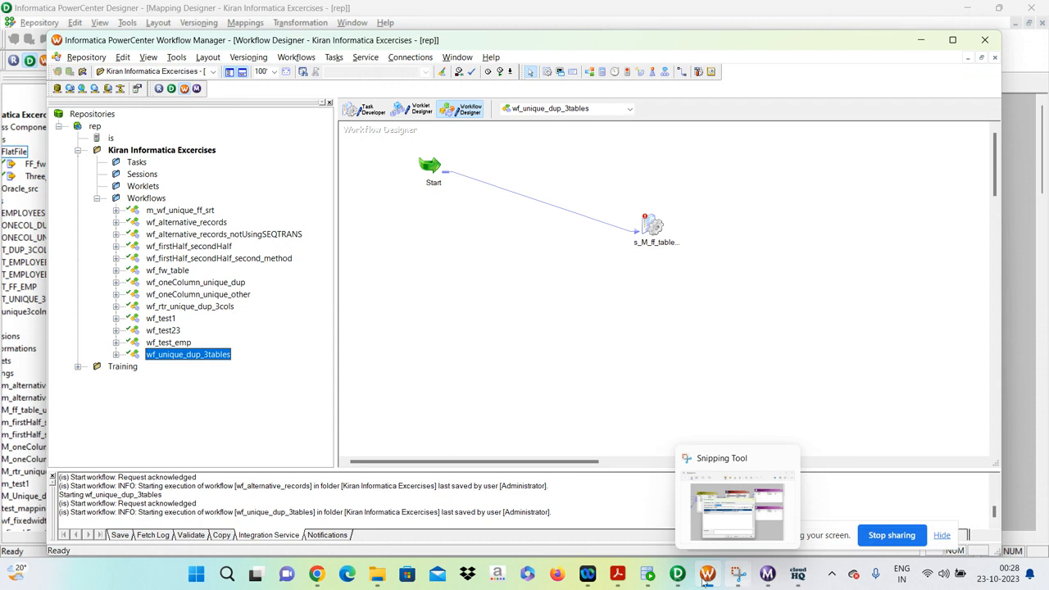
mouse_move(700, 580)
left_click(684, 339)
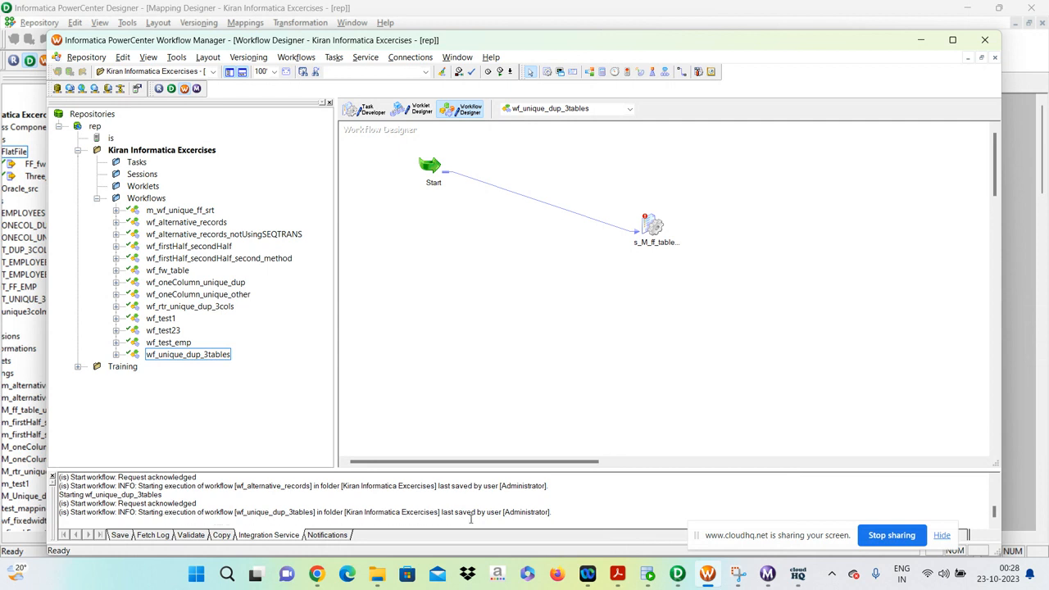
scroll(471, 519, "up", 1)
scroll(471, 518, "down", 1)
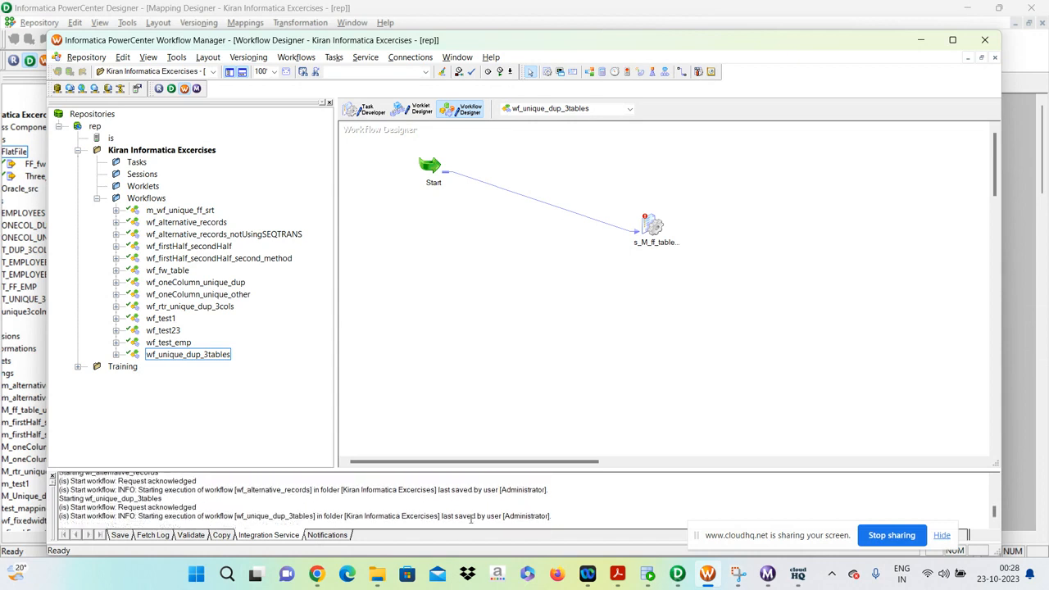
scroll(472, 518, "up", 1)
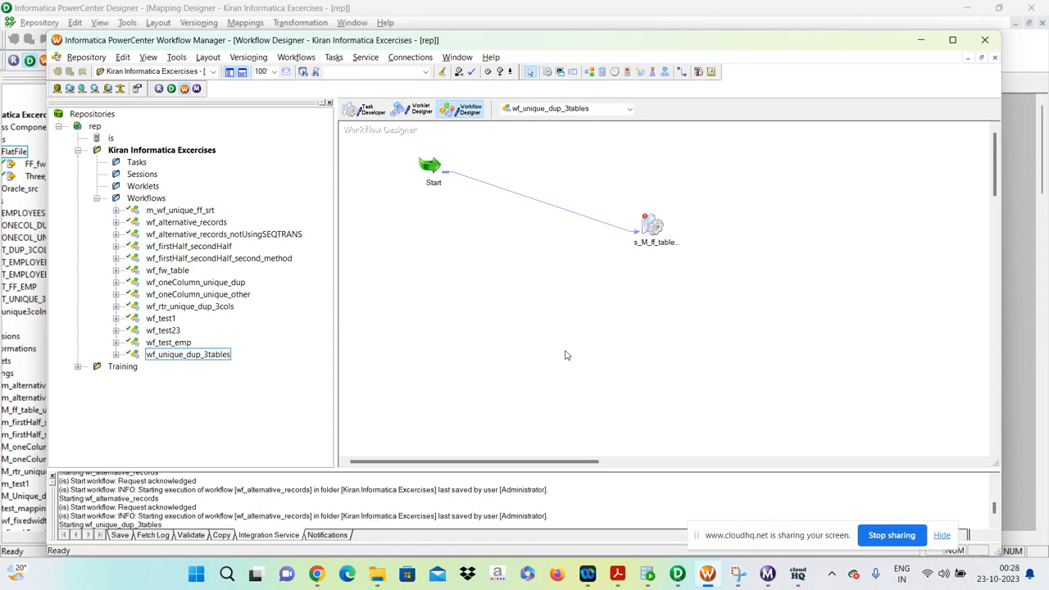
Try to save the workflow and check the SQ_Three_column_data source settings in the s_M_ff_table_unique_dup session.
key("ctrl+s")
left_click(655, 343)
double_click(650, 221)
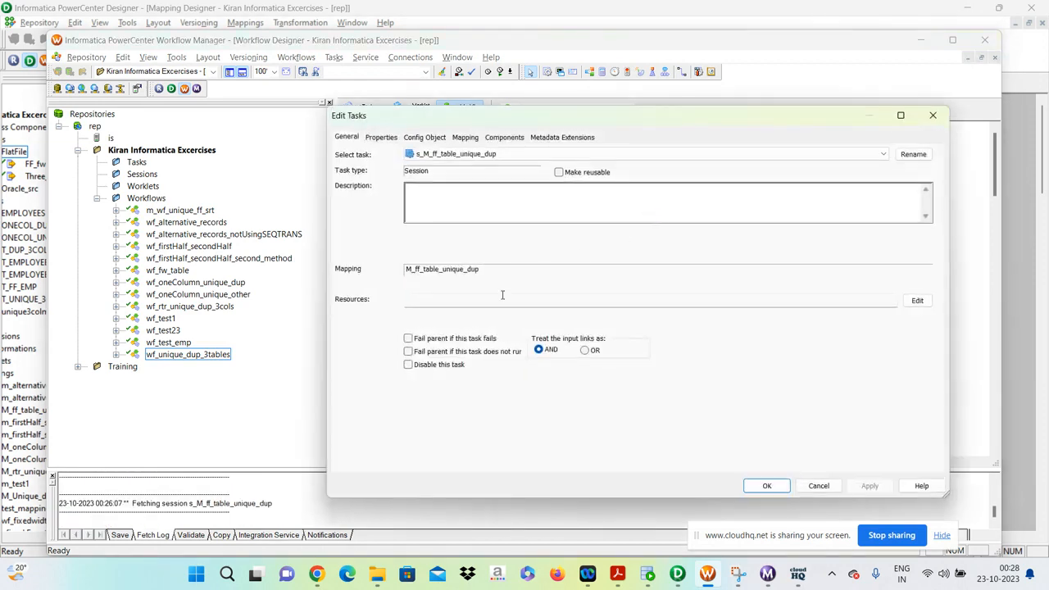
left_click(510, 138)
left_click(465, 137)
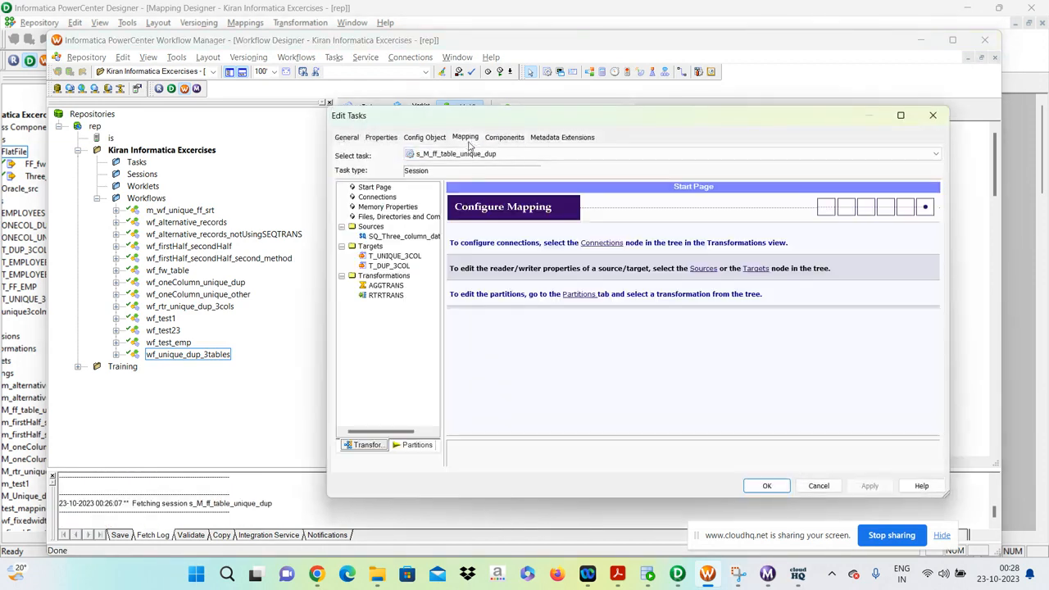
left_click(397, 237)
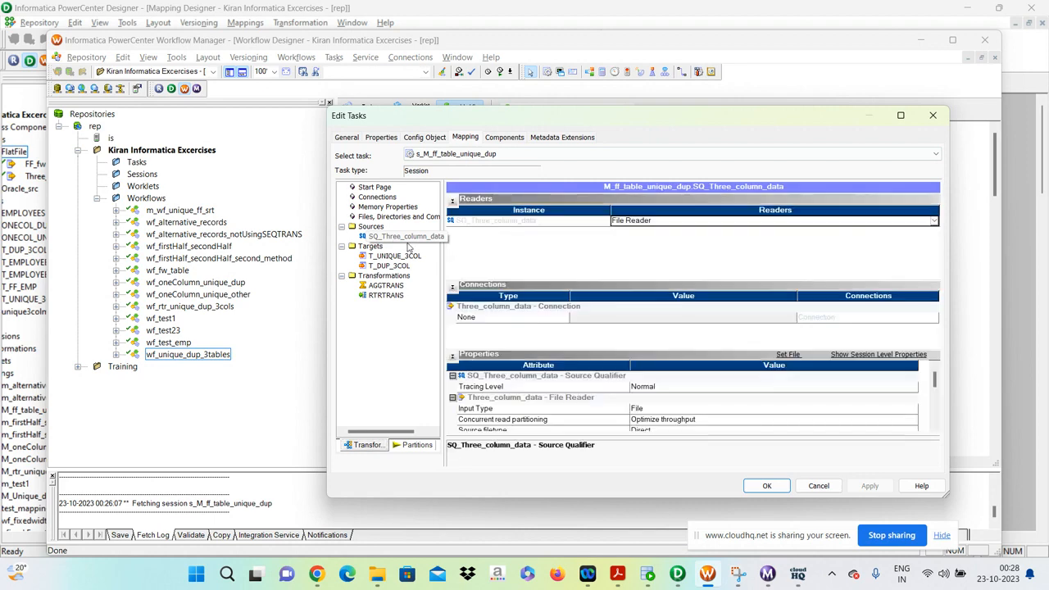
scroll(714, 392, "down", 5)
scroll(715, 392, "up", 1)
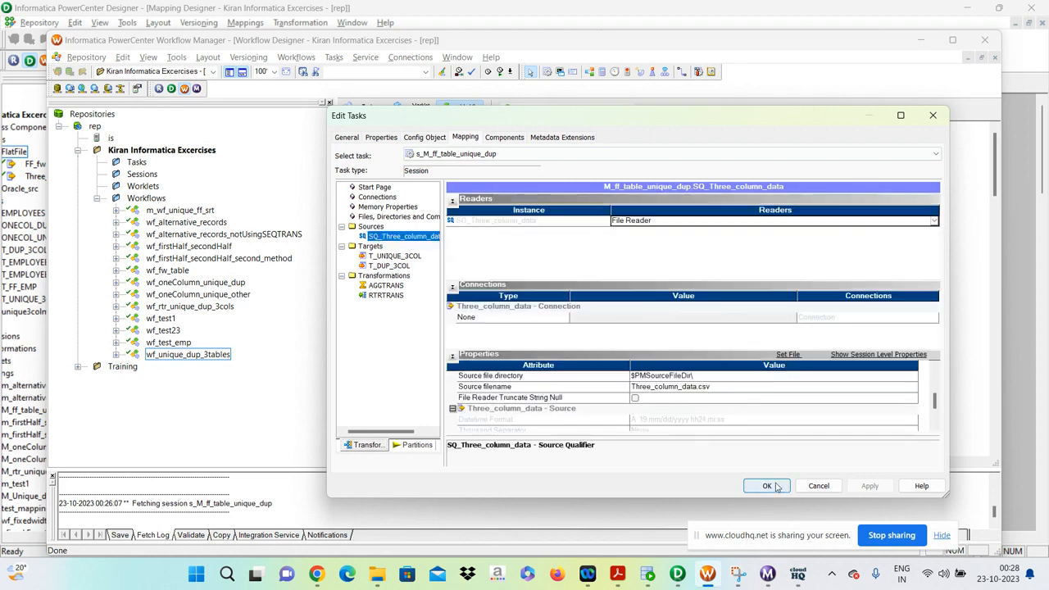
left_click(767, 486)
Check the connection and writer settings of the T_UNIQUE_3COL and T_DUP_3COL targets in the s_M_ff_table_unique_dup session.
double_click(650, 228)
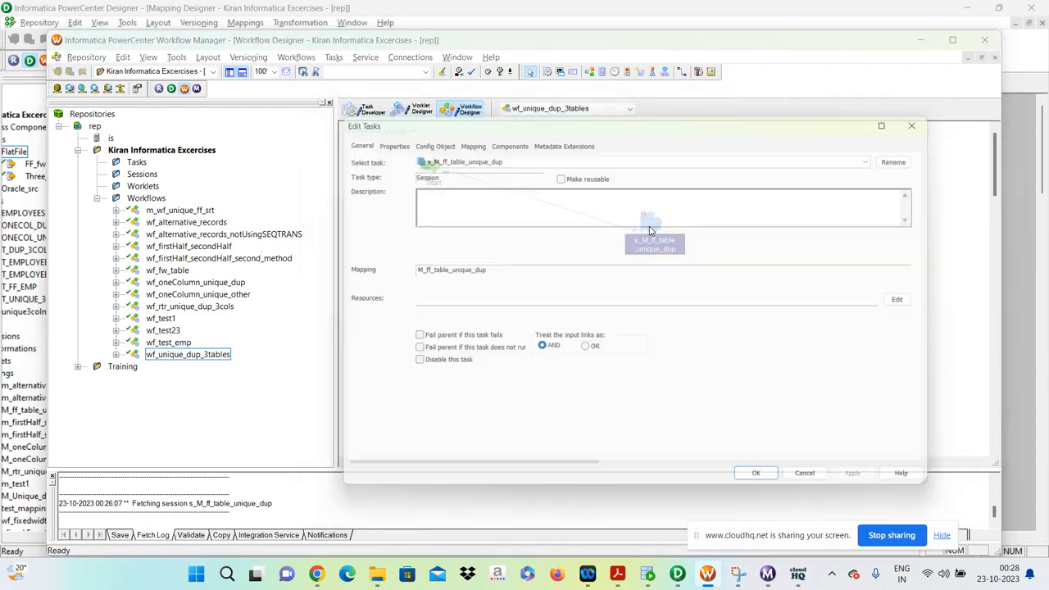
left_click(463, 145)
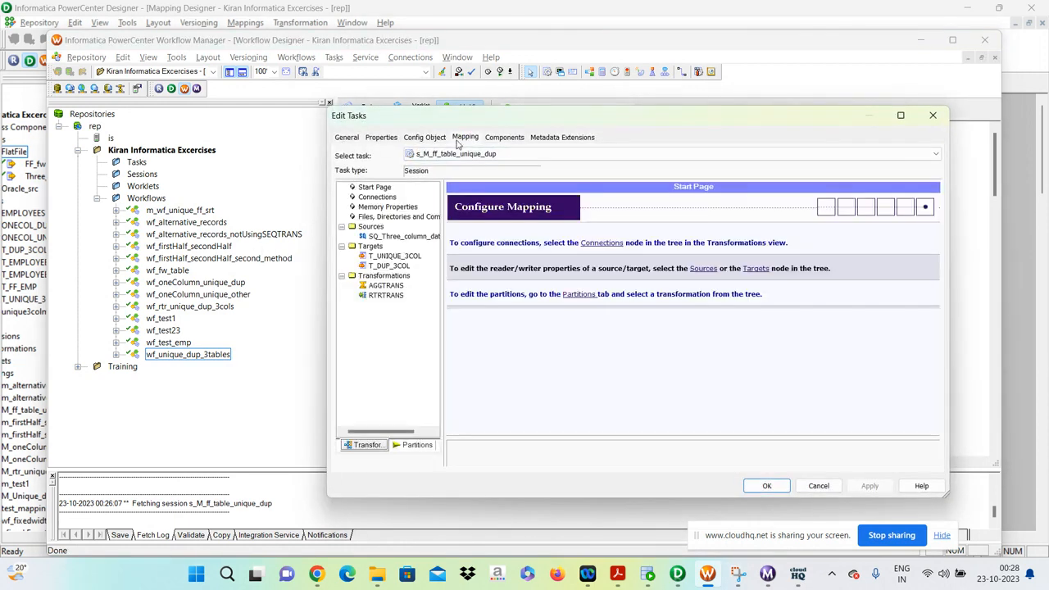
left_click(394, 256)
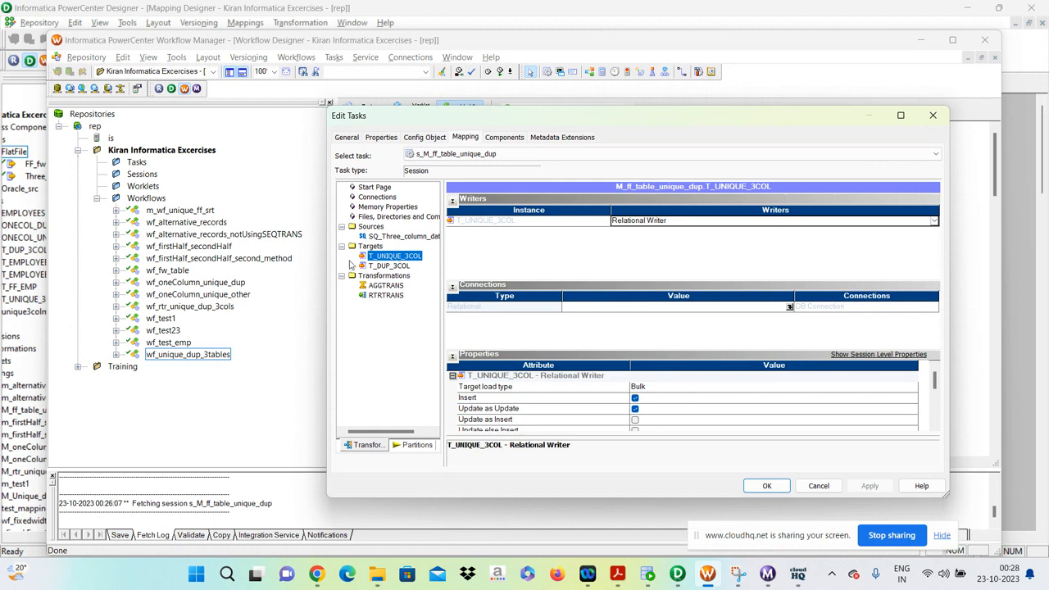
left_click(387, 266)
scroll(681, 378, "down", 3)
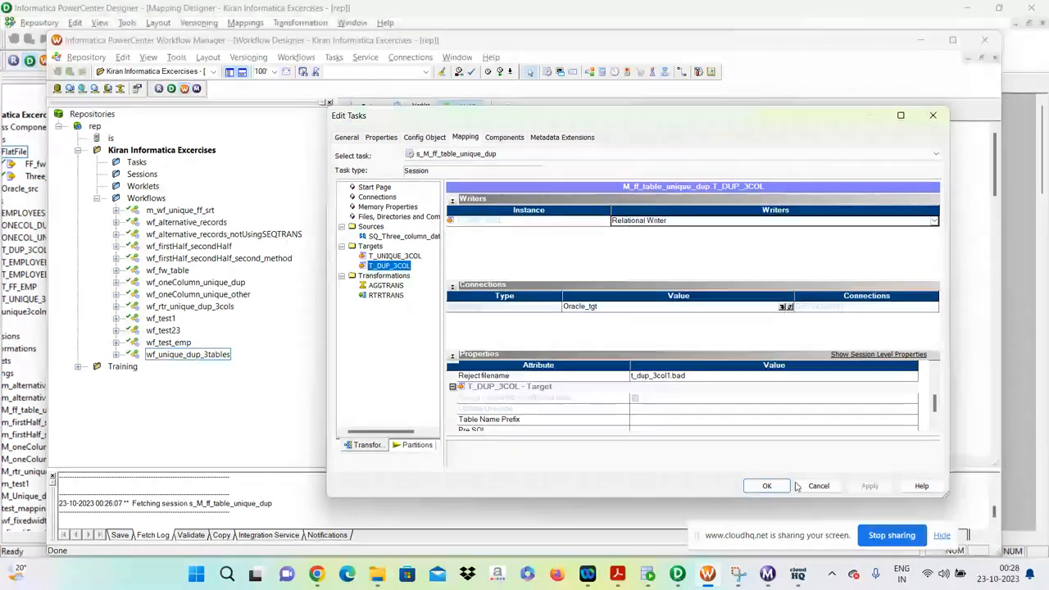
left_click(766, 485)
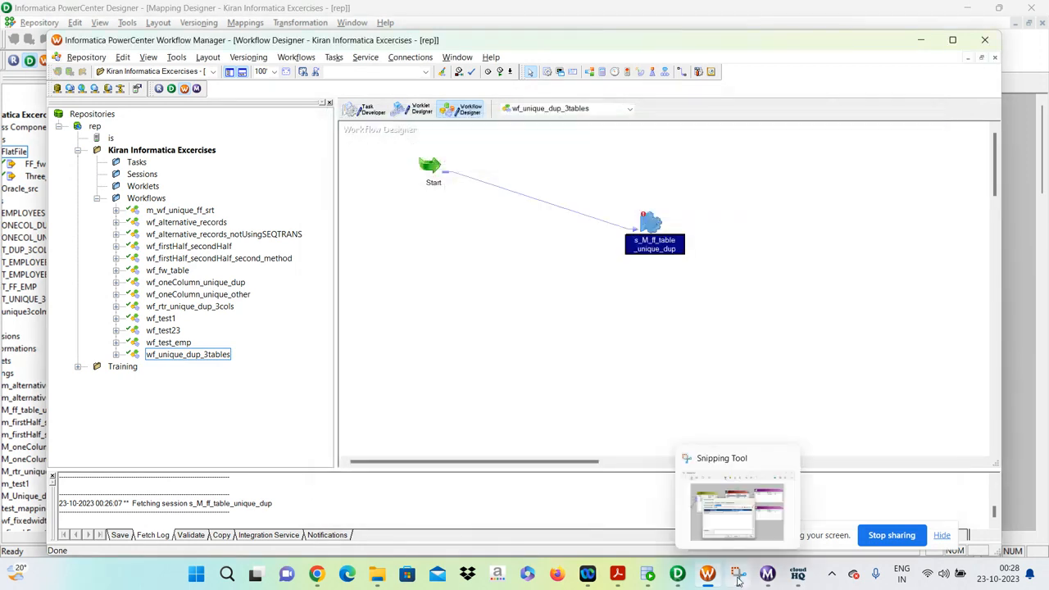
left_click(833, 575)
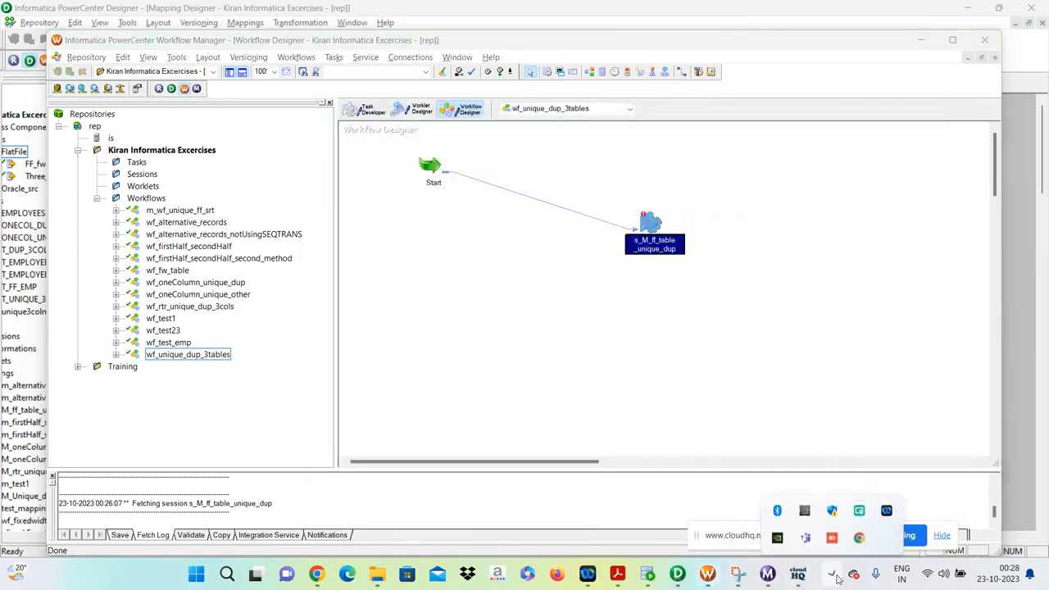
left_click(799, 575)
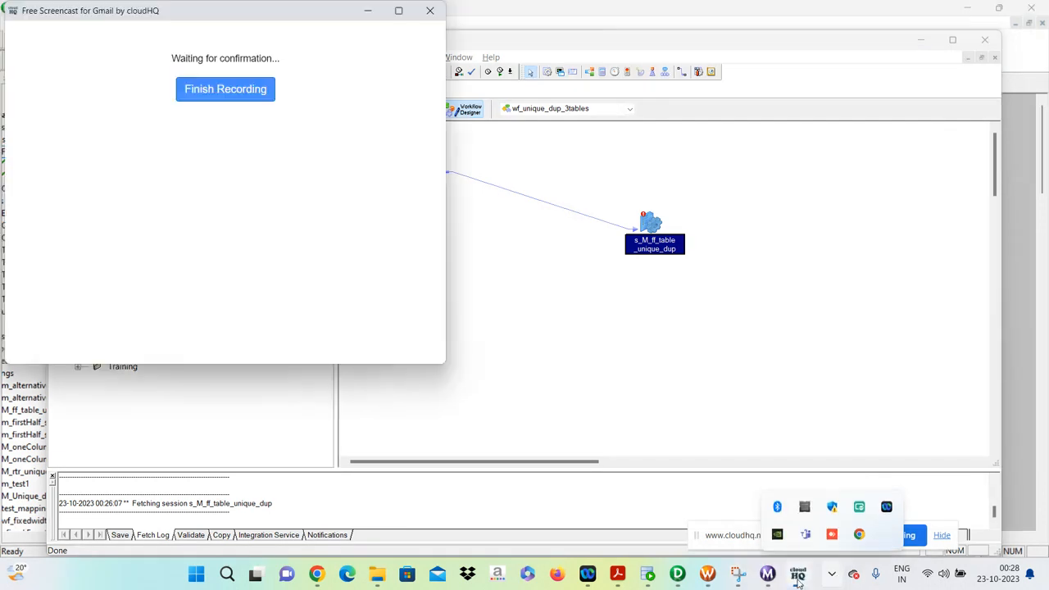
left_click(686, 415)
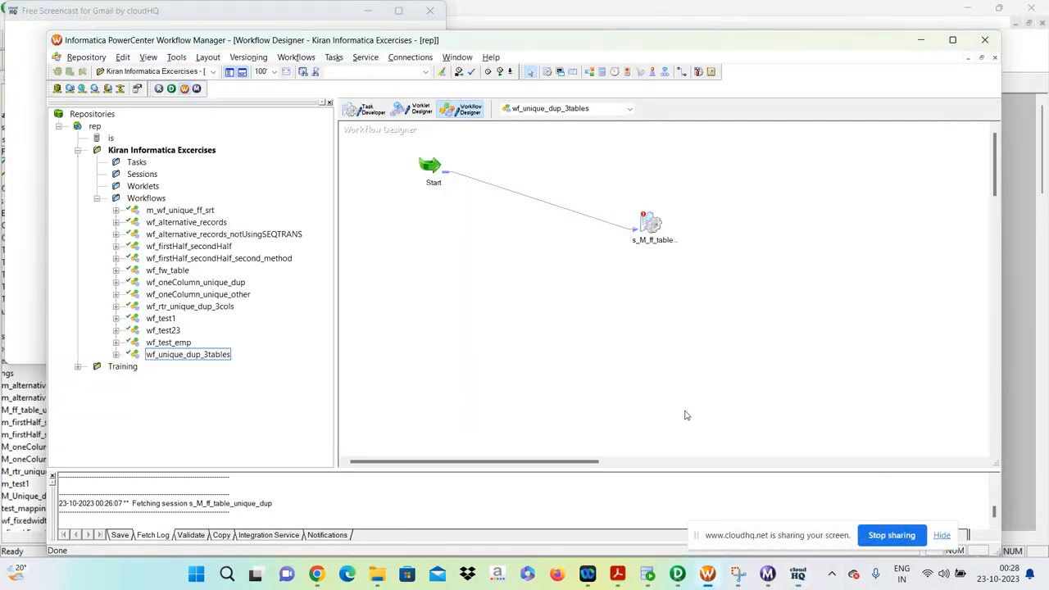
left_click(707, 578)
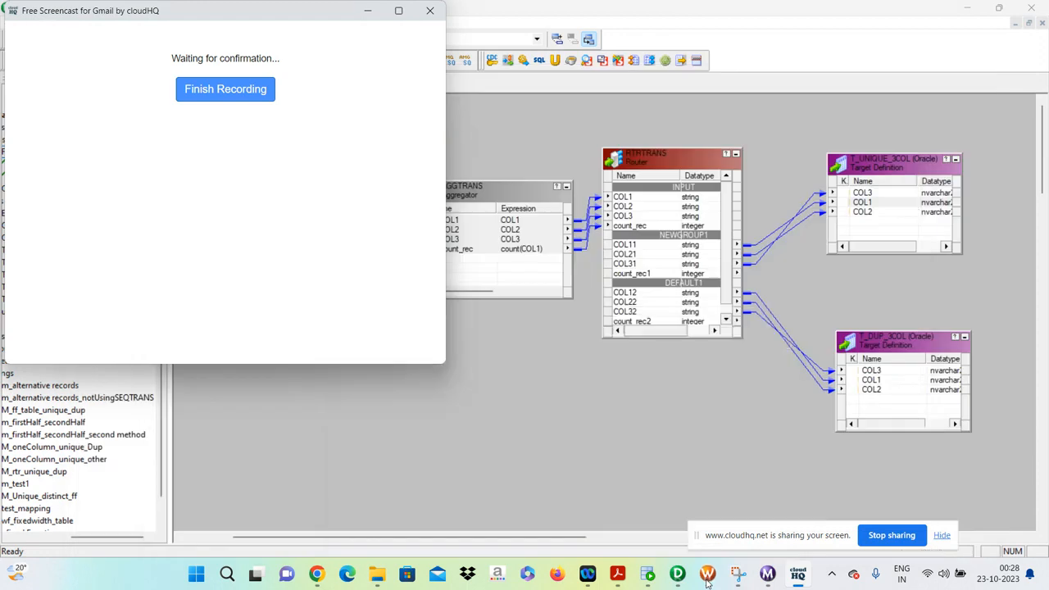
left_click(707, 578)
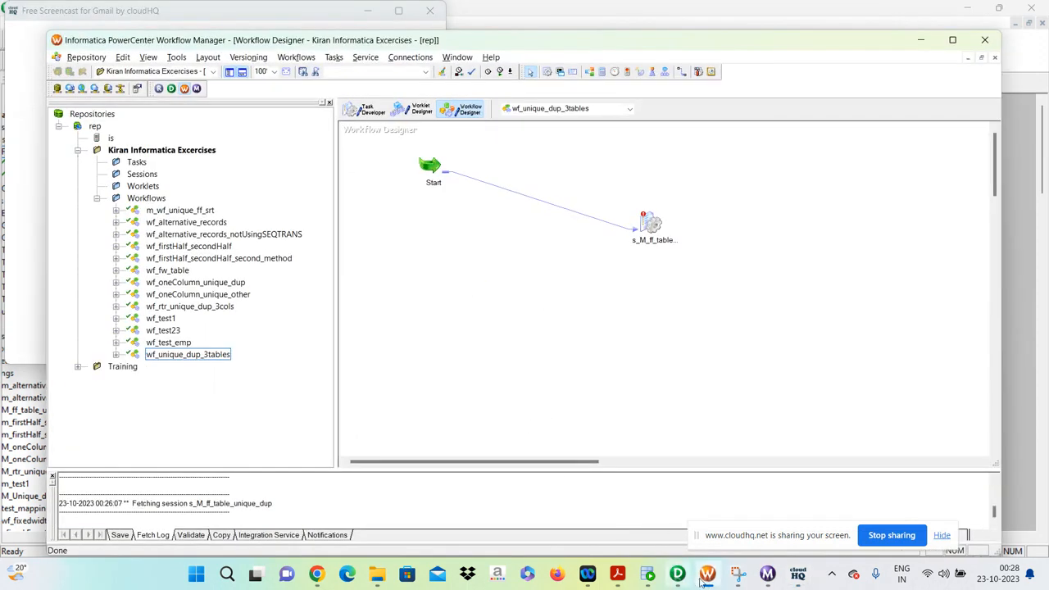
mouse_move(713, 584)
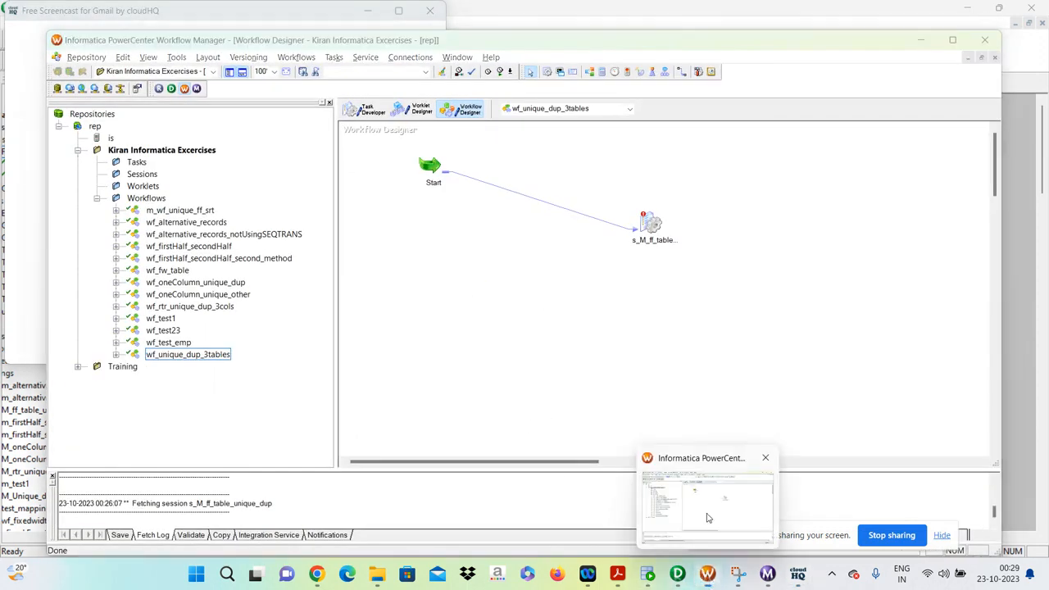
Switch to PowerCenter Workflow Monitor, try to get the session log of s_M_ff_table_unique_dup, and close the monitor.
left_click(767, 575)
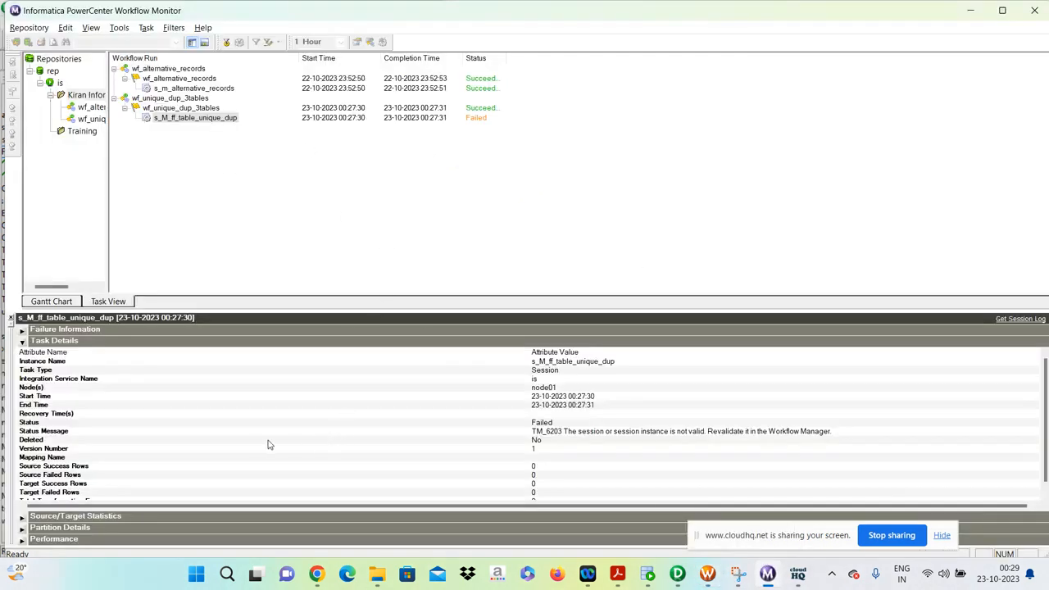
right_click(211, 121)
left_click(292, 269)
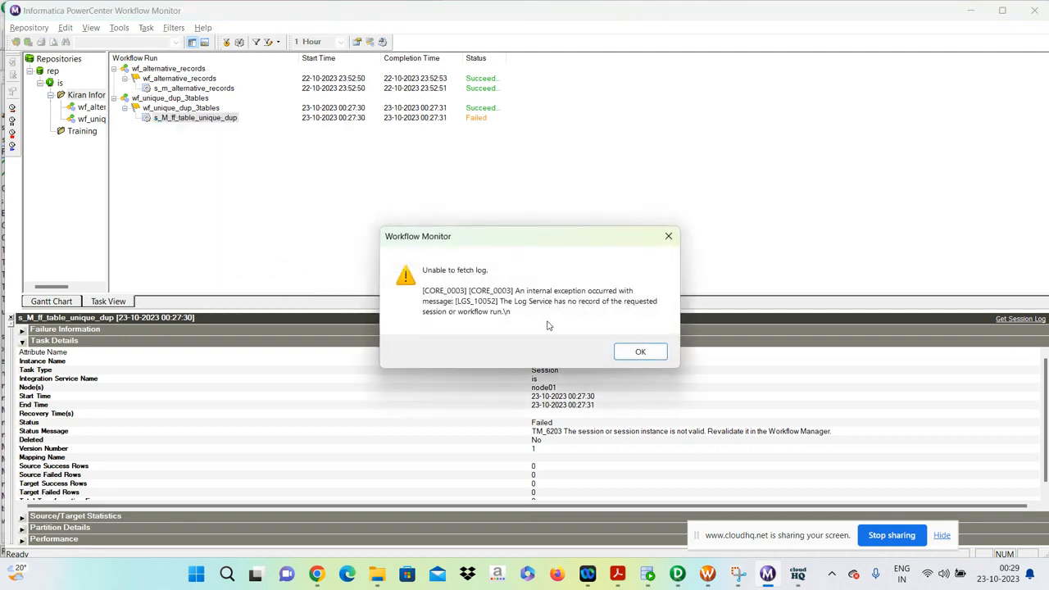
left_click(640, 352)
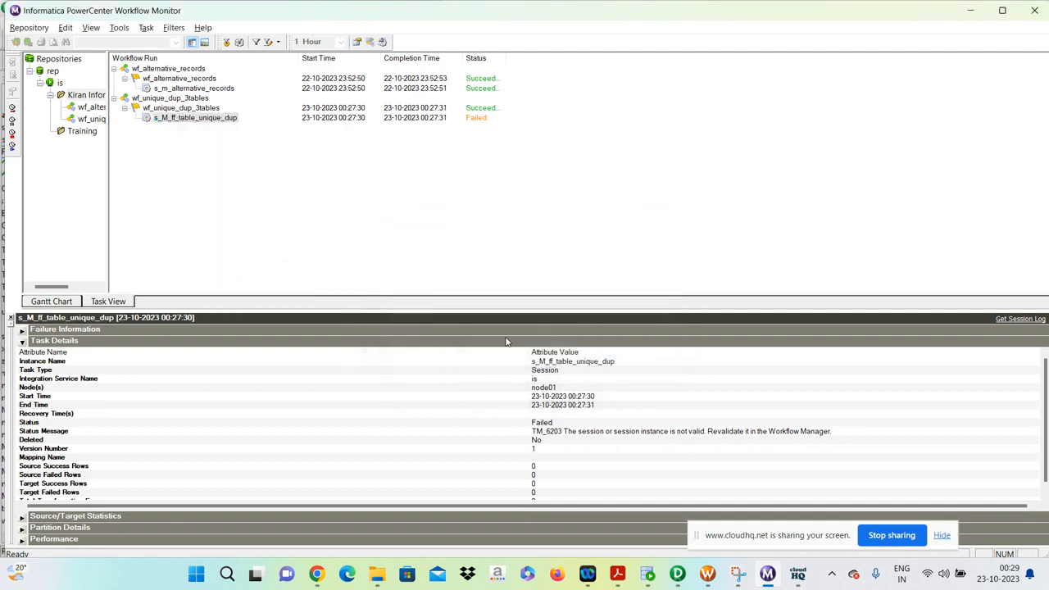
left_click(1023, 19)
Try to save the current workflow and open wf_rtr_unique_dup_3cols in the Workflow Designer.
key("ctrl+s")
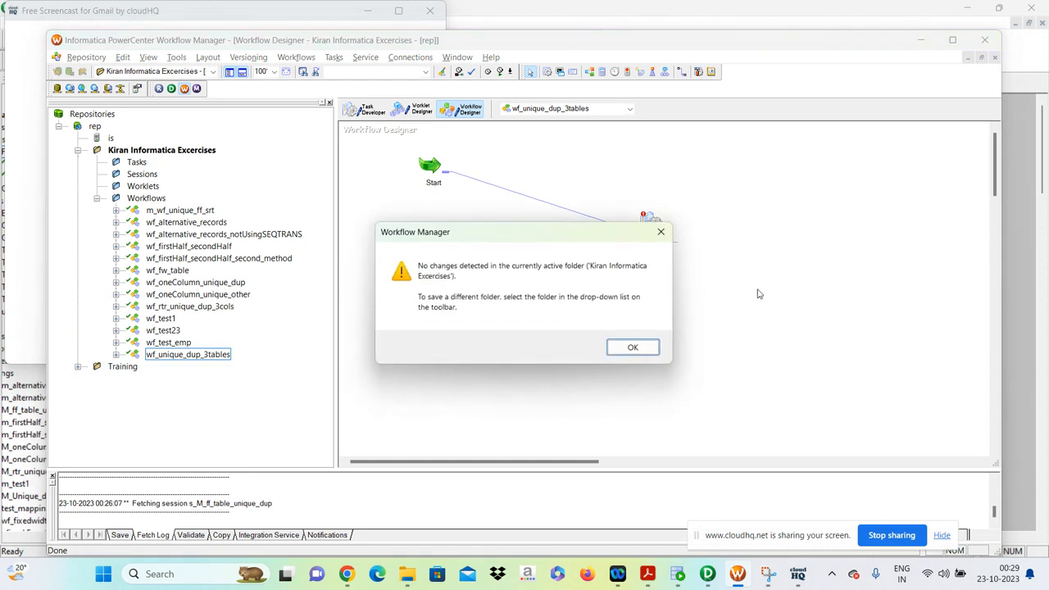
left_click(613, 345)
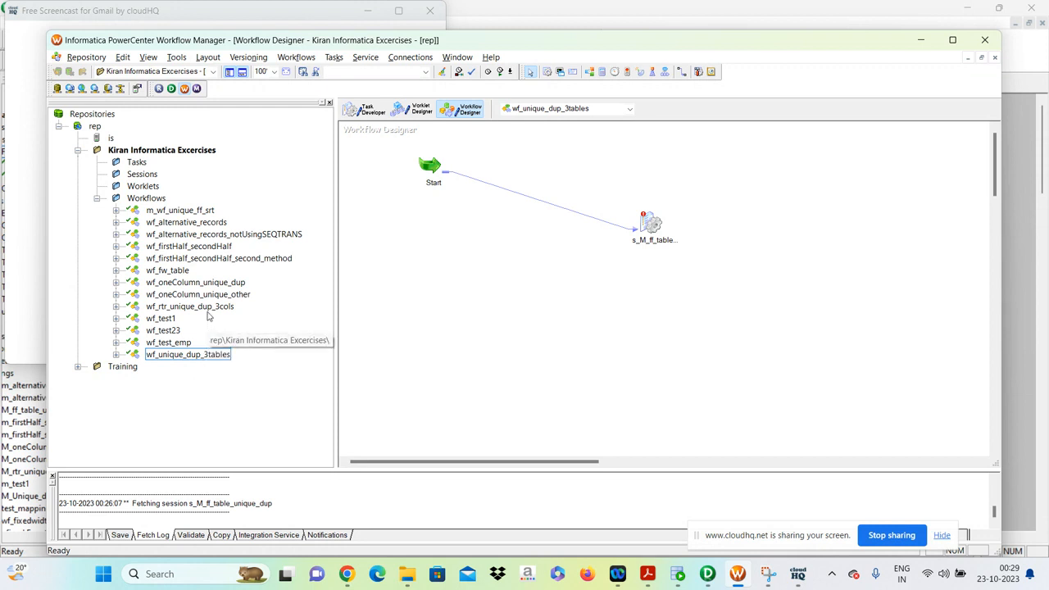
left_click(211, 308)
left_click_drag(211, 308, 578, 287)
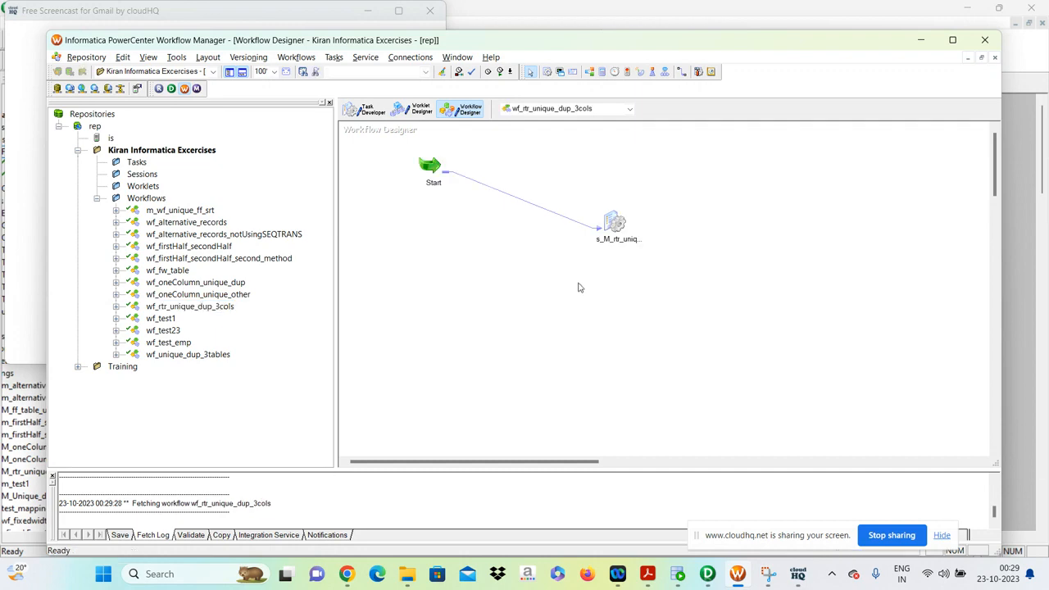
Check the SQ_Three_column_data source and the T_DUP_3COL and T_UNIQUE_3COL target settings in the s_M_rtr_unique_dup session.
left_click(611, 214)
double_click(611, 215)
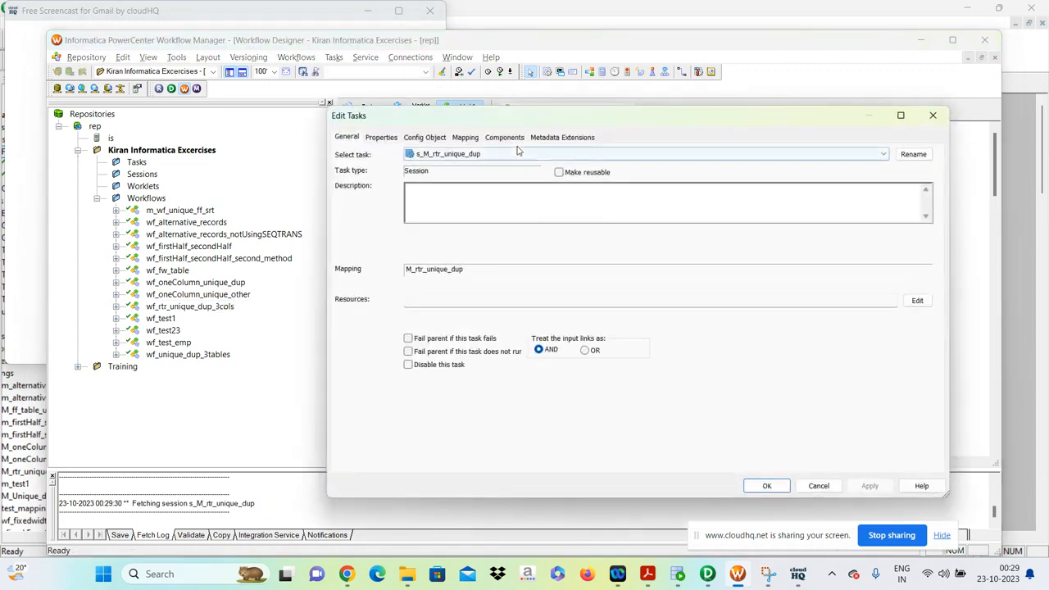
left_click(463, 139)
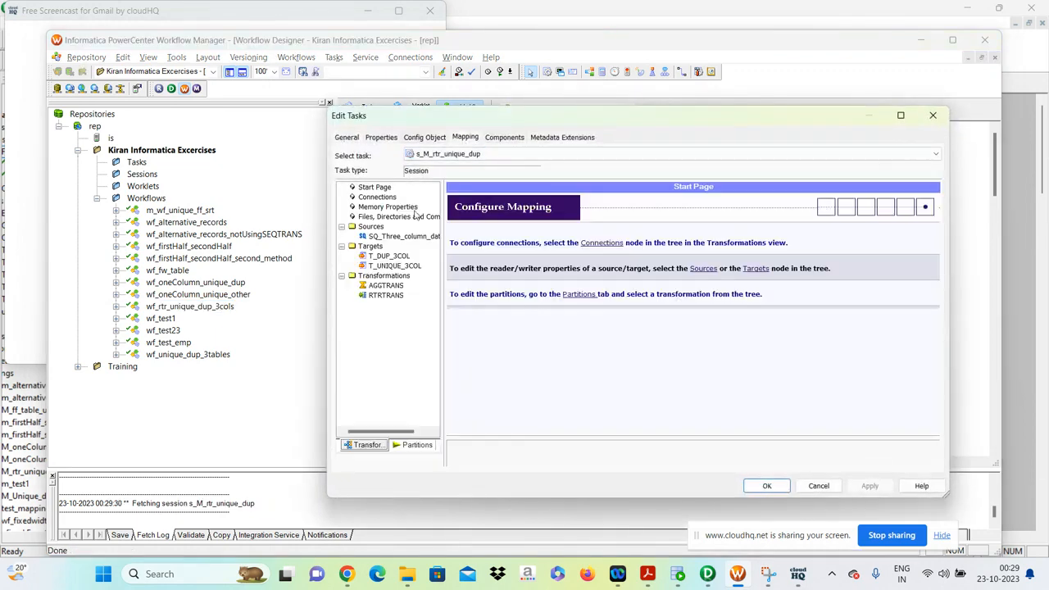
left_click(404, 236)
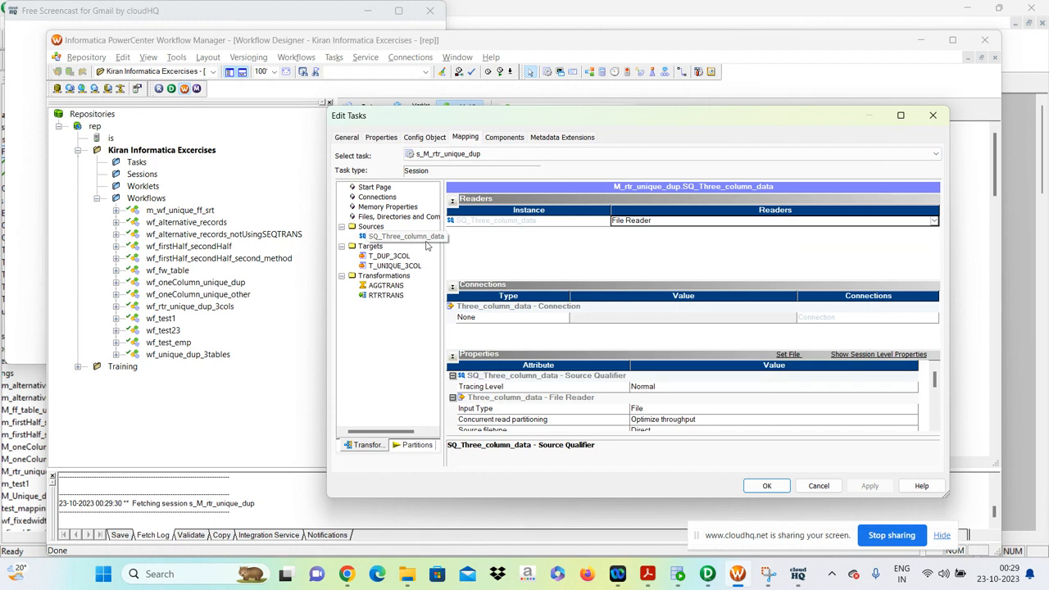
left_click(391, 257)
left_click(399, 267)
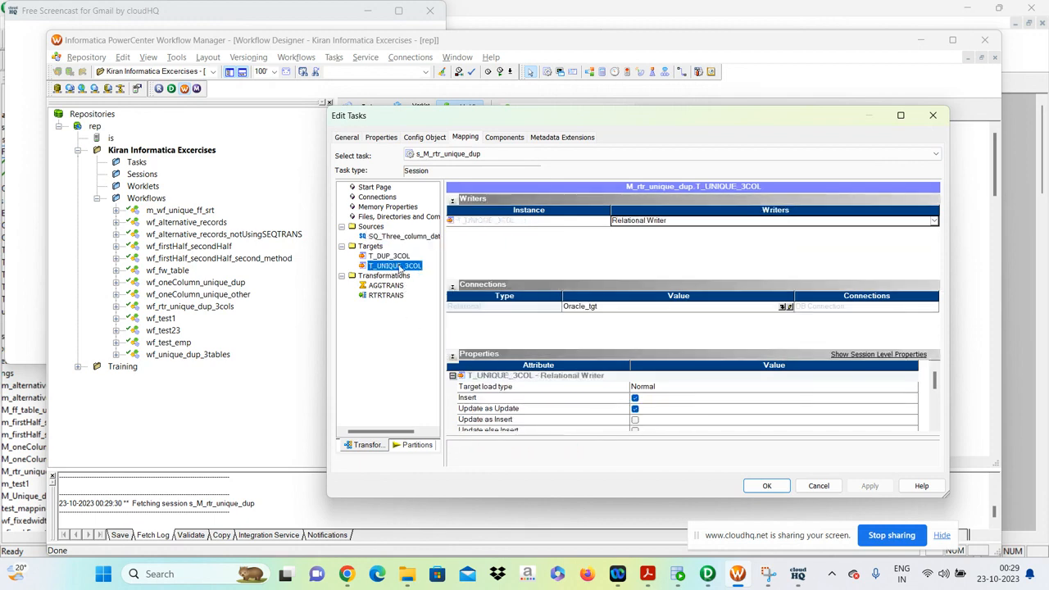
left_click(767, 486)
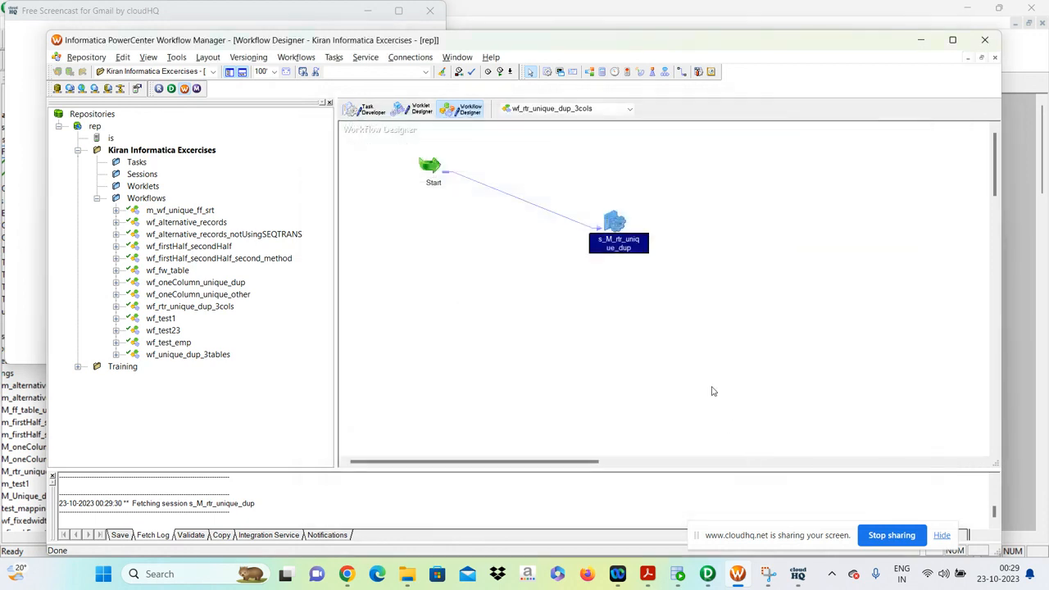
Try to save the folder and start the wf_rtr_unique_dup_3cols workflow.
key("ctrl+s")
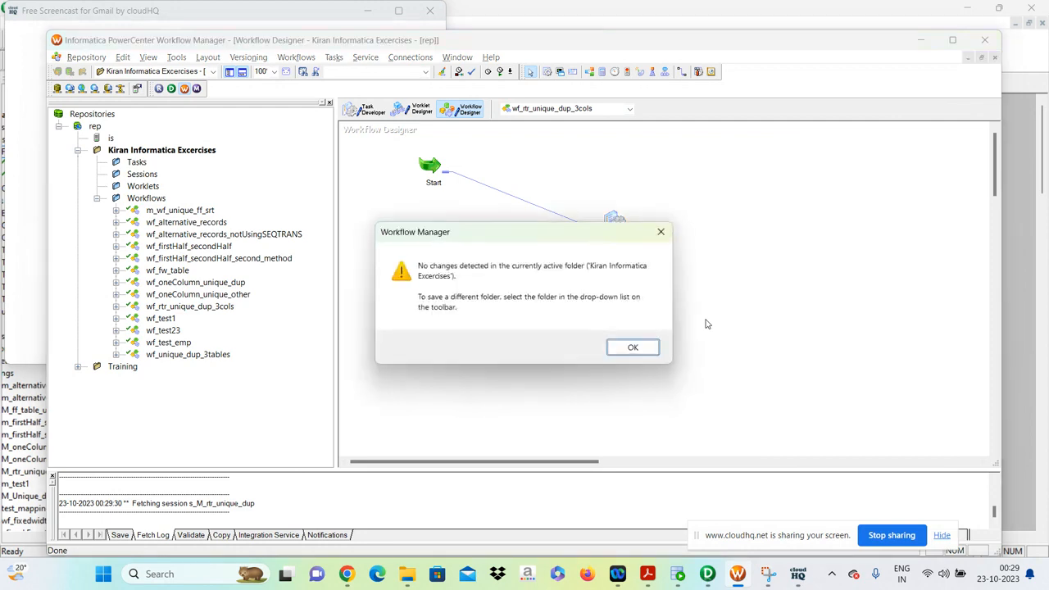
left_click(628, 348)
right_click(708, 256)
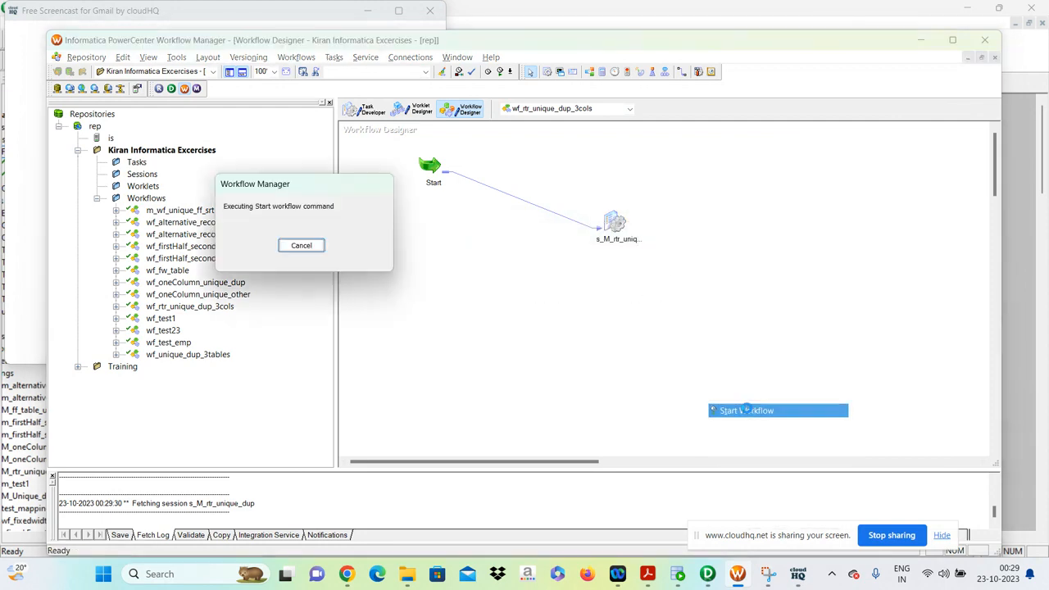
left_click(745, 410)
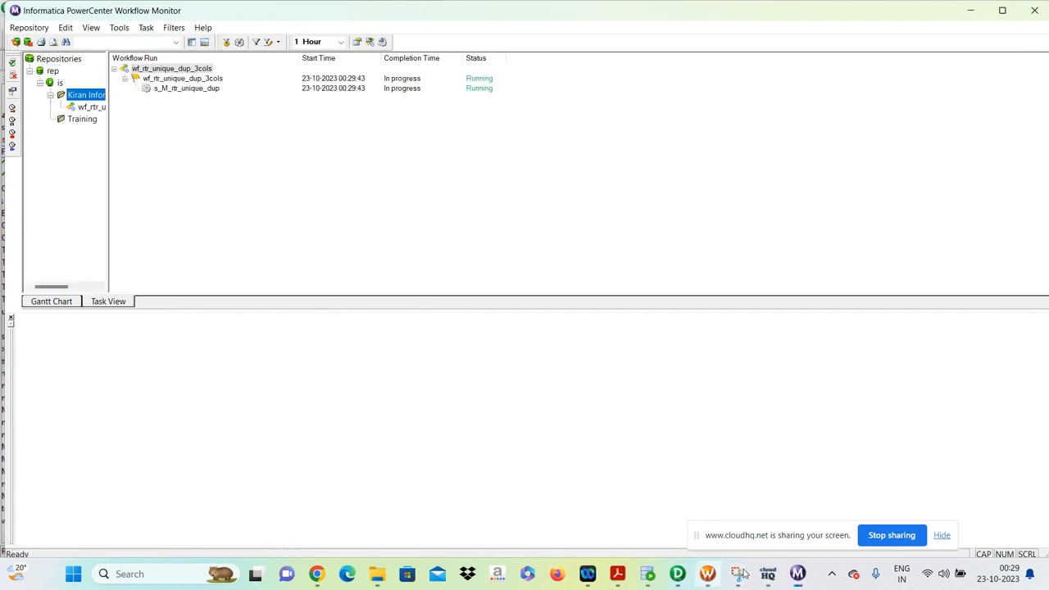
Examine the task details of the s_M_rtr_unique_dup session run in Workflow Monitor.
mouse_move(740, 574)
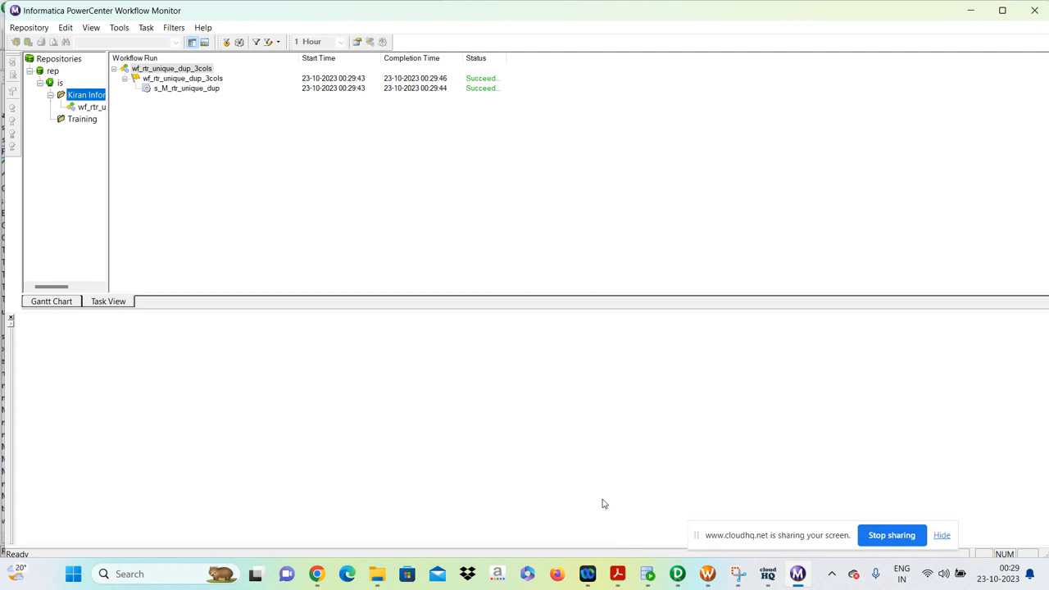
mouse_move(649, 578)
mouse_move(688, 584)
left_click(181, 91)
left_click(22, 329)
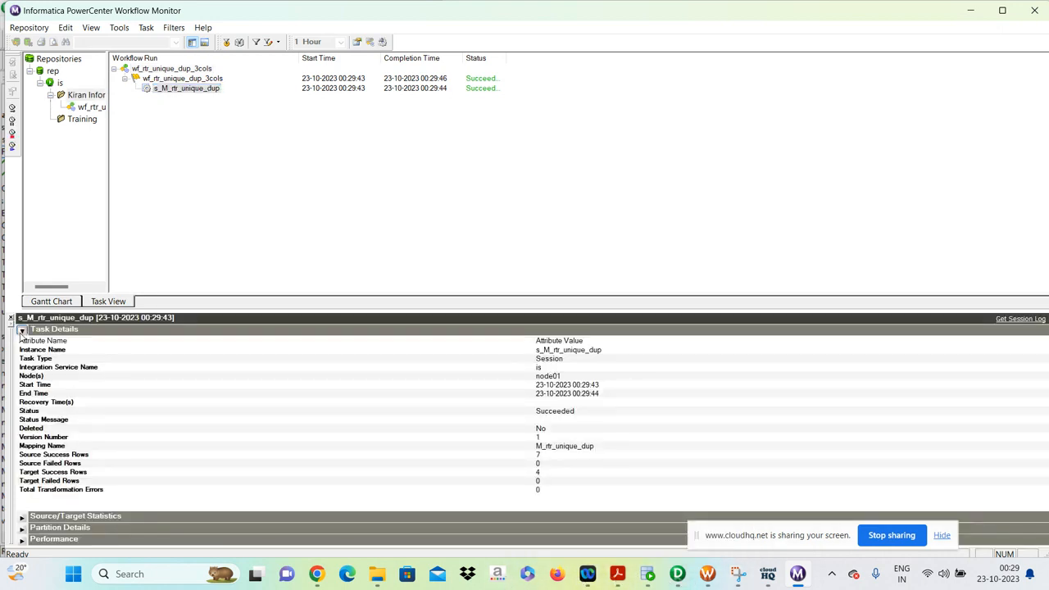
Check the source/target statistics of the s_M_rtr_unique_dup run and switch to Workflow Manager to select that session.
left_click(22, 341)
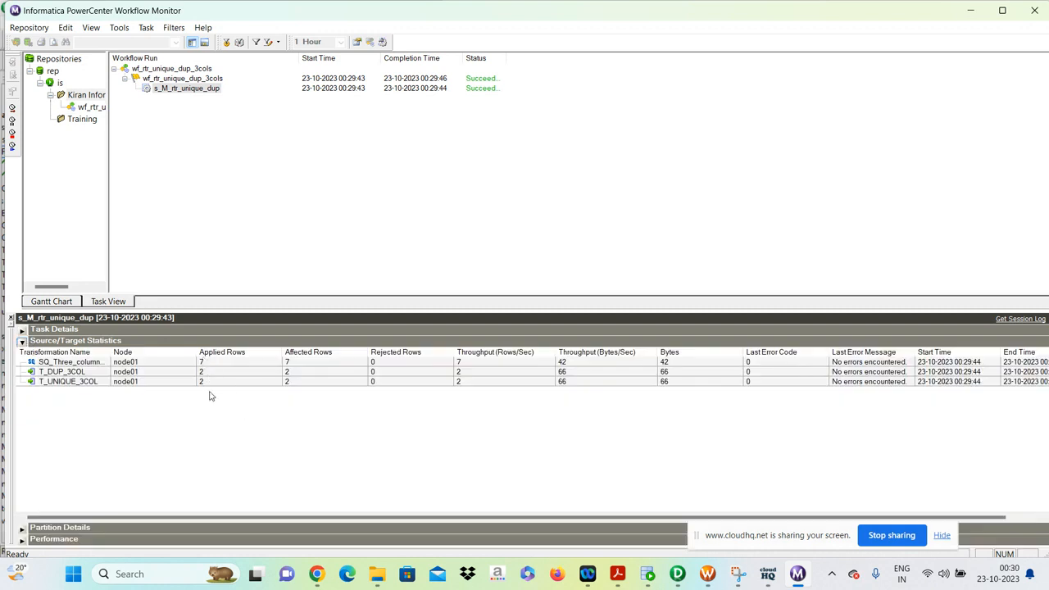
left_click(711, 577)
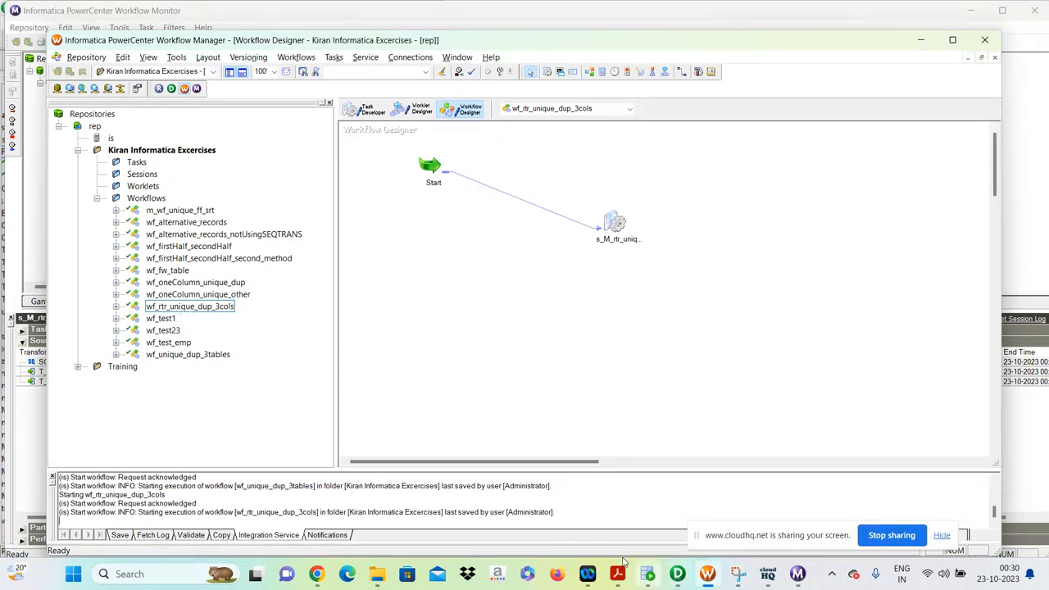
left_click(616, 233)
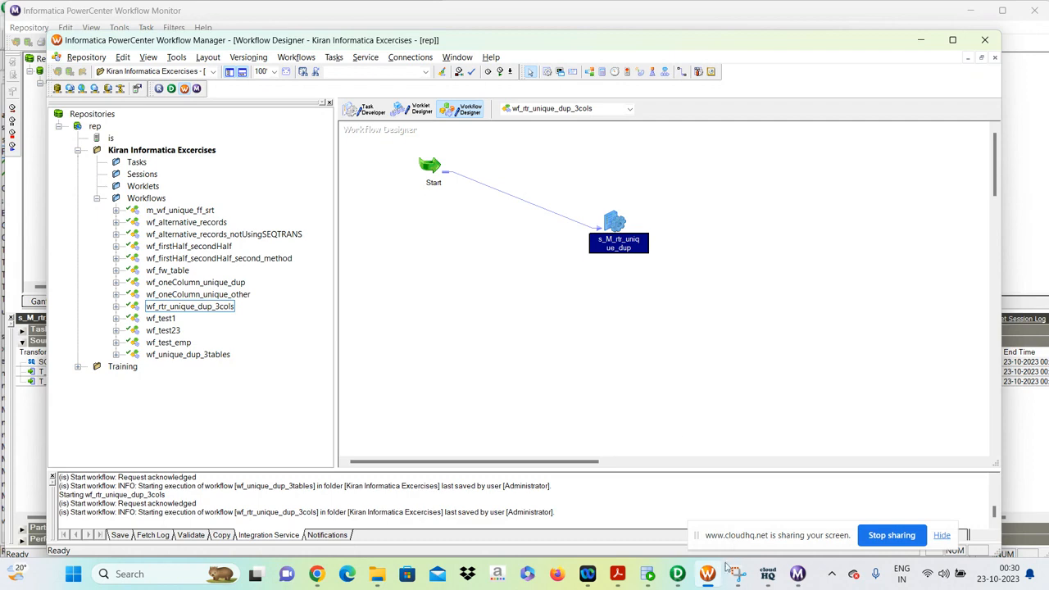
Switch to Oracle SQL Developer and run the query selecting col1, col2 and col3 from t_unique_3col in the core worksheet.
left_click(711, 573)
left_click(716, 580)
left_click(653, 577)
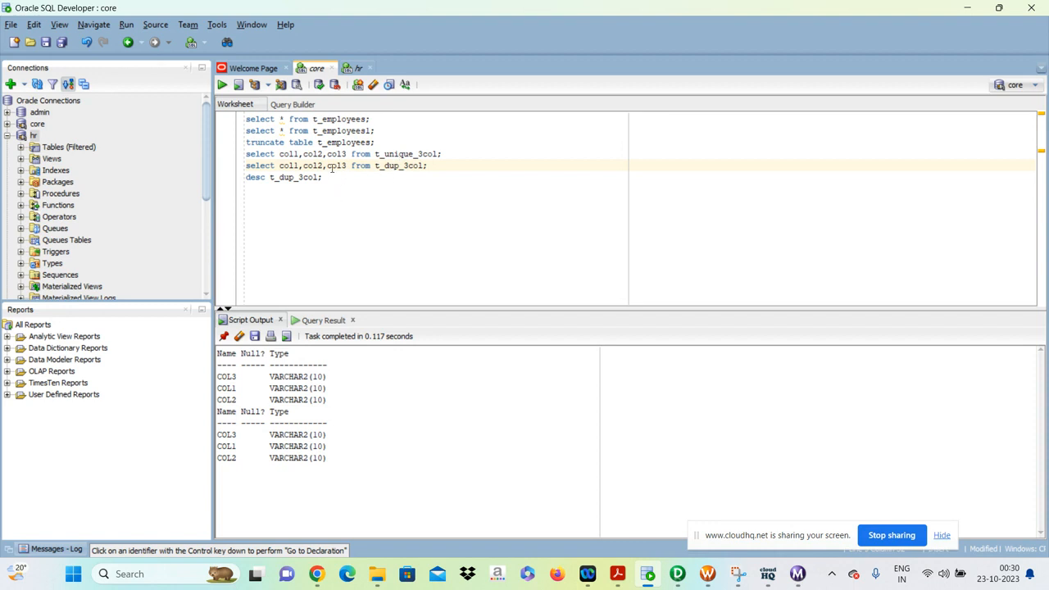
left_click(452, 153)
key("ctrl+Return")
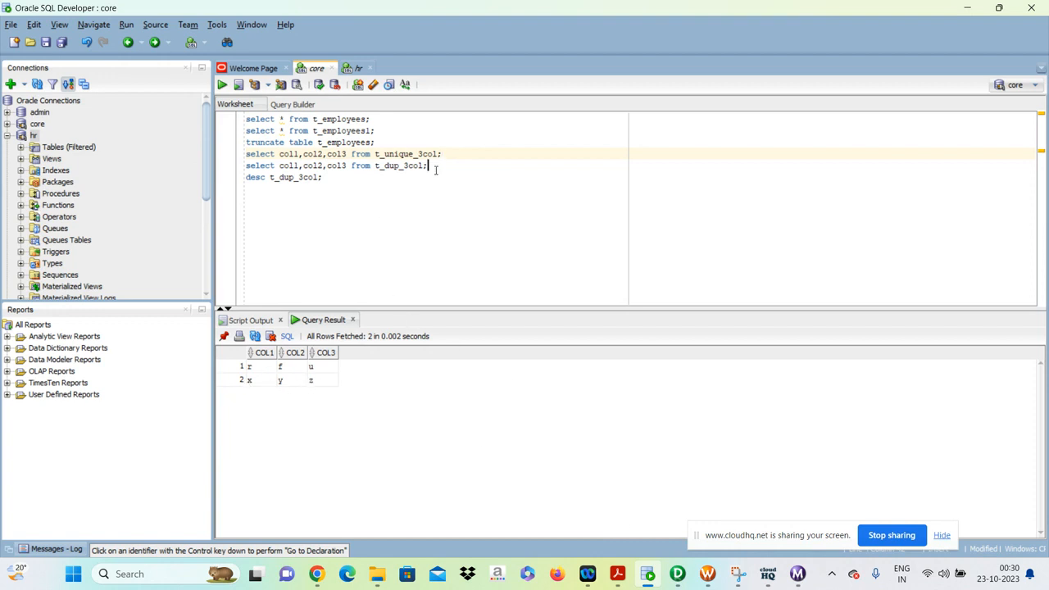
left_click(358, 68)
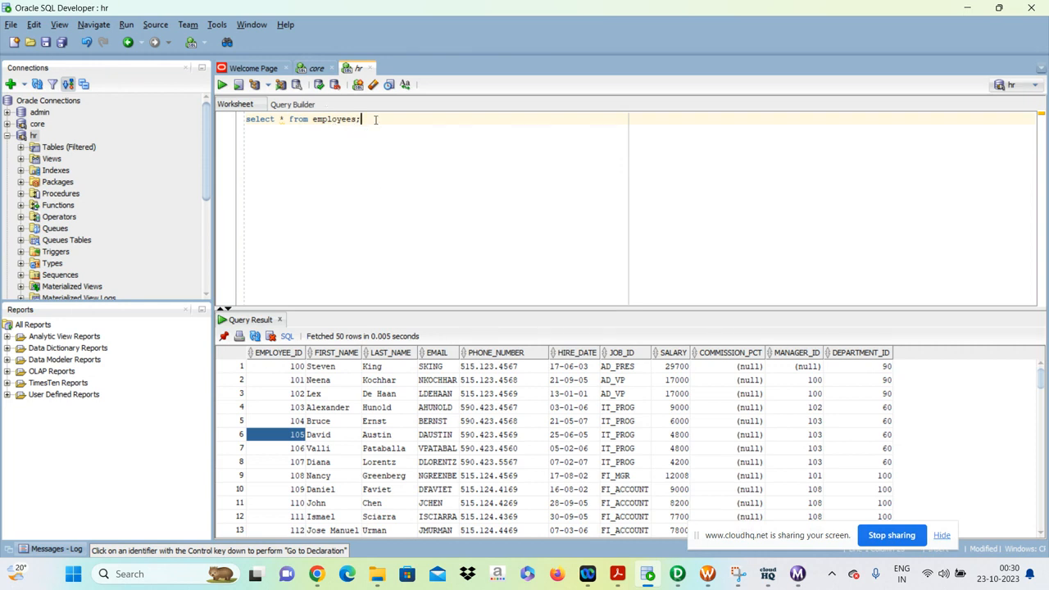
left_click(369, 68)
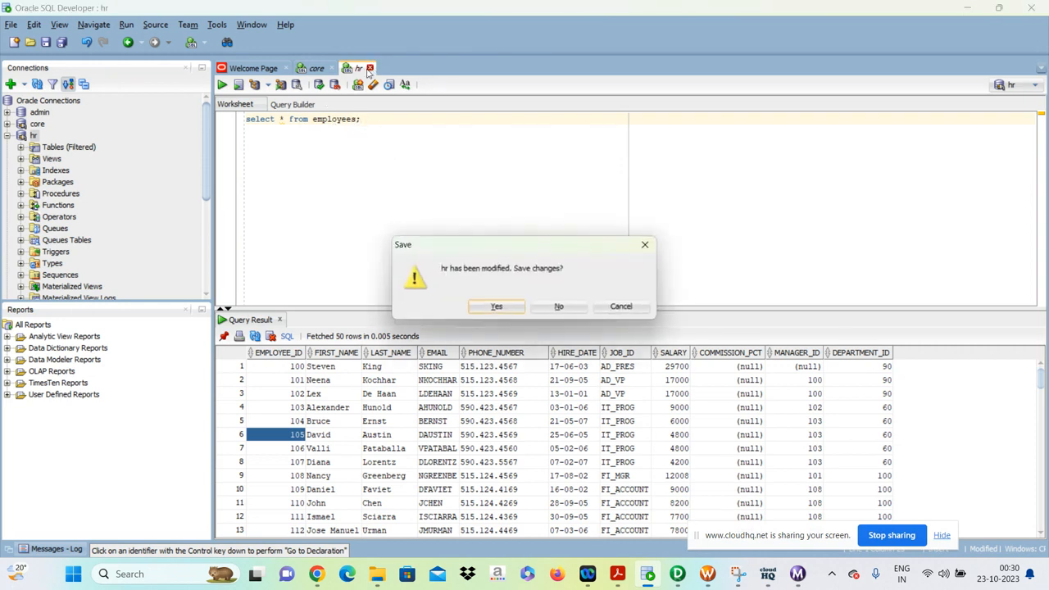
left_click(645, 244)
left_click(316, 69)
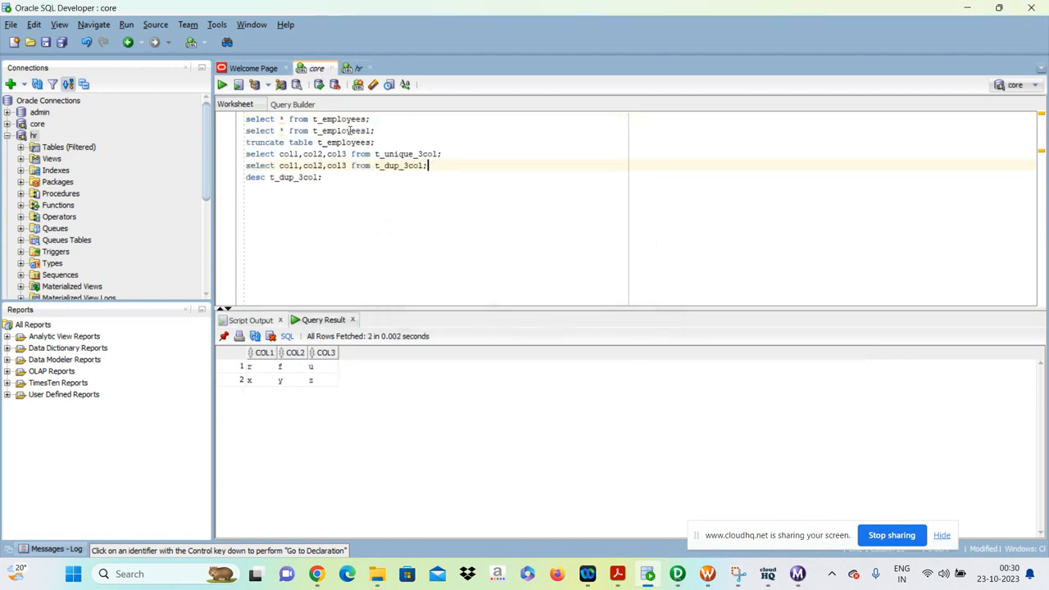
Open the Three_column_data CSV file from the SrcFiles folder in File Explorer to compare its rows with the query result.
left_click(381, 574)
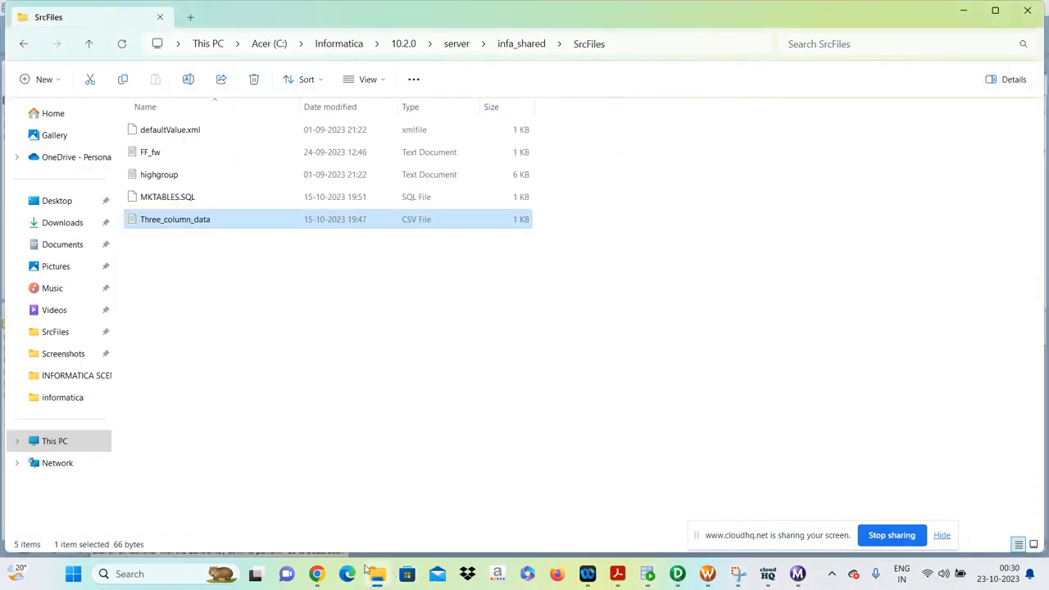
double_click(187, 219)
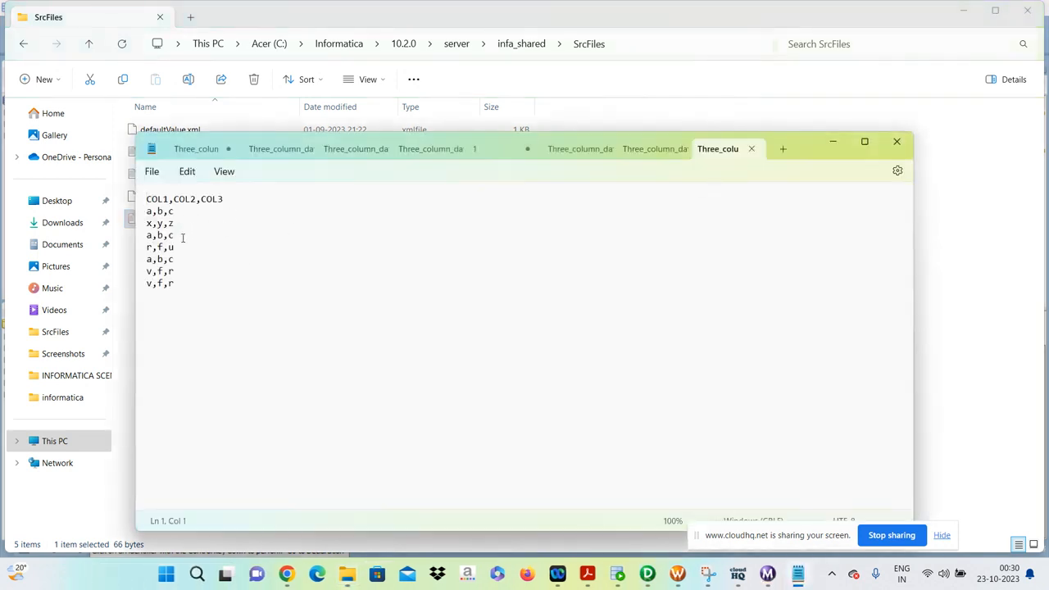
left_click(169, 222)
Return to SQL Developer and run the query selecting col1, col2 and col3 from t_dup_3col.
left_click(617, 573)
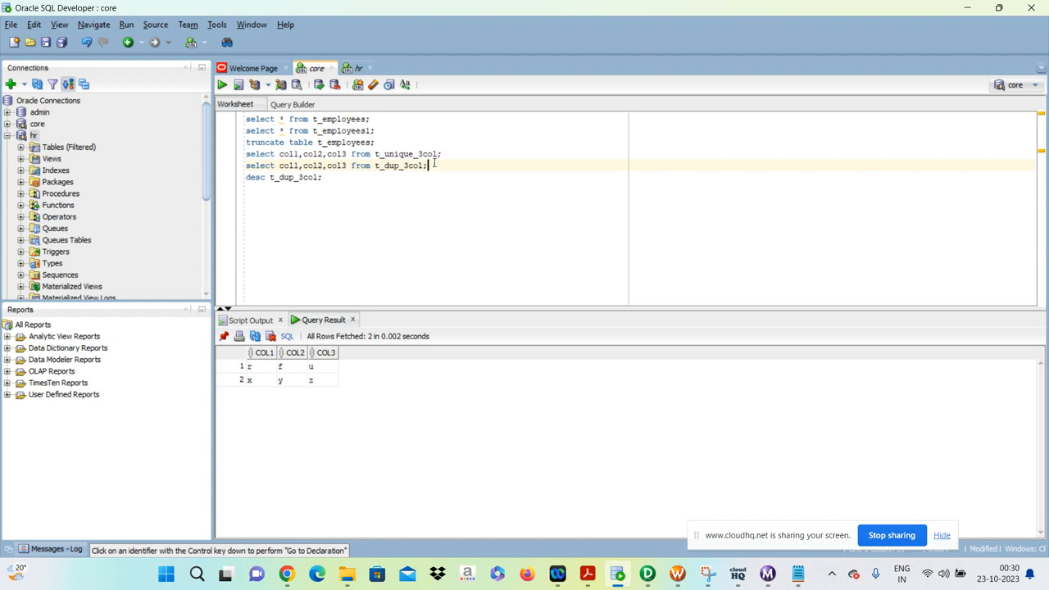
key("ctrl+Return")
left_click(442, 257)
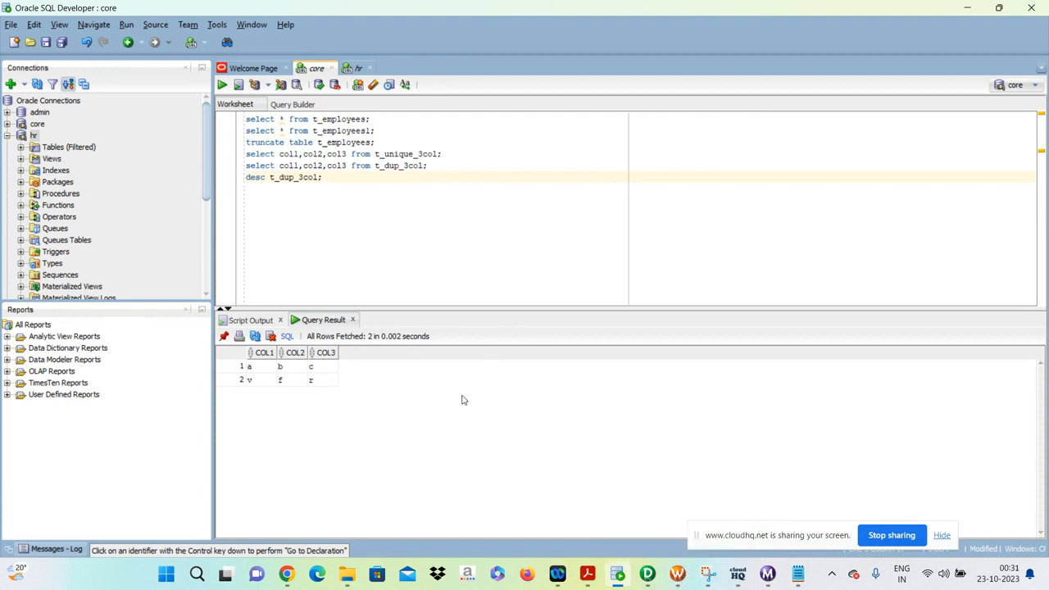
Switch to PowerCenter Designer and check the Group By settings of the AGGTRANS aggregator ports in the mapping.
left_click(647, 576)
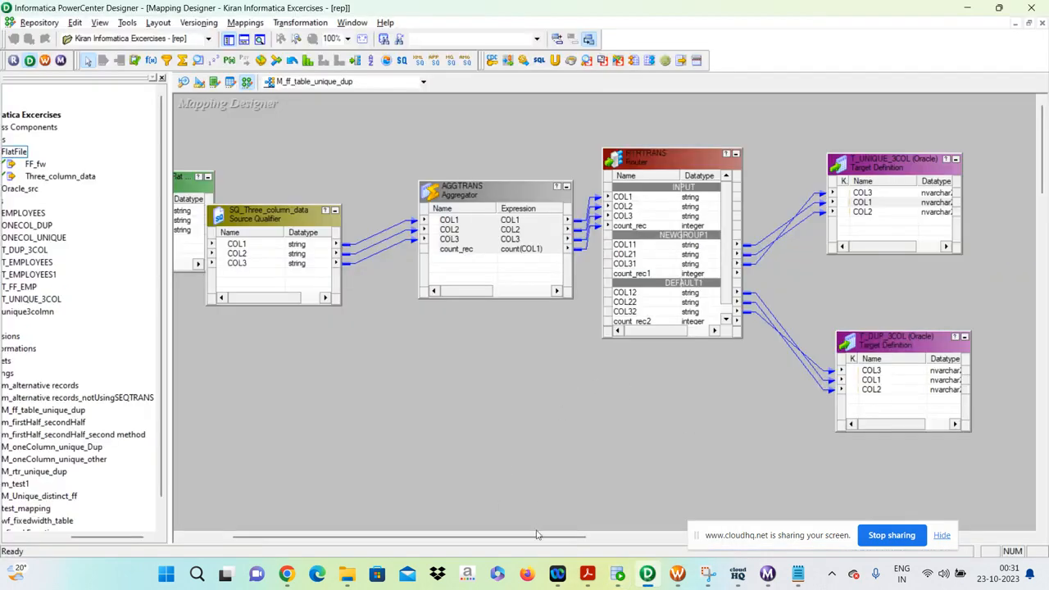
mouse_move(537, 534)
left_mouse_down()
mouse_move(484, 538)
mouse_move(528, 539)
left_mouse_up()
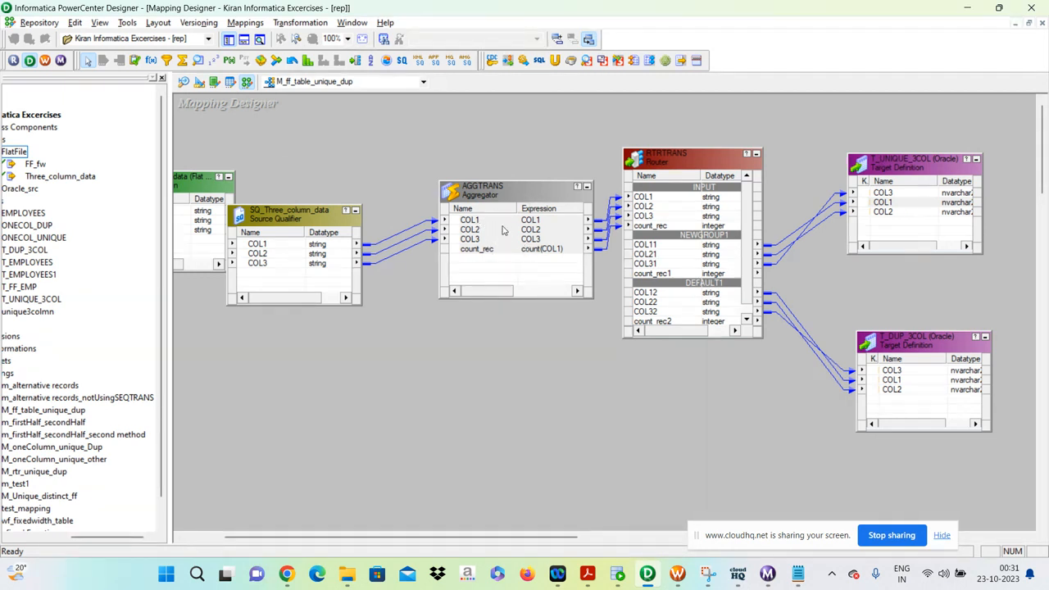
left_click_drag(464, 290, 520, 292)
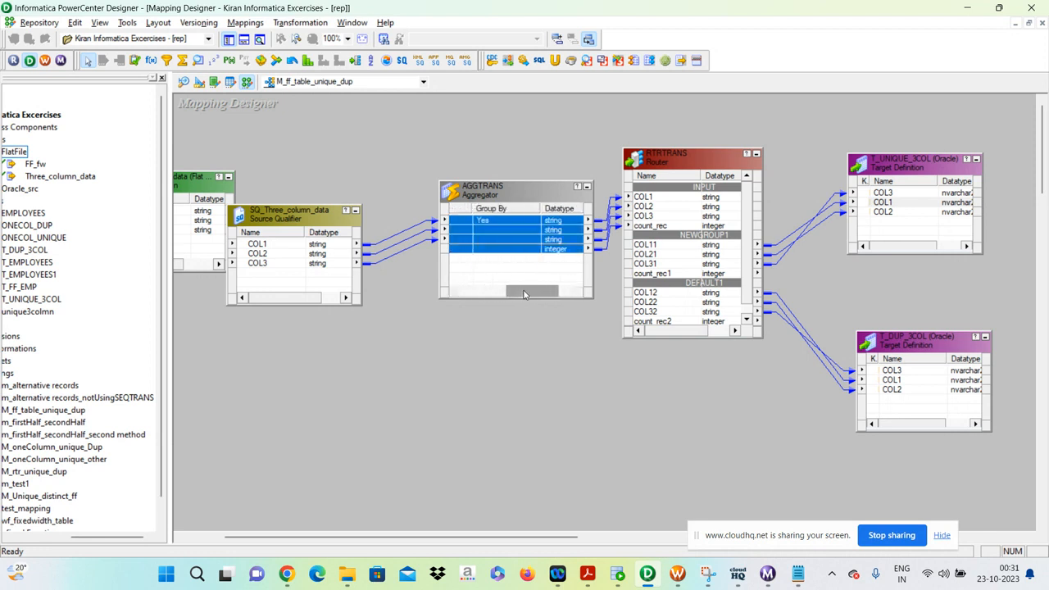